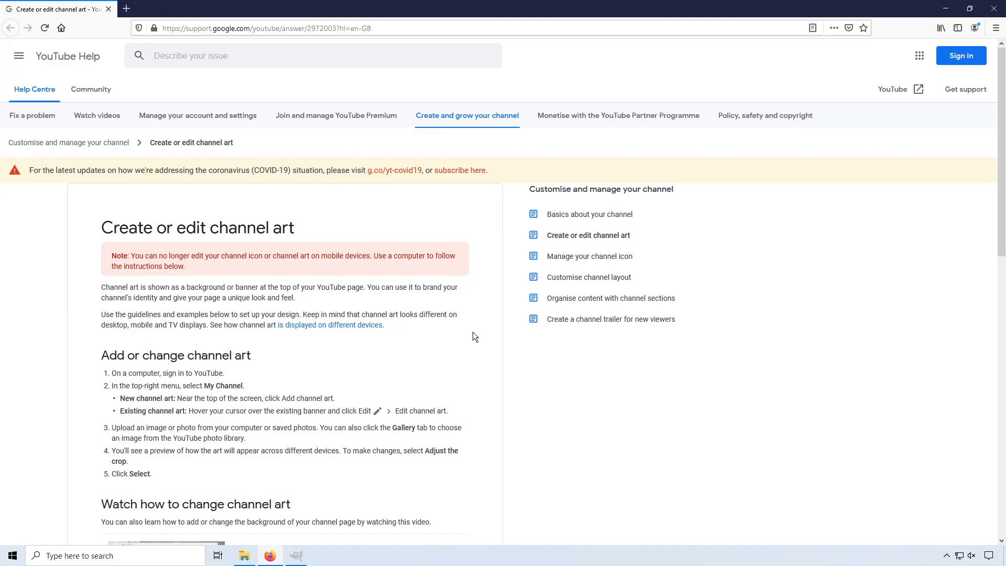
Open the Channel Art Templates download from the help page's channel art template section and dismiss the save prompt
{"action": "scroll", "coordinate": [474, 328], "scroll_direction": "down", "scroll_amount": 5}
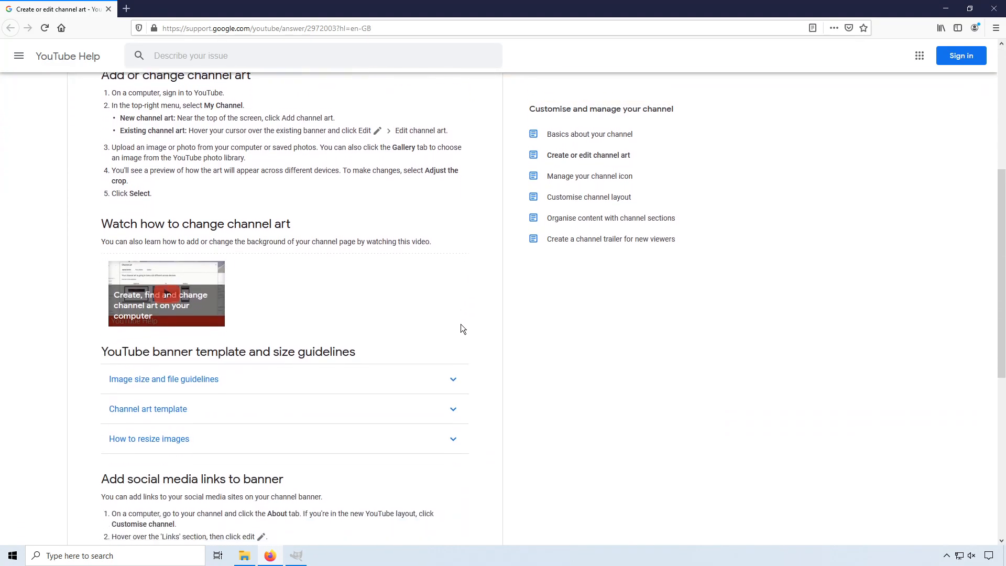
{"action": "scroll", "coordinate": [463, 330], "scroll_direction": "down", "scroll_amount": 1}
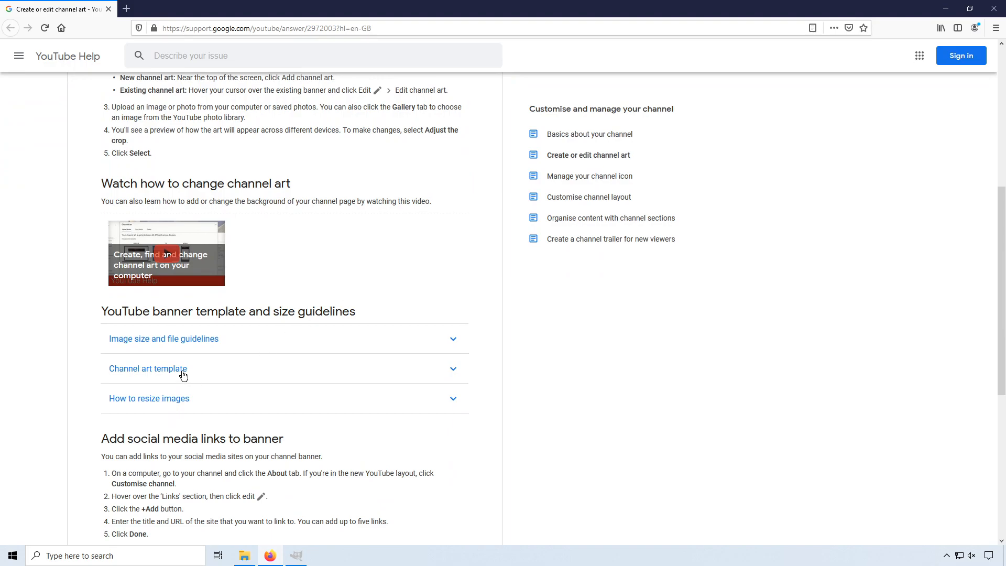
{"action": "left_click", "coordinate": [208, 374]}
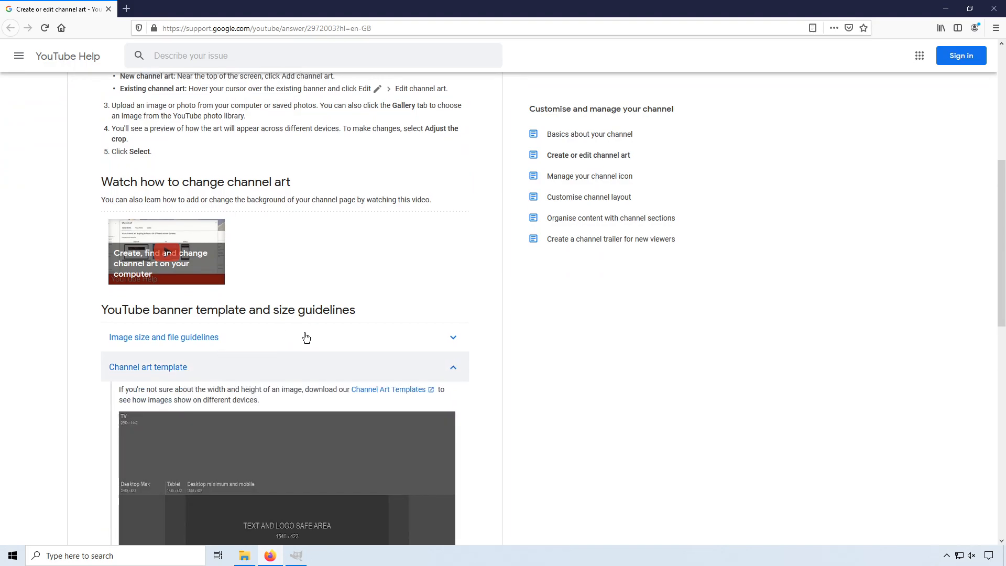
{"action": "scroll", "coordinate": [394, 347], "scroll_direction": "down", "scroll_amount": 1}
{"action": "left_click", "coordinate": [394, 339]}
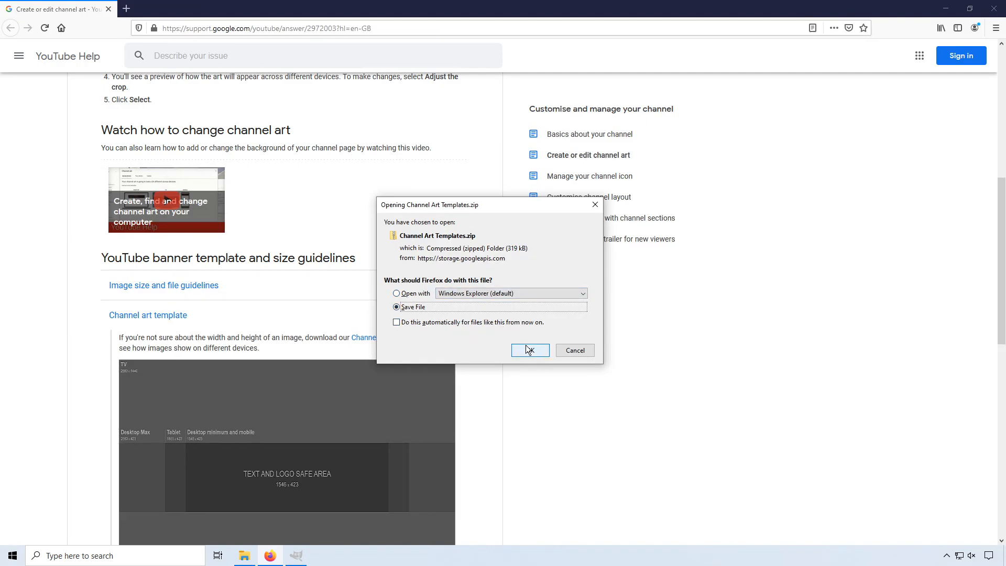
{"action": "left_click", "coordinate": [575, 350]}
Open the Channel Art Template (Fireworks) image from the Channel Art Templates folder in File Explorer and copy it
{"action": "left_click", "coordinate": [244, 556]}
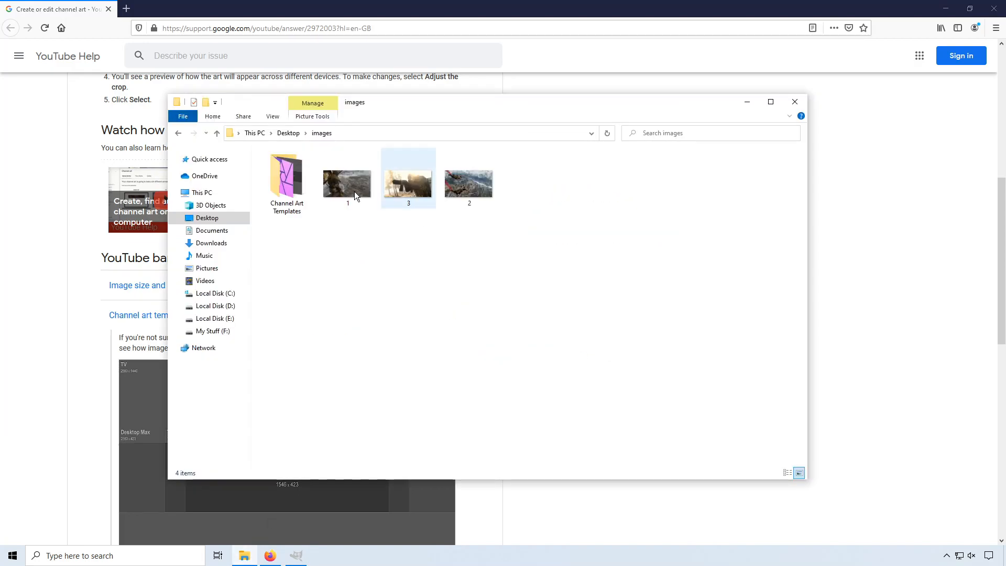
{"action": "left_click_drag", "start_coordinate": [281, 229], "coordinate": [319, 239]}
{"action": "double_click", "coordinate": [290, 190]}
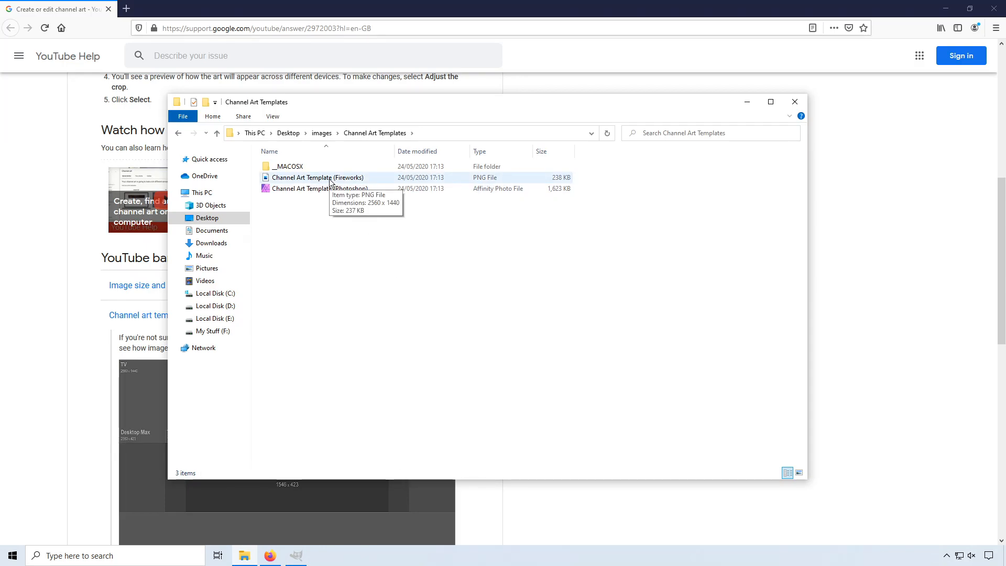
{"action": "double_click", "coordinate": [331, 179]}
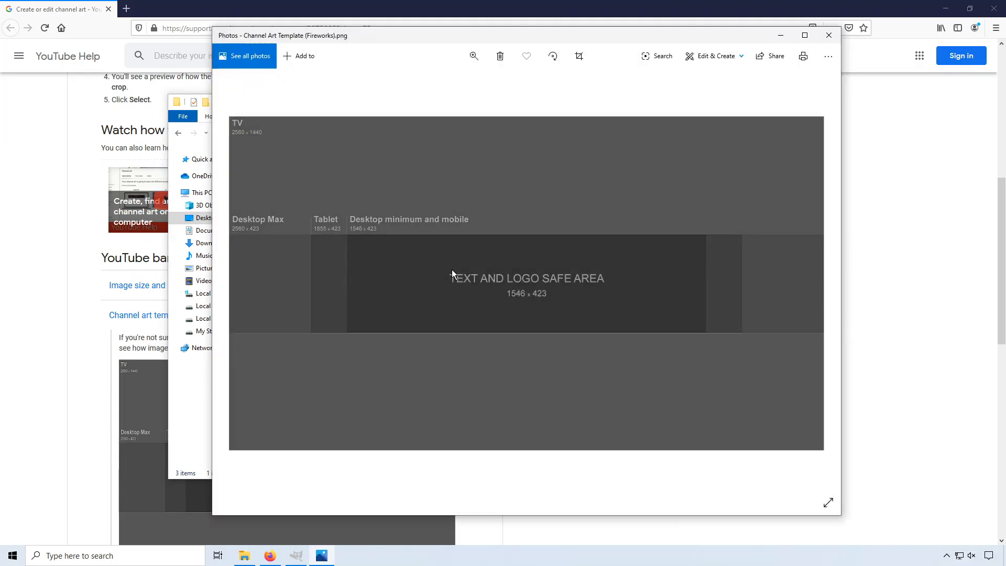
{"action": "right_click", "coordinate": [638, 225]}
{"action": "left_click", "coordinate": [650, 413]}
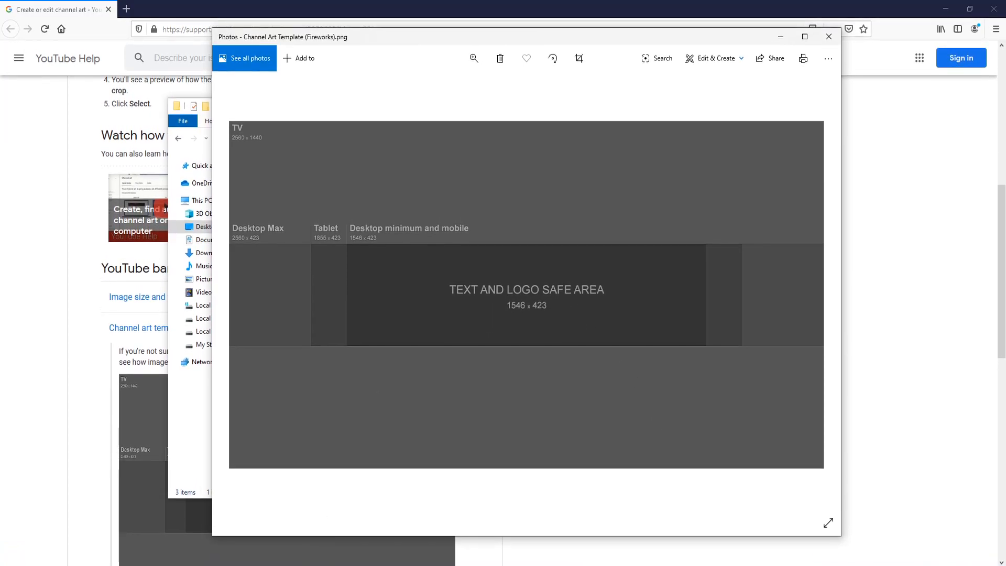
Switch to GIMP and create a new image 2560 px wide and 1440 px high
{"action": "left_click", "coordinate": [296, 563]}
{"action": "left_click", "coordinate": [15, 23]}
{"action": "left_click", "coordinate": [23, 30]}
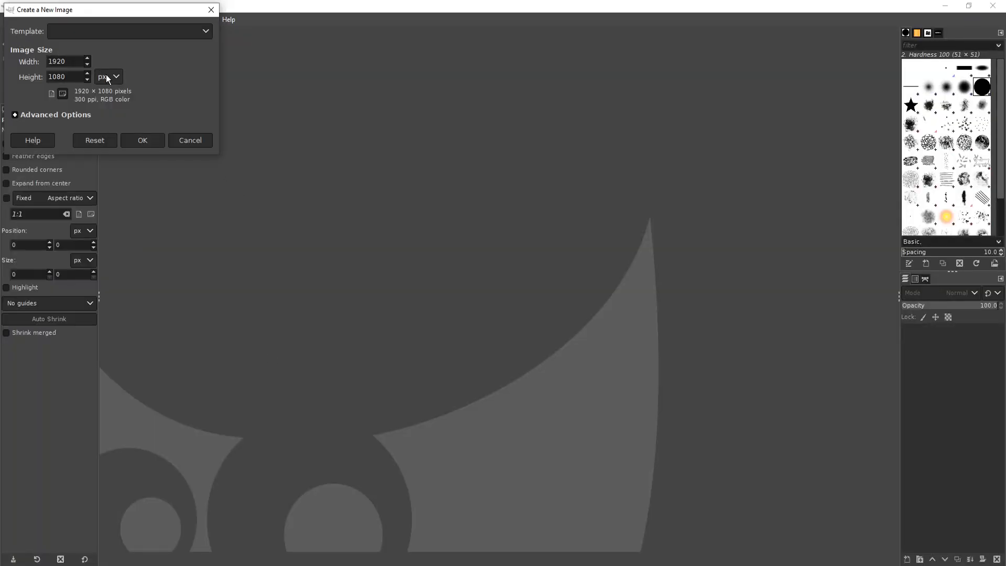
{"action": "left_click_drag", "start_coordinate": [74, 62], "coordinate": [40, 62]}
{"action": "type", "text": "2560"}
{"action": "key", "text": "Tab"}
{"action": "type", "text": "1440"}
{"action": "left_click", "coordinate": [142, 143]}
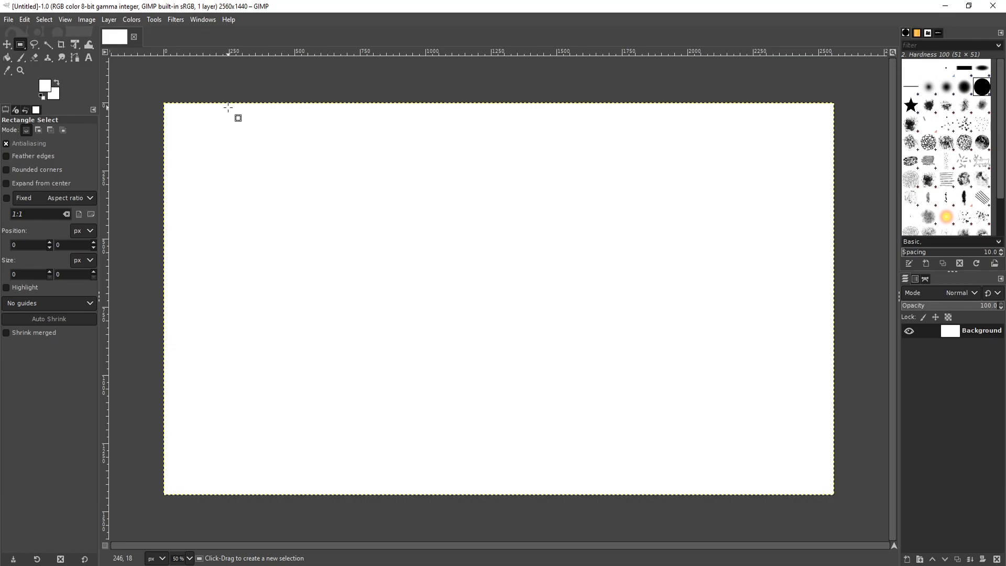
Paste the copied template as its own layer and add a transparent 2560 × 1440 px layer above it
{"action": "key", "text": "ctrl"}
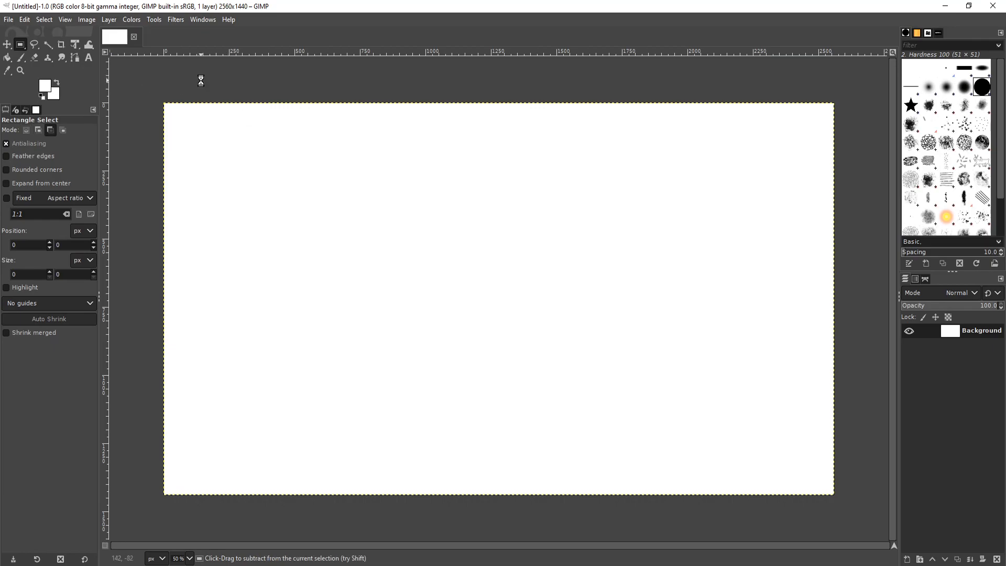
{"action": "key", "text": "ctrl+v"}
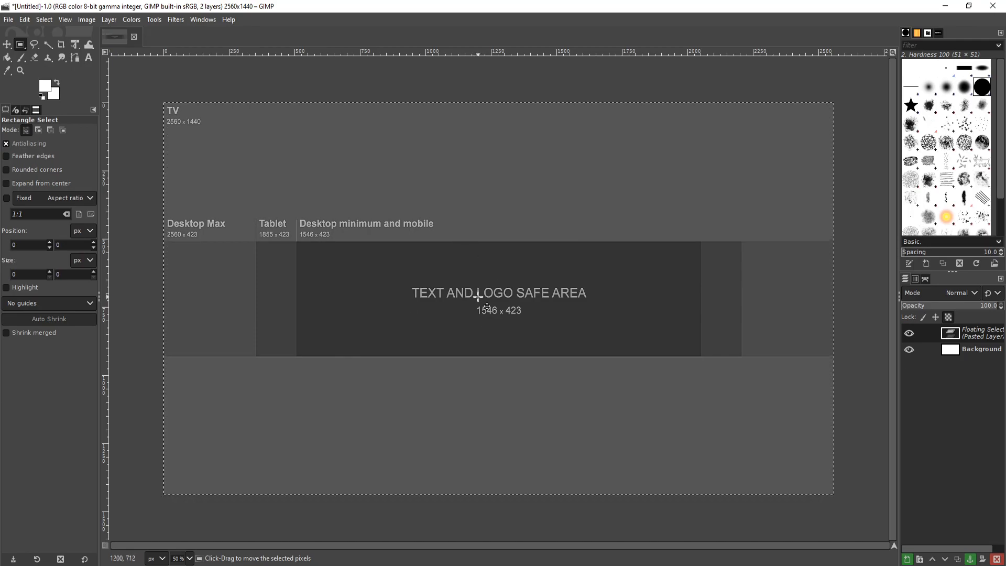
{"action": "left_click", "coordinate": [909, 560]}
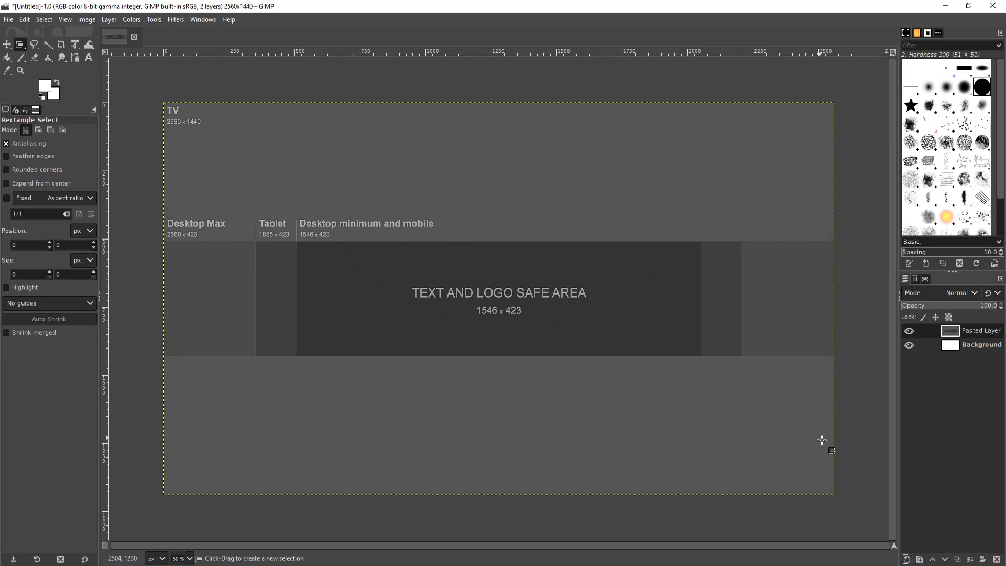
{"action": "left_click", "coordinate": [909, 560]}
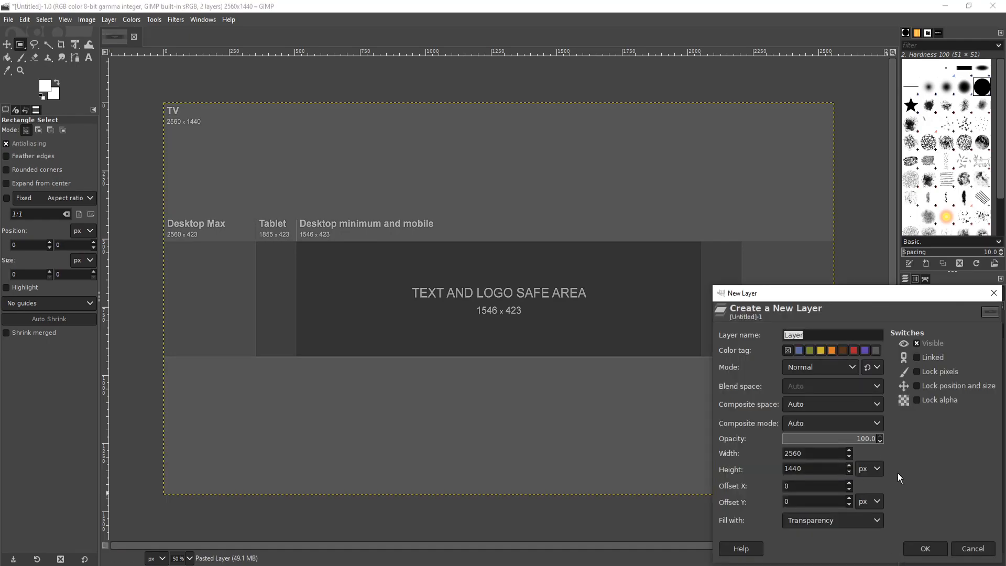
{"action": "left_click", "coordinate": [925, 549]}
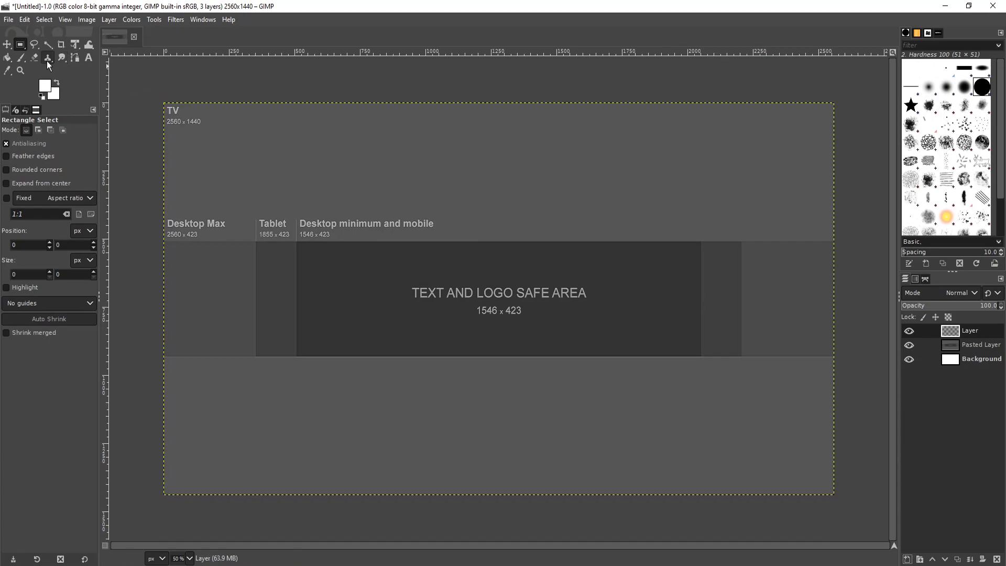
Paint a straight white line at 60° from the safe area's bottom edge to above its top edge, using a size 5 Hardness 100 Paintbrush
{"action": "left_click", "coordinate": [20, 58]}
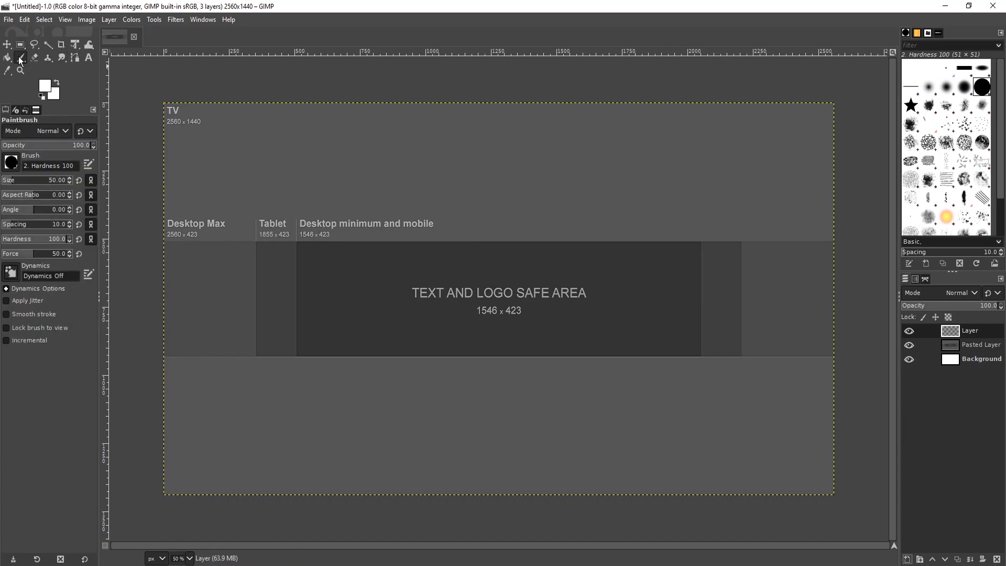
{"action": "left_click", "coordinate": [11, 162]}
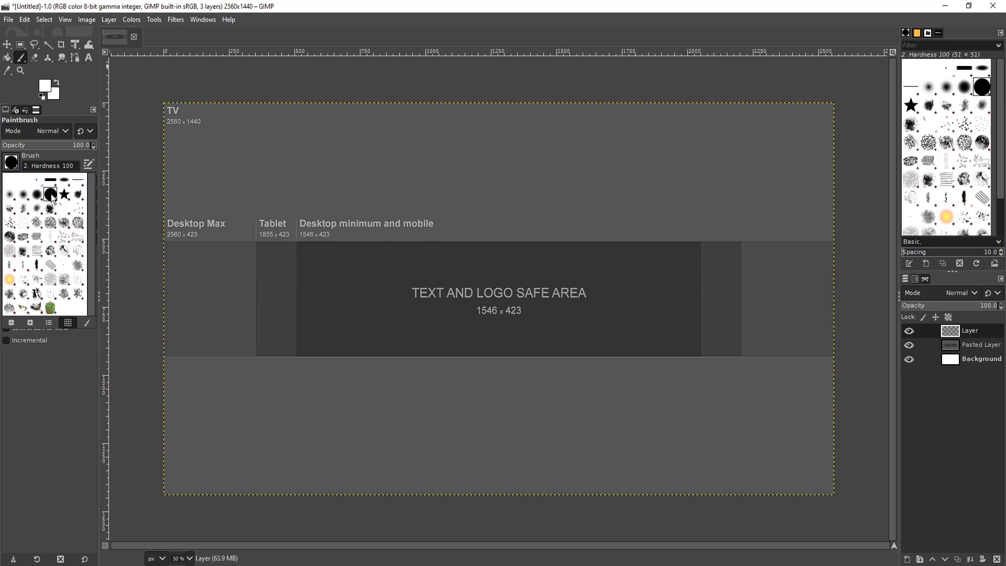
{"action": "left_click", "coordinate": [62, 152]}
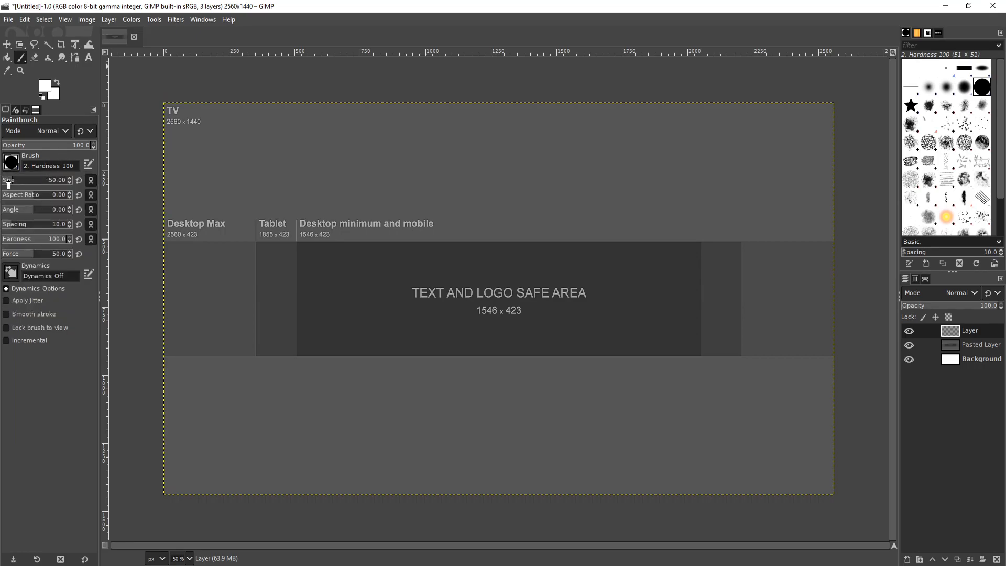
{"action": "left_click_drag", "start_coordinate": [7, 184], "coordinate": [4, 187]}
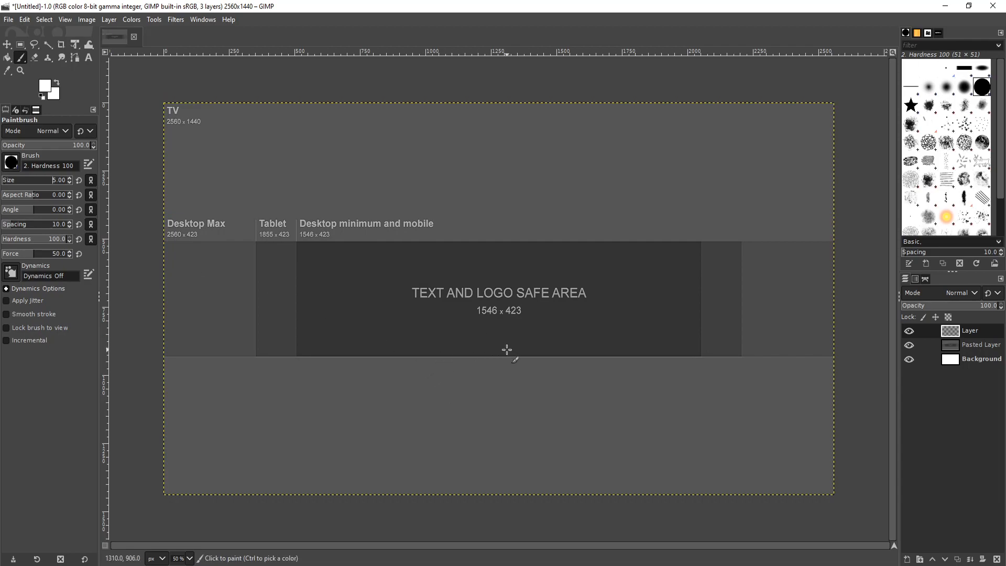
{"action": "scroll", "coordinate": [512, 359], "scroll_direction": "up", "scroll_amount": 1}
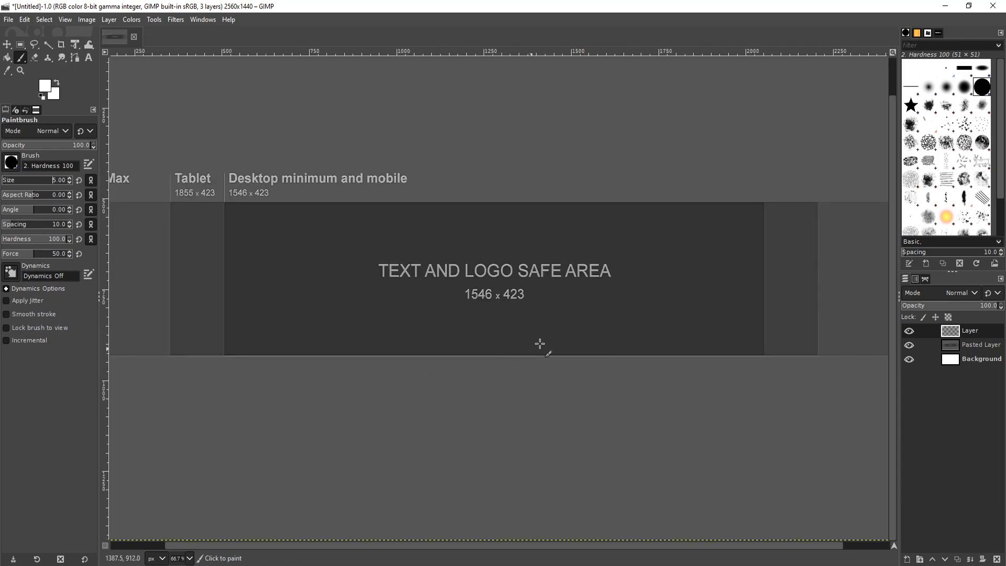
{"action": "left_click", "coordinate": [390, 355]}
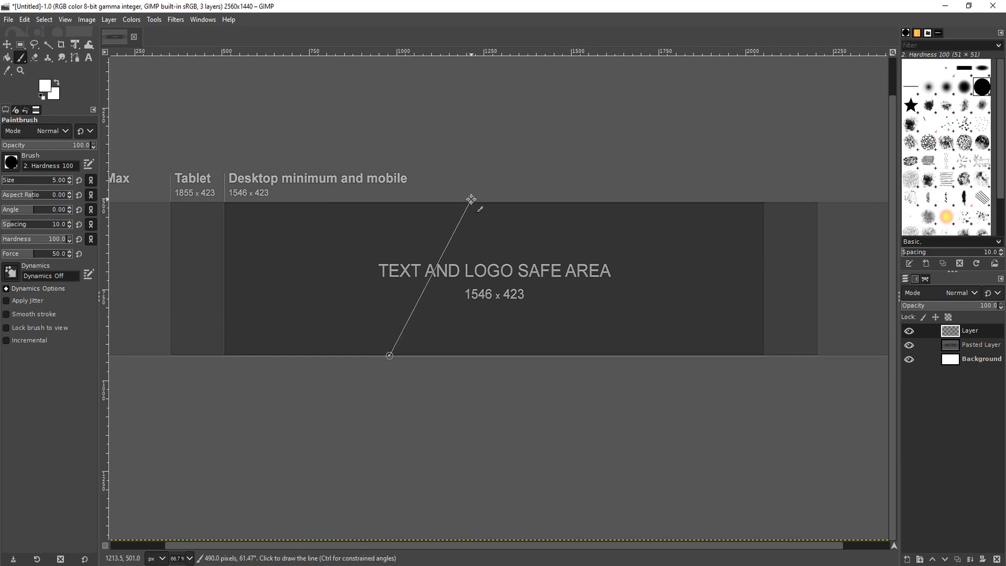
{"action": "key", "text": "ctrl"}
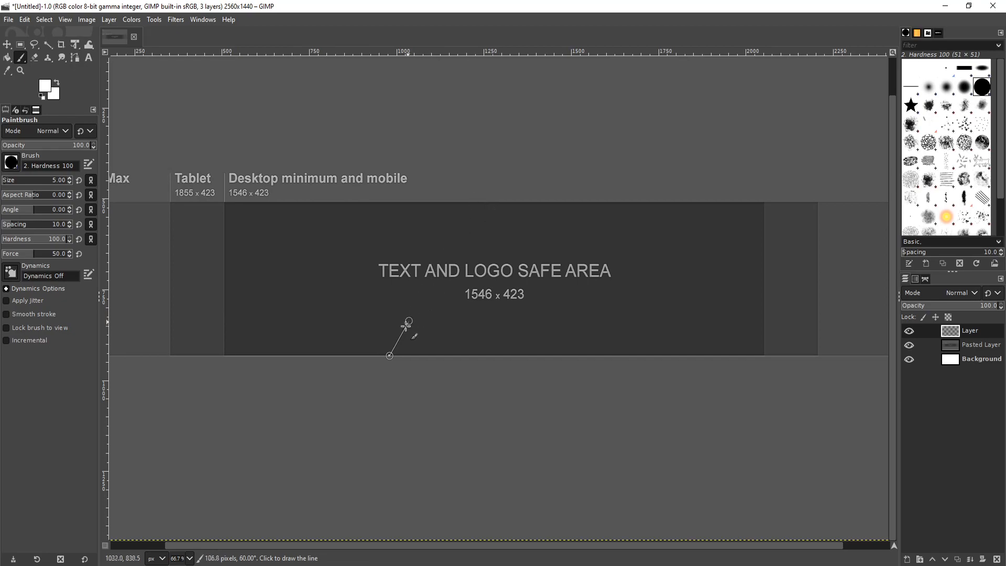
{"action": "left_click", "coordinate": [481, 185], "text": "ctrl+shift"}
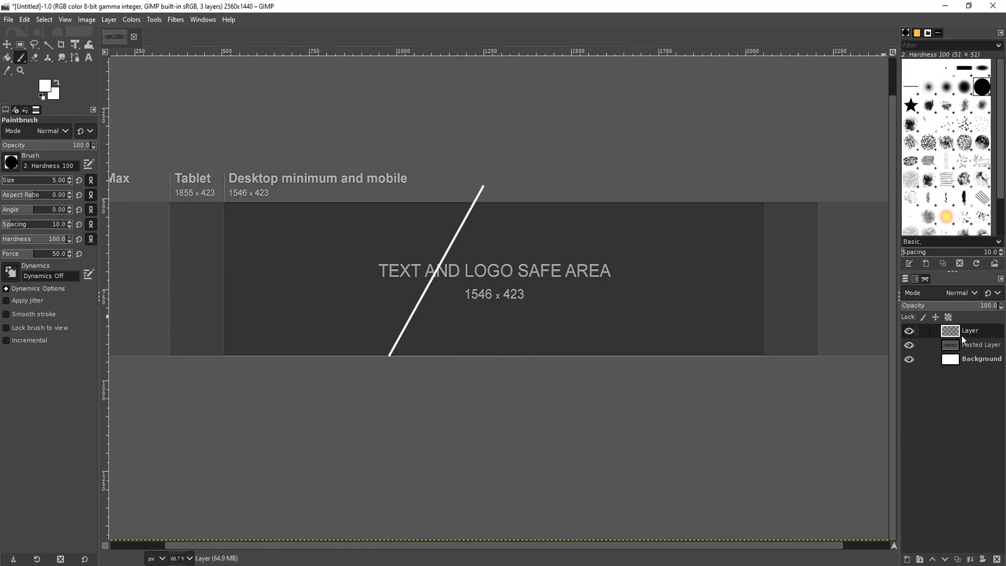
Duplicate the layer containing the diagonal white line
{"action": "right_click", "coordinate": [984, 336]}
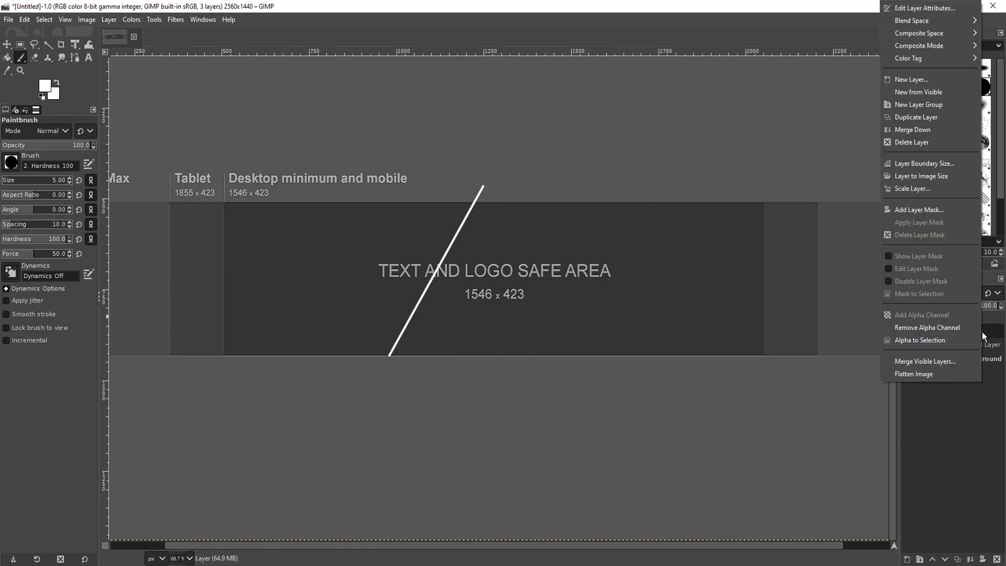
{"action": "key", "text": "Escape"}
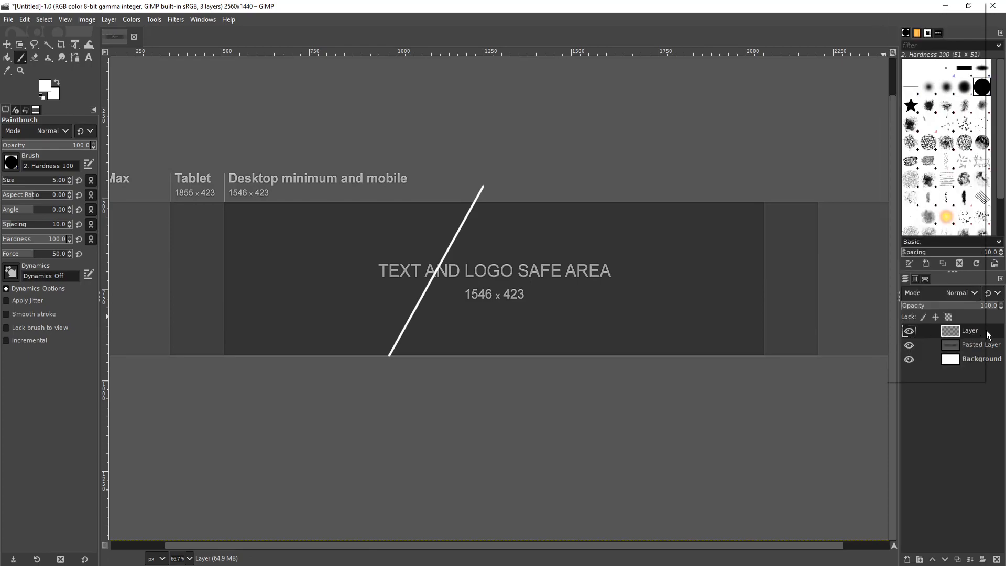
{"action": "right_click", "coordinate": [985, 336]}
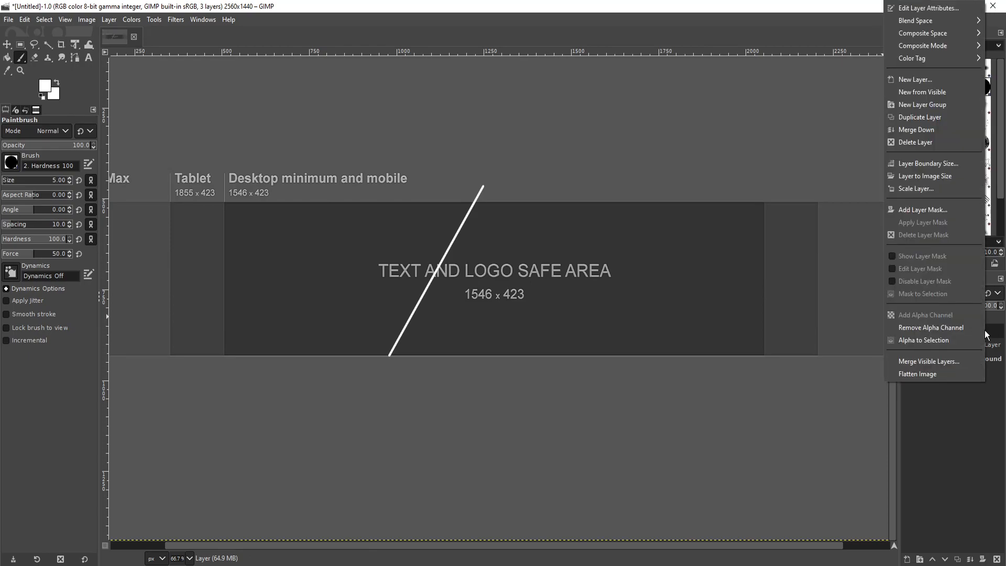
{"action": "left_click", "coordinate": [938, 118]}
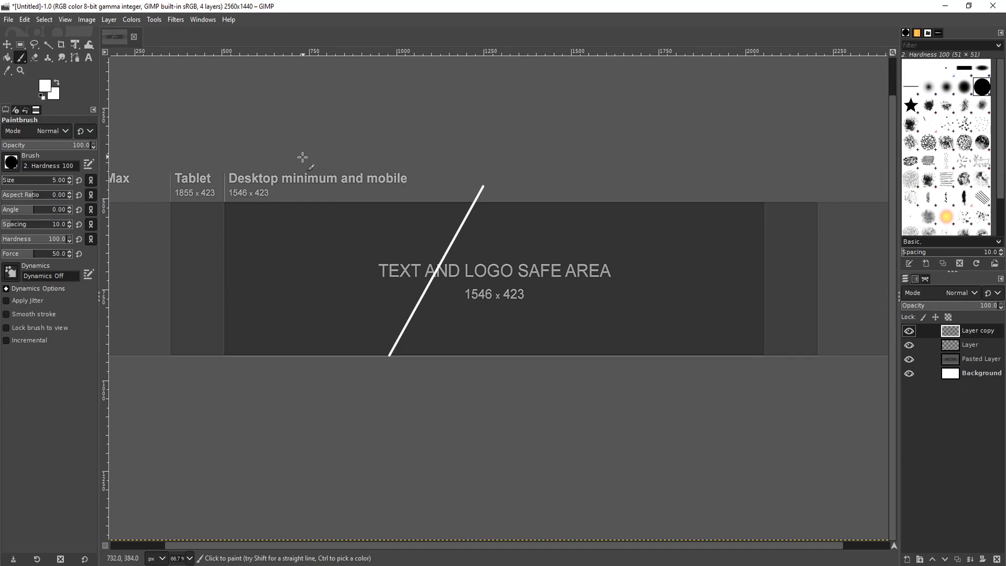
Move the duplicated line right to the end of the TEXT AND LOGO SAFE AREA text, and shift the original line slightly down and left
{"action": "left_click", "coordinate": [7, 46]}
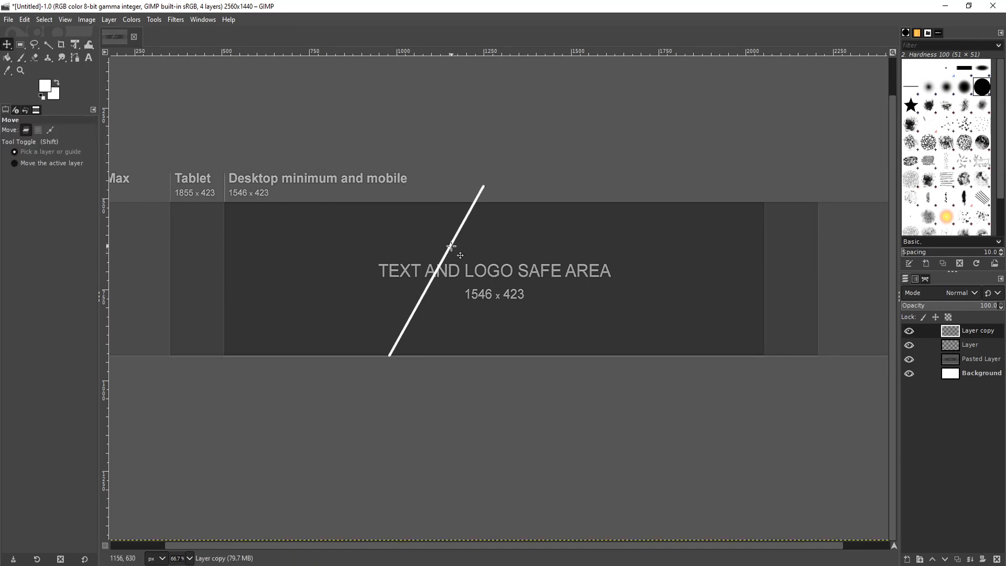
{"action": "left_click_drag", "start_coordinate": [460, 247], "coordinate": [477, 262]}
{"action": "key", "text": "Right"}
{"action": "key", "text": "Right"}
{"action": "key", "text": "Right"}
{"action": "key", "text": "Right"}
{"action": "key", "text": "Right"}
{"action": "key", "text": "Right"}
{"action": "key", "text": "Right"}
{"action": "key", "text": "Right"}
{"action": "key", "text": "Right"}
{"action": "key", "text": "Right"}
{"action": "key", "text": "Right"}
{"action": "key", "text": "Right"}
{"action": "key", "text": "Right"}
{"action": "key", "text": "Right"}
{"action": "key", "text": "Right"}
{"action": "key", "text": "Right"}
{"action": "key", "text": "Right"}
{"action": "key", "text": "Right"}
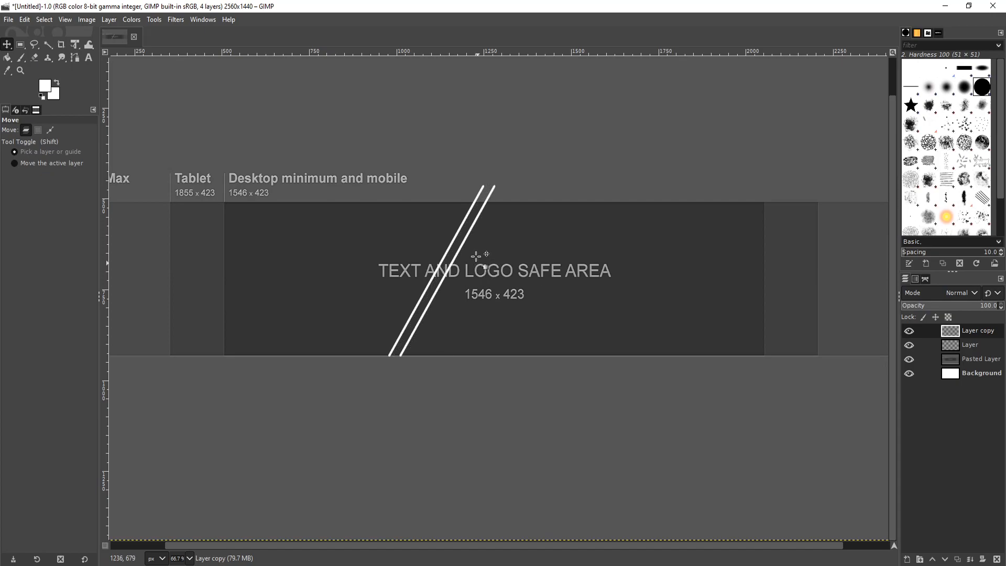
{"action": "left_click_drag", "start_coordinate": [458, 260], "coordinate": [619, 260]}
{"action": "left_click_drag", "start_coordinate": [619, 263], "coordinate": [618, 264]}
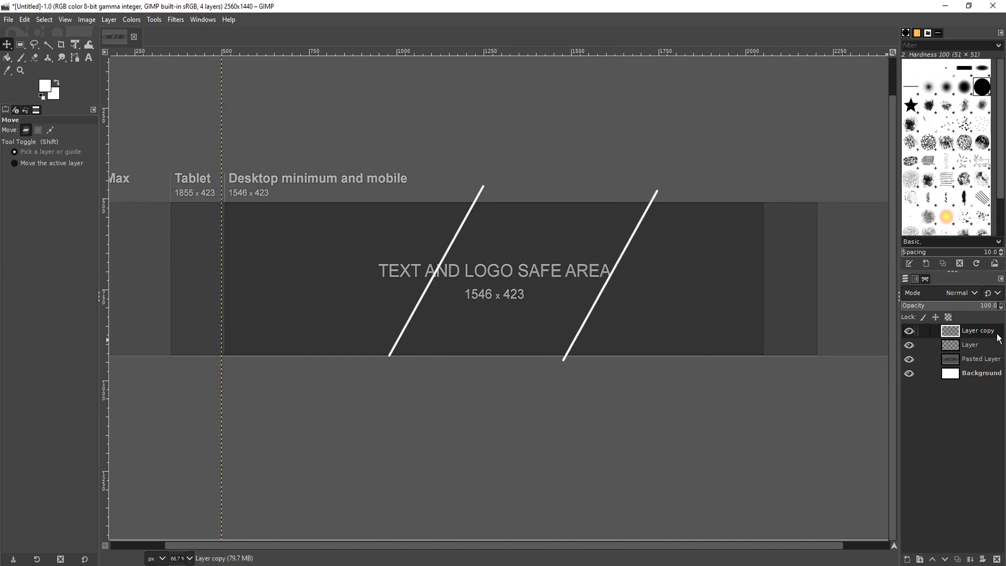
{"action": "left_click", "coordinate": [939, 340]}
{"action": "left_click_drag", "start_coordinate": [458, 233], "coordinate": [453, 239]}
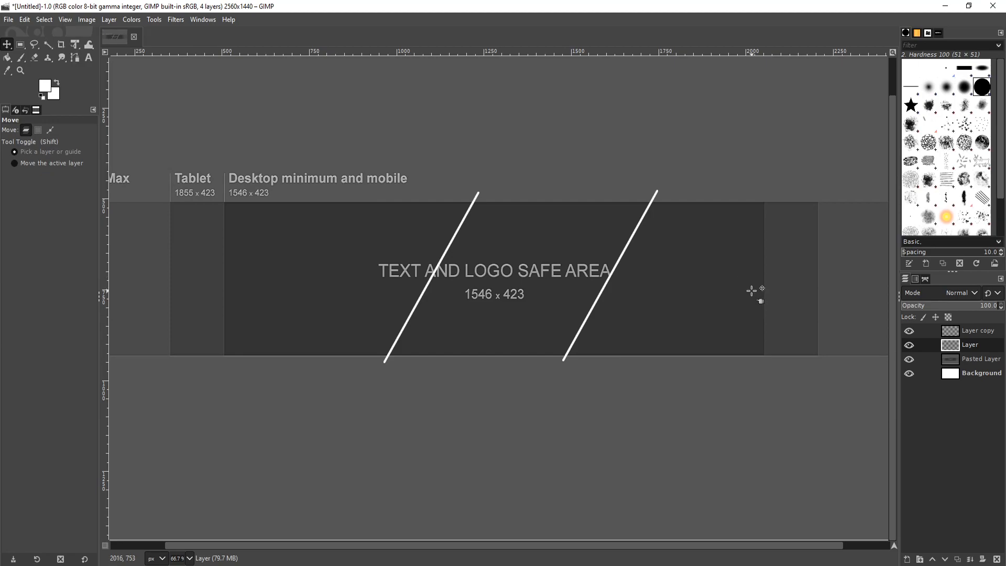
Merge the duplicated line's layer down into the original line's layer
{"action": "left_click", "coordinate": [974, 332]}
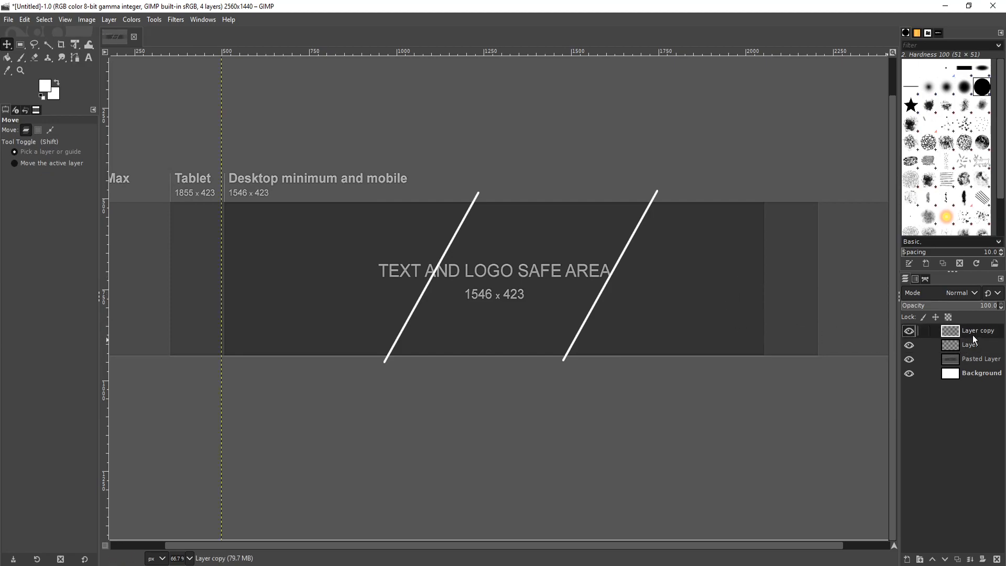
{"action": "right_click", "coordinate": [973, 329]}
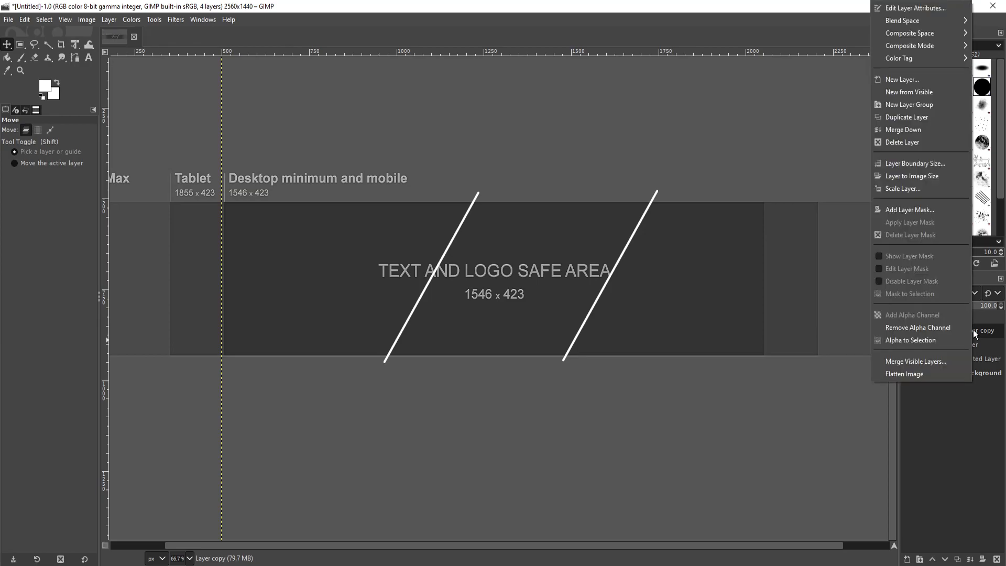
{"action": "left_click", "coordinate": [937, 130]}
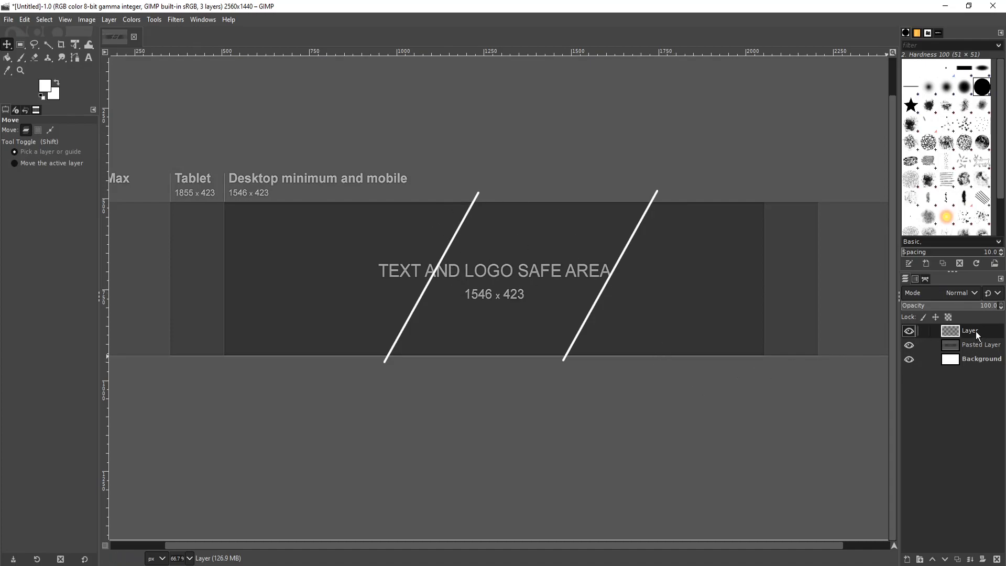
Delete the ends of both diagonal lines above the safe area's top edge with a rectangular selection, and clear the selection
{"action": "left_click", "coordinate": [20, 44]}
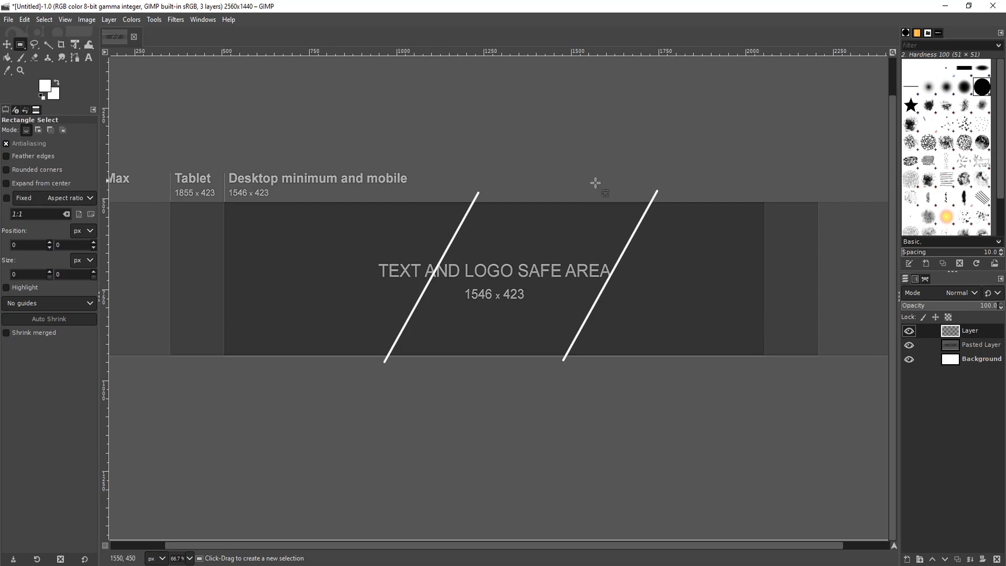
{"action": "scroll", "coordinate": [661, 204], "scroll_direction": "up", "scroll_amount": 1}
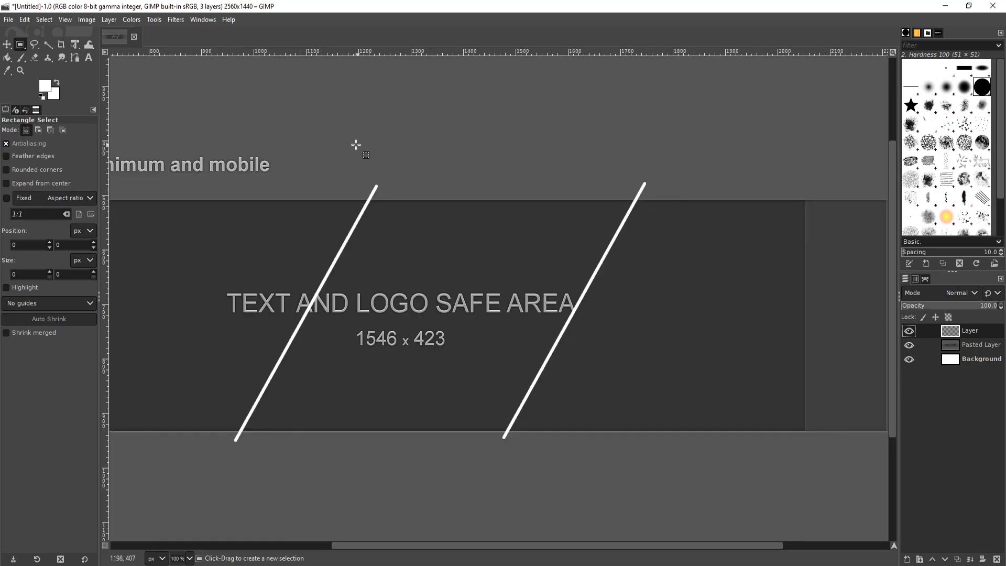
{"action": "scroll", "coordinate": [477, 170], "scroll_direction": "up", "scroll_amount": 1}
{"action": "left_click_drag", "start_coordinate": [254, 147], "coordinate": [834, 215]}
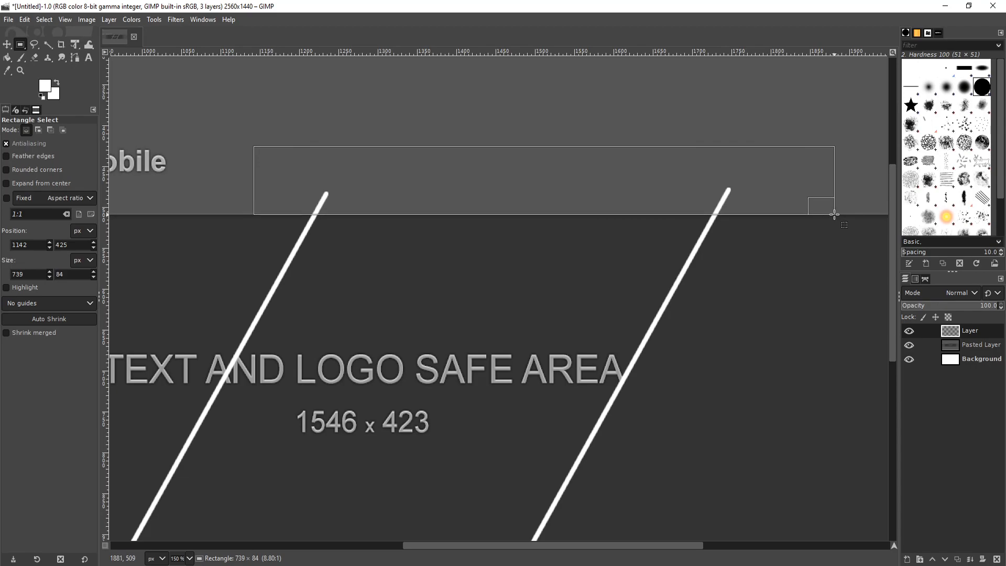
{"action": "left_click", "coordinate": [534, 354]}
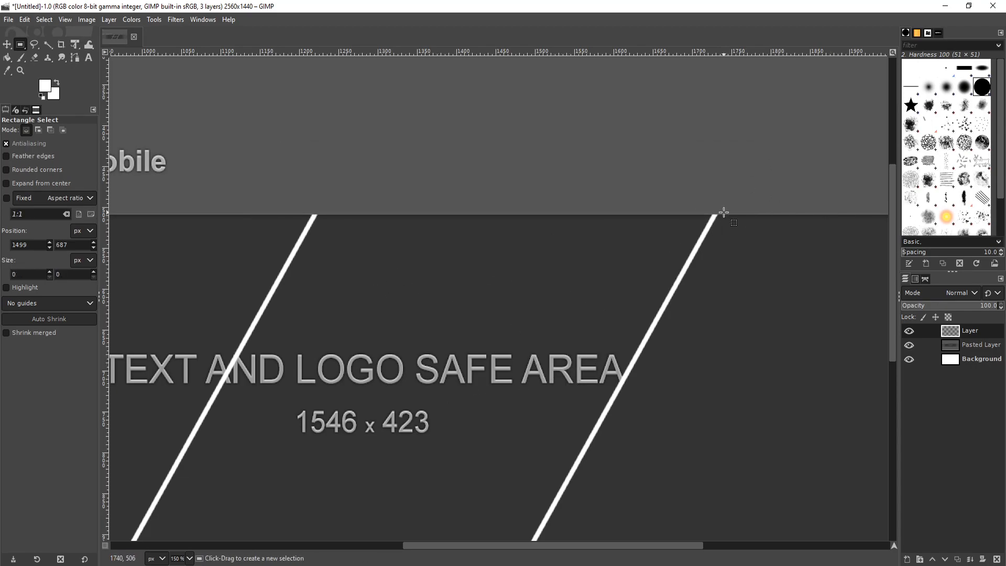
Delete the ends of both diagonal lines below the safe area's bottom edge with a rectangular selection, and clear the selection
{"action": "scroll", "coordinate": [660, 315], "scroll_direction": "down", "scroll_amount": 7}
{"action": "scroll", "coordinate": [576, 264], "scroll_direction": "up", "scroll_amount": 2}
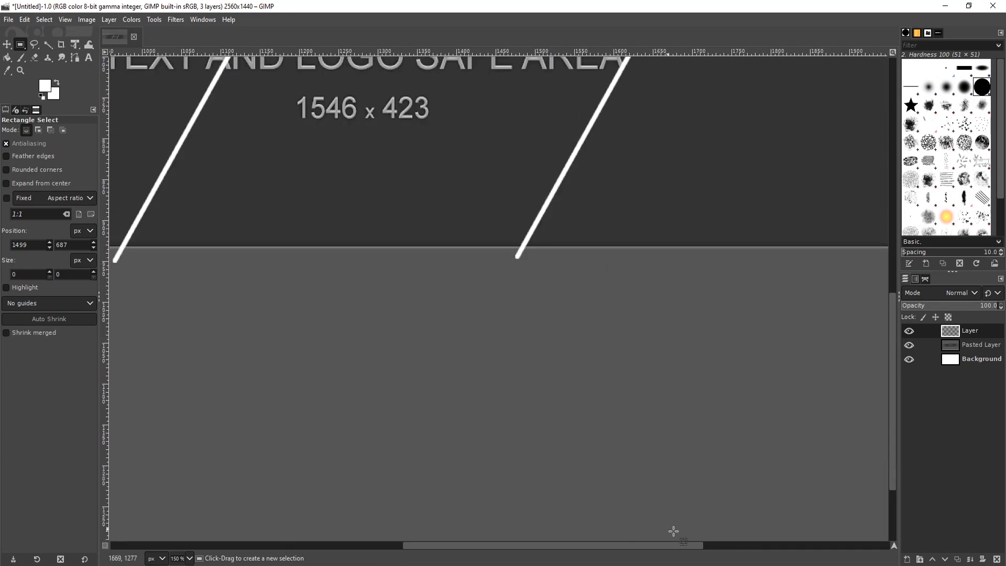
{"action": "left_click_drag", "start_coordinate": [676, 547], "coordinate": [622, 546]}
{"action": "left_click_drag", "start_coordinate": [186, 316], "coordinate": [760, 247]}
{"action": "key", "text": "Delete"}
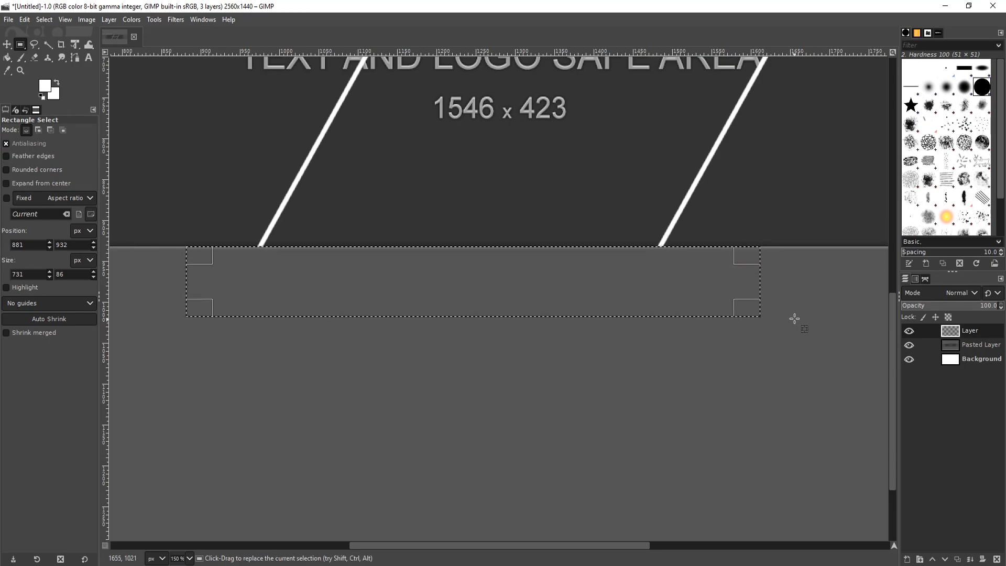
{"action": "left_click", "coordinate": [794, 318]}
{"action": "scroll", "coordinate": [733, 296], "scroll_direction": "up", "scroll_amount": 5}
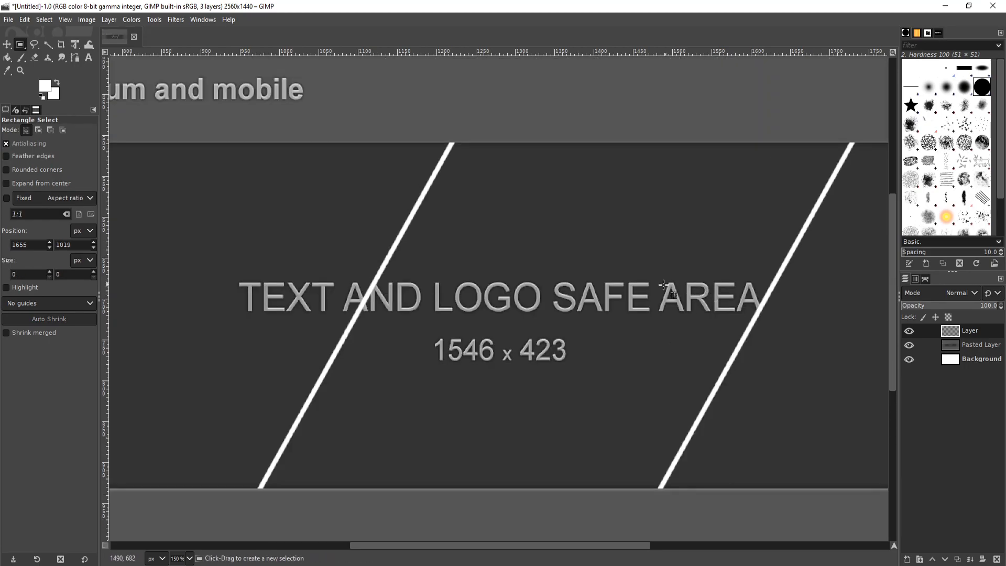
Activate the Paintbrush with the 2. Hardness 100 brush and add a new transparent layer above the diagonal lines' layer
{"action": "scroll", "coordinate": [678, 264], "scroll_direction": "down", "scroll_amount": 2}
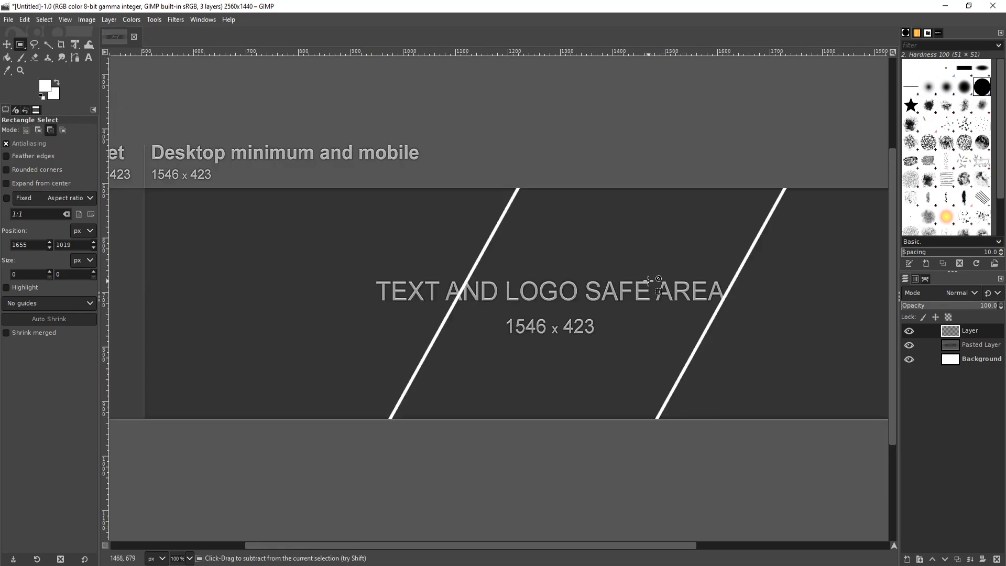
{"action": "scroll", "coordinate": [665, 330], "scroll_direction": "down", "scroll_amount": 1}
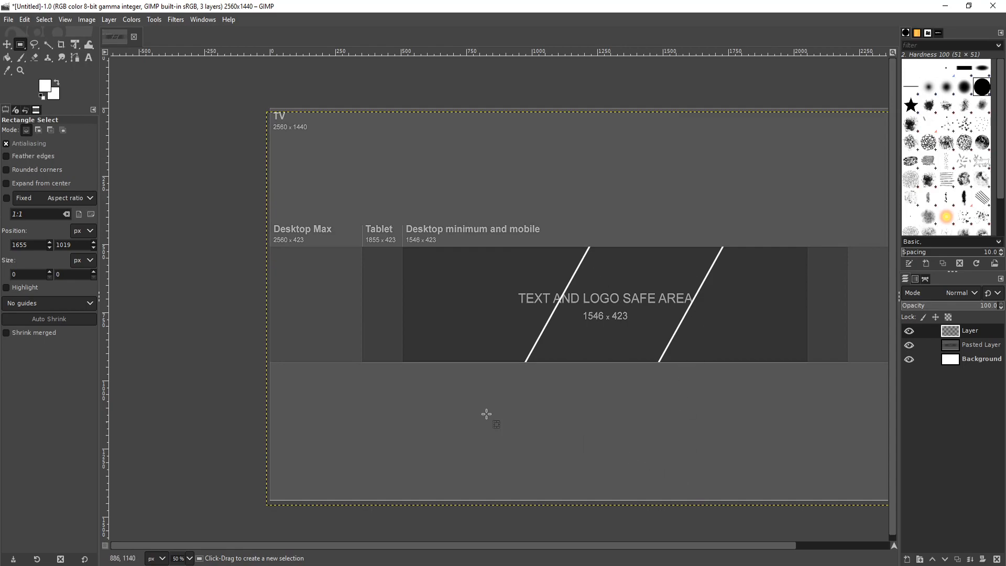
{"action": "scroll", "coordinate": [736, 545], "scroll_direction": "right", "scroll_amount": 2}
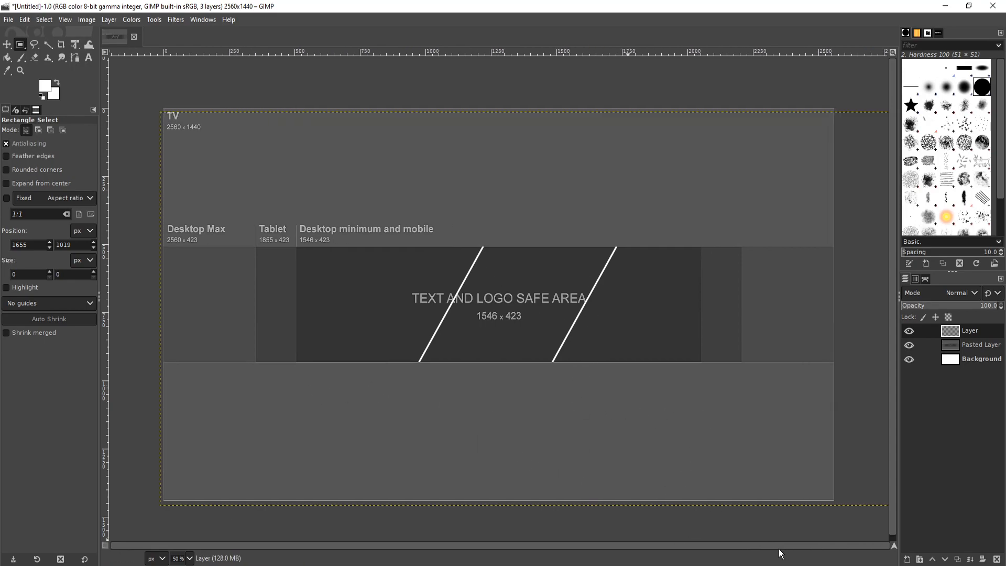
{"action": "scroll", "coordinate": [598, 371], "scroll_direction": "up", "scroll_amount": 1}
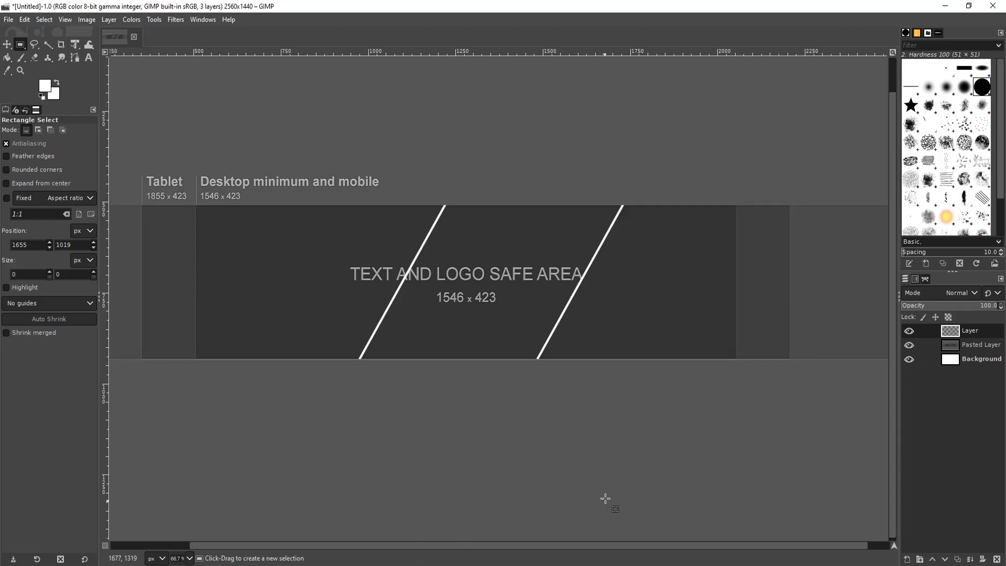
{"action": "left_click", "coordinate": [21, 57]}
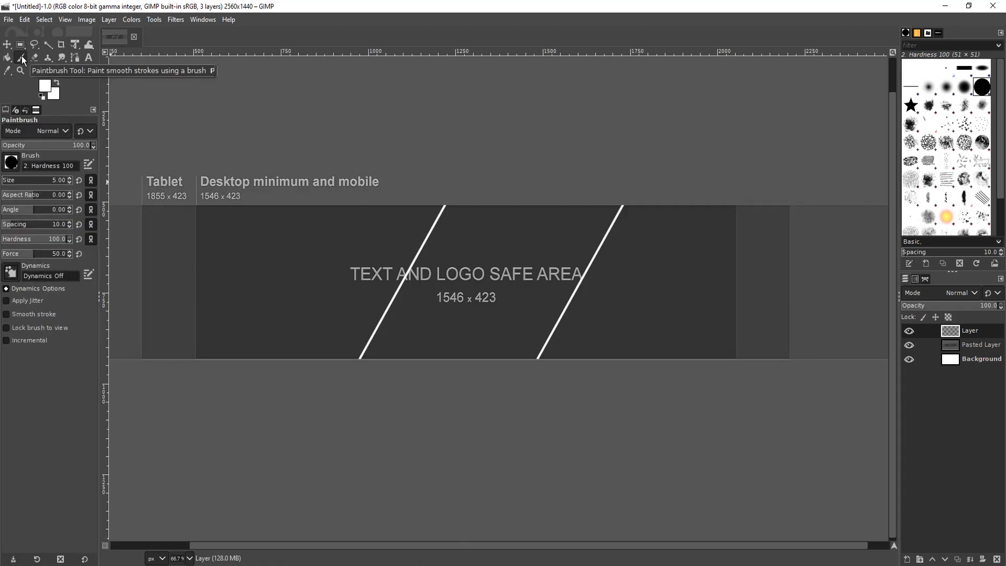
{"action": "left_click", "coordinate": [10, 163]}
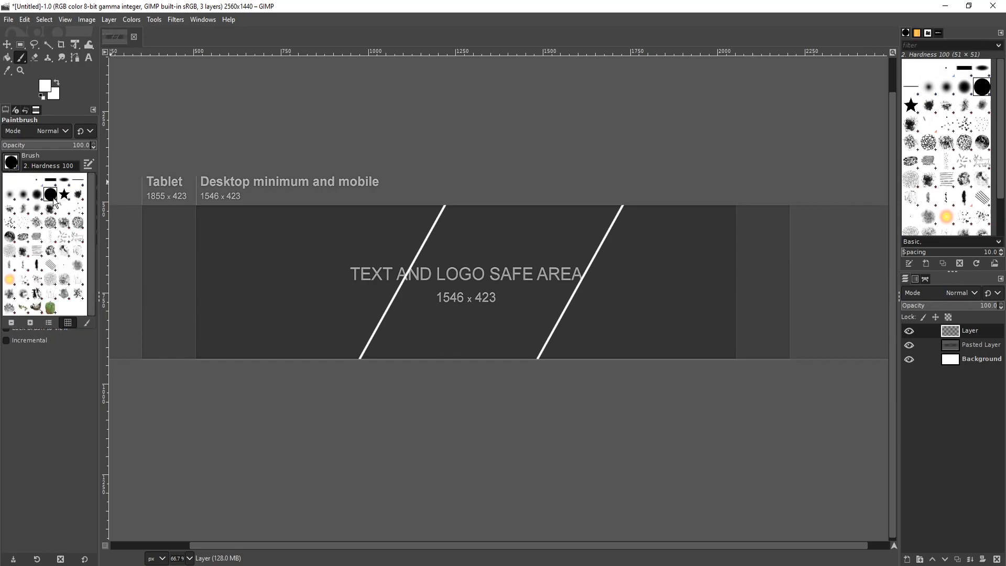
{"action": "left_click", "coordinate": [19, 165]}
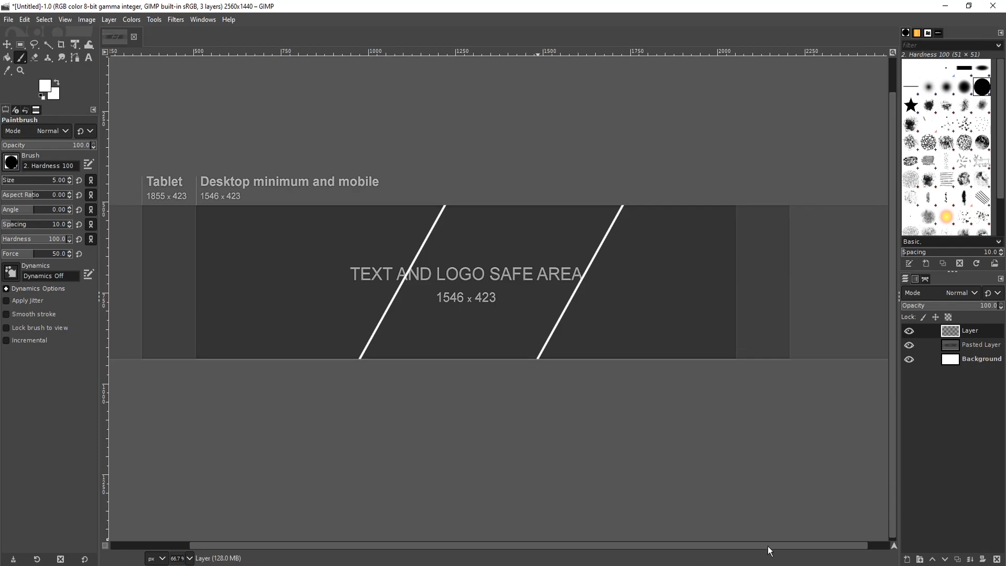
{"action": "left_click", "coordinate": [906, 560]}
{"action": "left_click", "coordinate": [924, 549]}
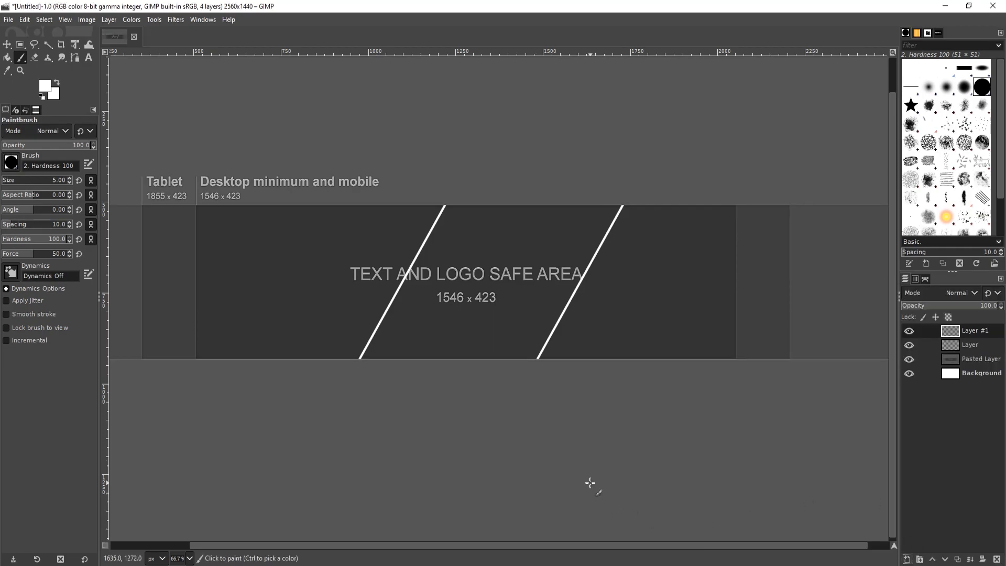
Paint a straight white line at 0° along the top edge of the Desktop Max band, spanning the full canvas width
{"action": "key", "text": "minus"}
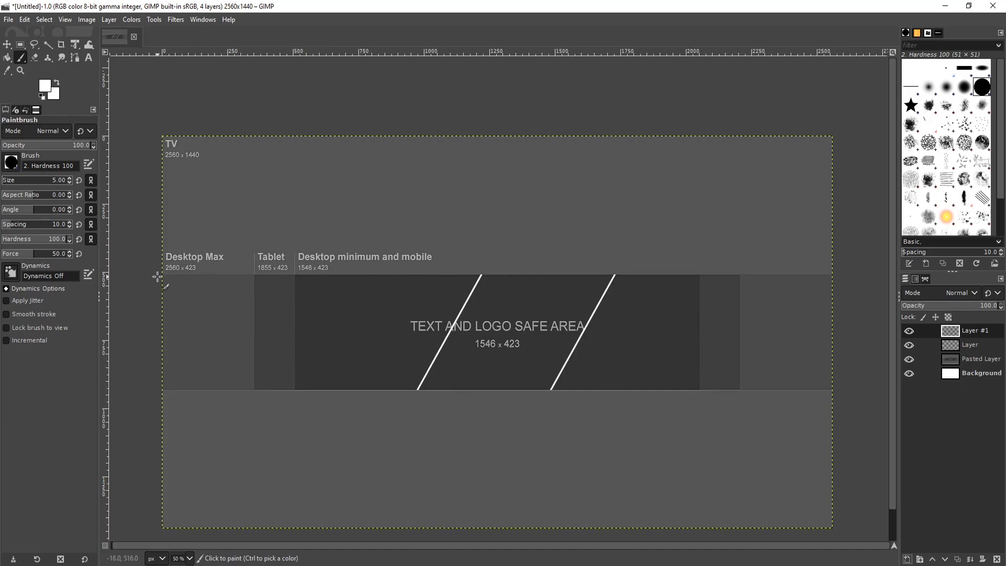
{"action": "scroll", "coordinate": [158, 277], "scroll_direction": "up", "scroll_amount": 6}
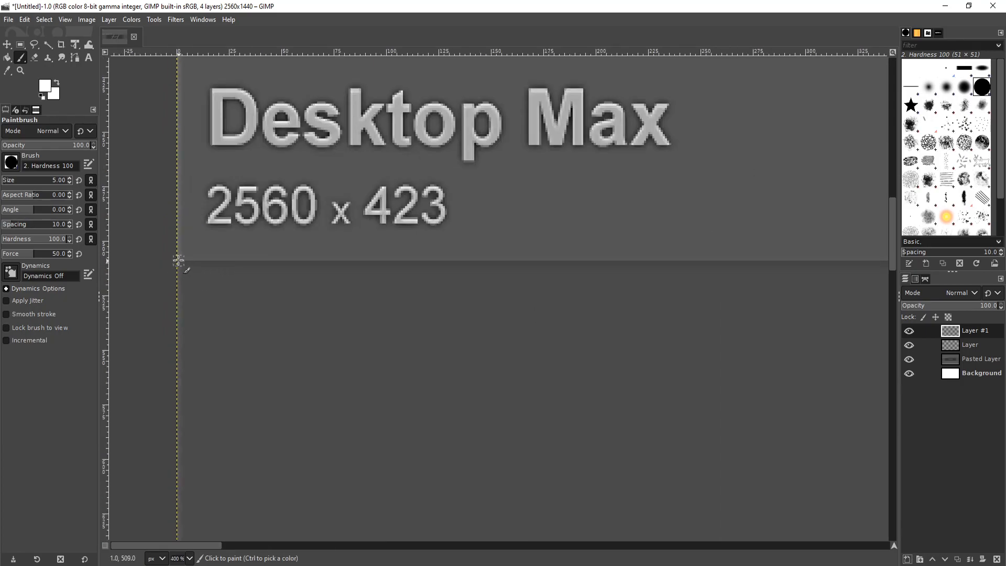
{"action": "scroll", "coordinate": [178, 261], "scroll_direction": "up", "scroll_amount": 5}
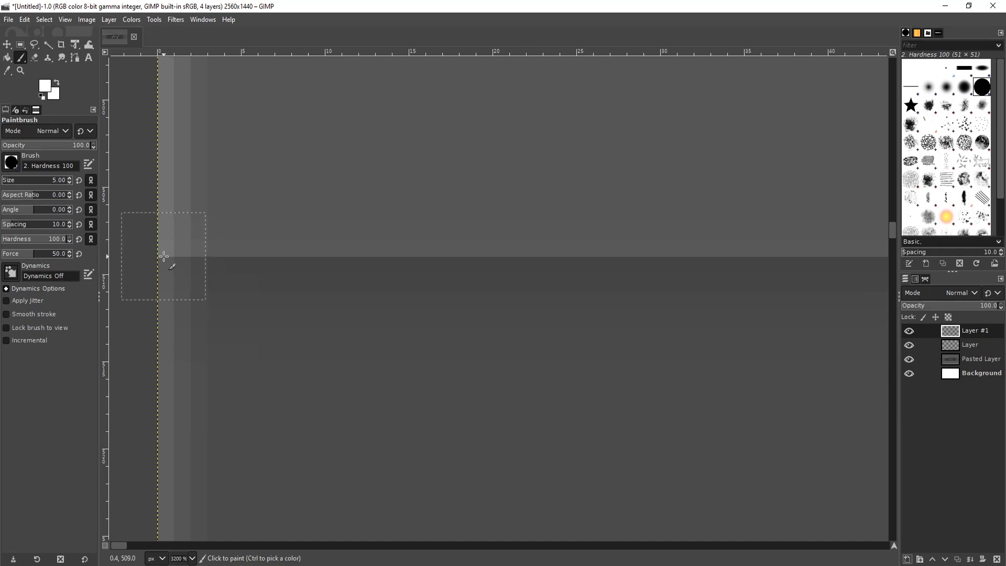
{"action": "left_click", "coordinate": [163, 256]}
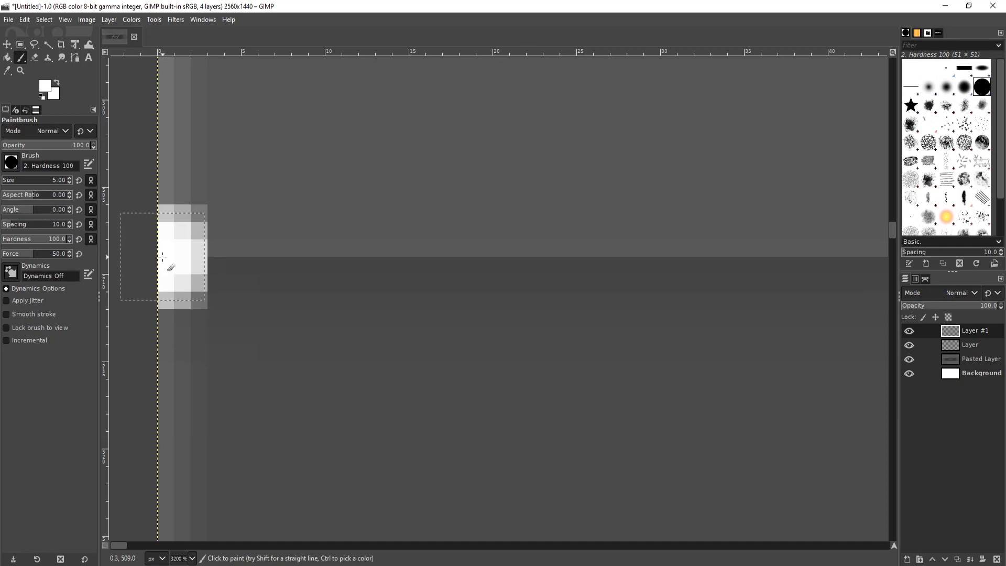
{"action": "scroll", "coordinate": [163, 257], "scroll_direction": "down", "scroll_amount": 10}
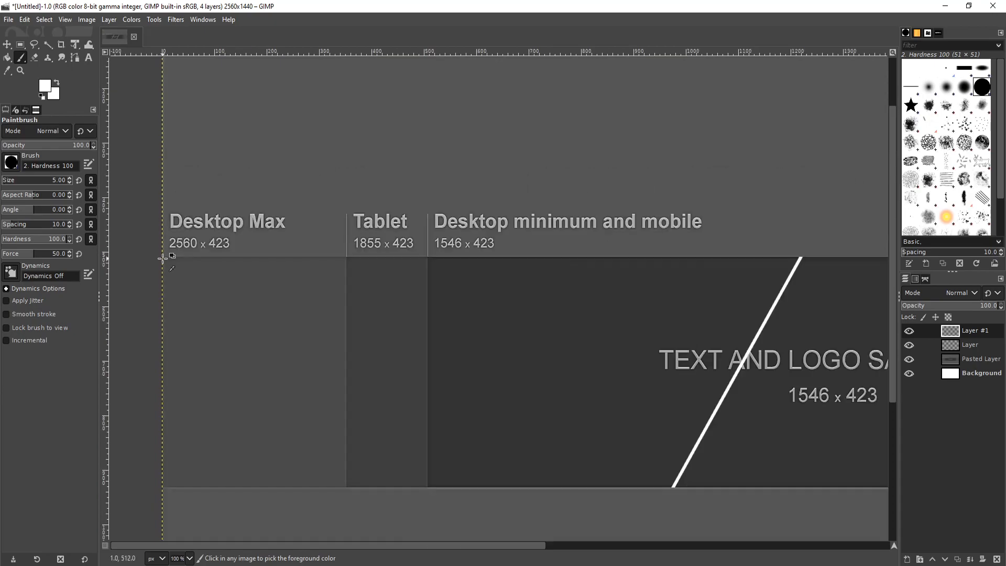
{"action": "scroll", "coordinate": [163, 257], "scroll_direction": "down", "scroll_amount": 1}
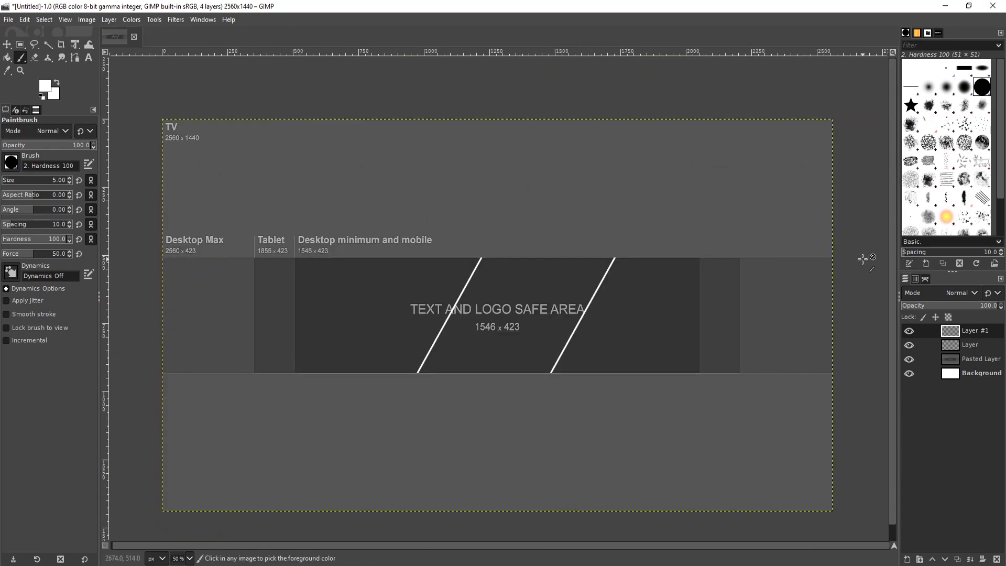
{"action": "scroll", "coordinate": [847, 260], "scroll_direction": "up", "scroll_amount": 3}
{"action": "scroll", "coordinate": [847, 261], "scroll_direction": "up", "scroll_amount": 6}
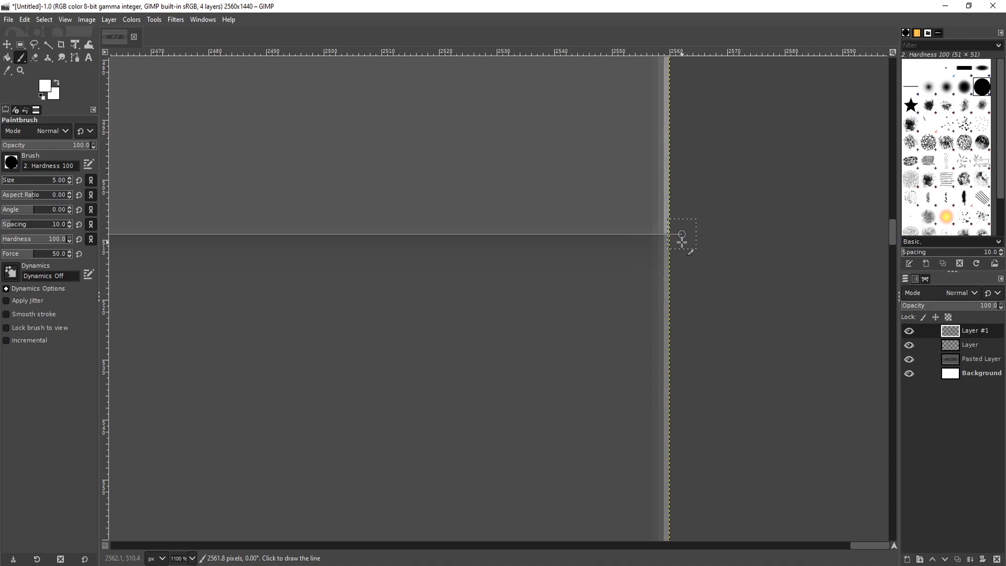
{"action": "left_click", "coordinate": [682, 240], "text": "shift"}
Duplicate the layer containing the horizontal white line
{"action": "scroll", "coordinate": [689, 297], "scroll_direction": "down", "scroll_amount": 4}
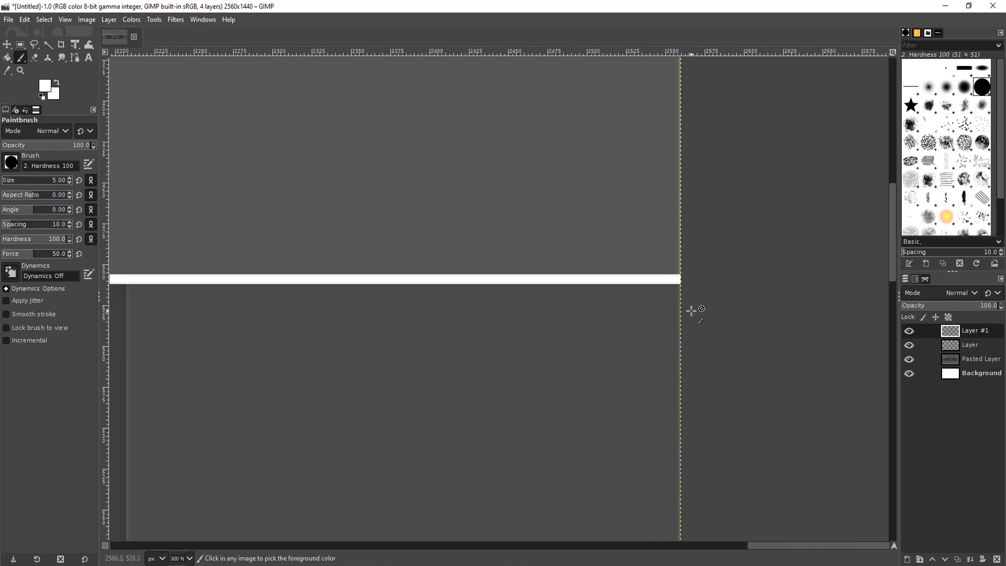
{"action": "scroll", "coordinate": [692, 311], "scroll_direction": "down", "scroll_amount": 3}
{"action": "scroll", "coordinate": [438, 332], "scroll_direction": "down", "scroll_amount": 3}
{"action": "scroll", "coordinate": [439, 332], "scroll_direction": "up", "scroll_amount": 2}
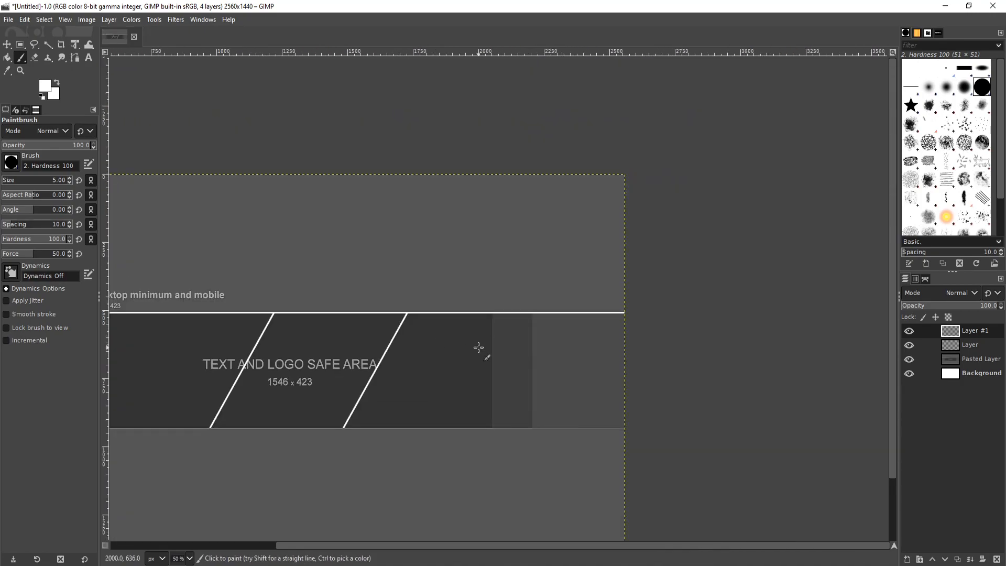
{"action": "left_click_drag", "start_coordinate": [561, 545], "coordinate": [399, 554]}
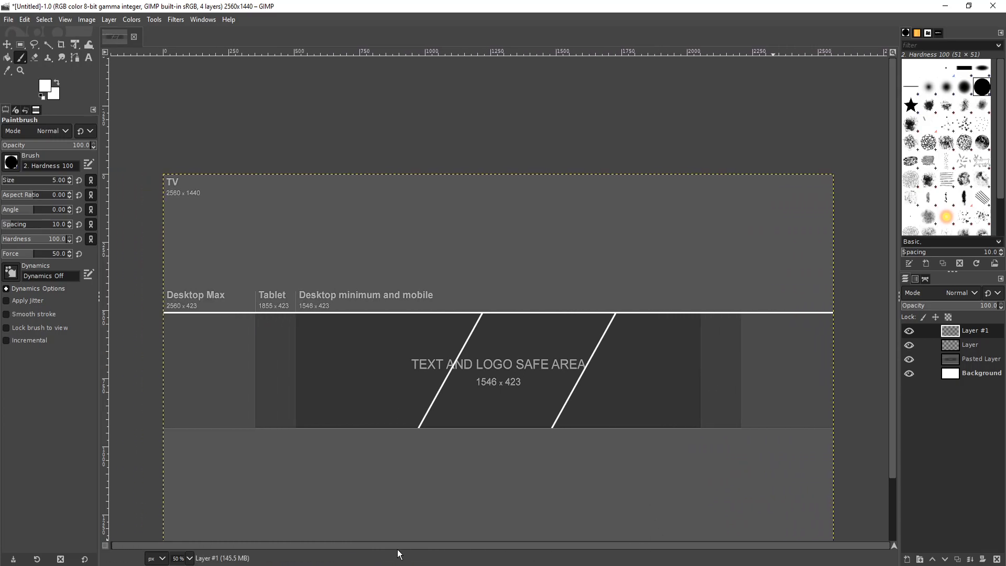
{"action": "right_click", "coordinate": [984, 340]}
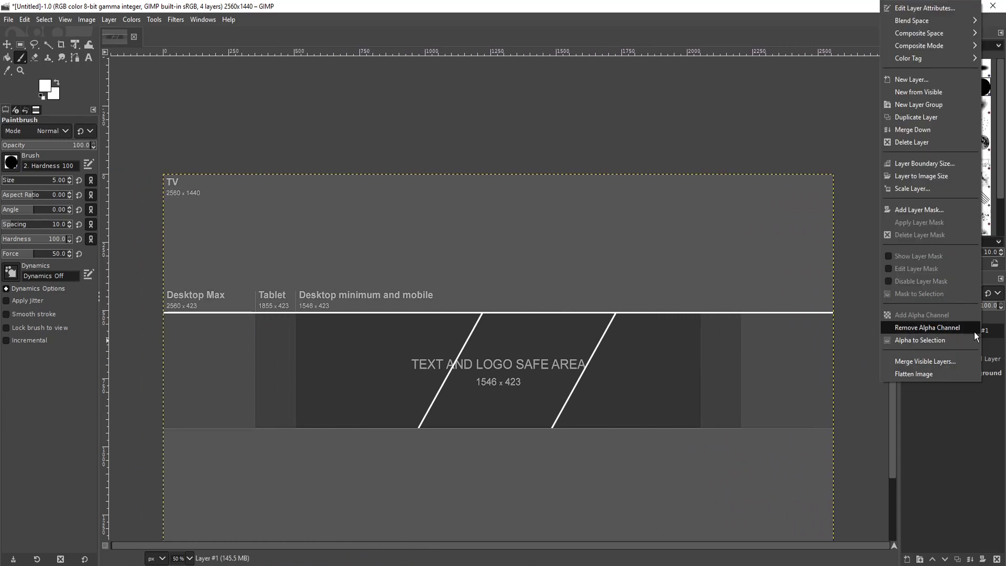
{"action": "left_click", "coordinate": [941, 119]}
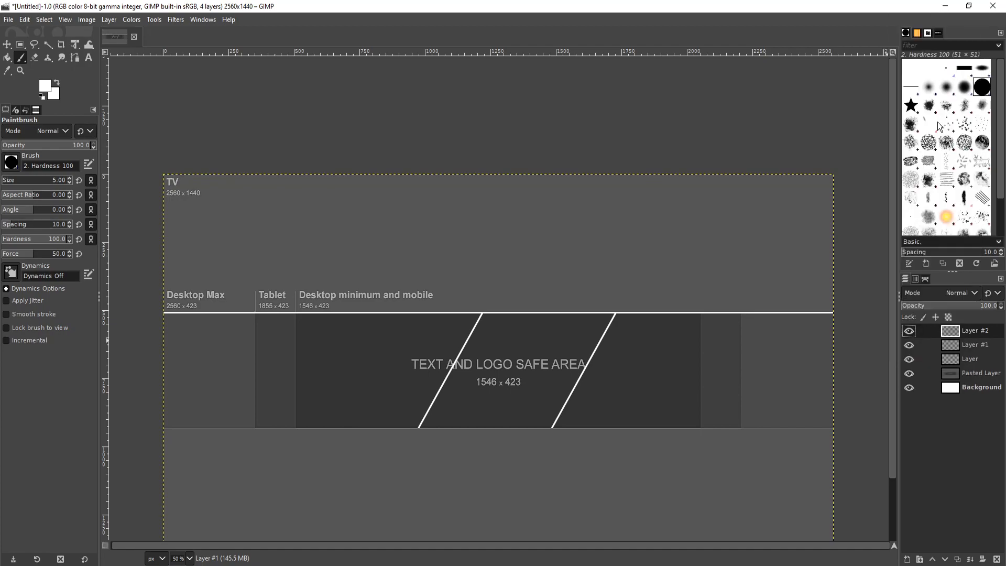
Move the duplicated horizontal line down to the Desktop Max band's bottom edge and align its end with the canvas's right edge
{"action": "left_click", "coordinate": [7, 44]}
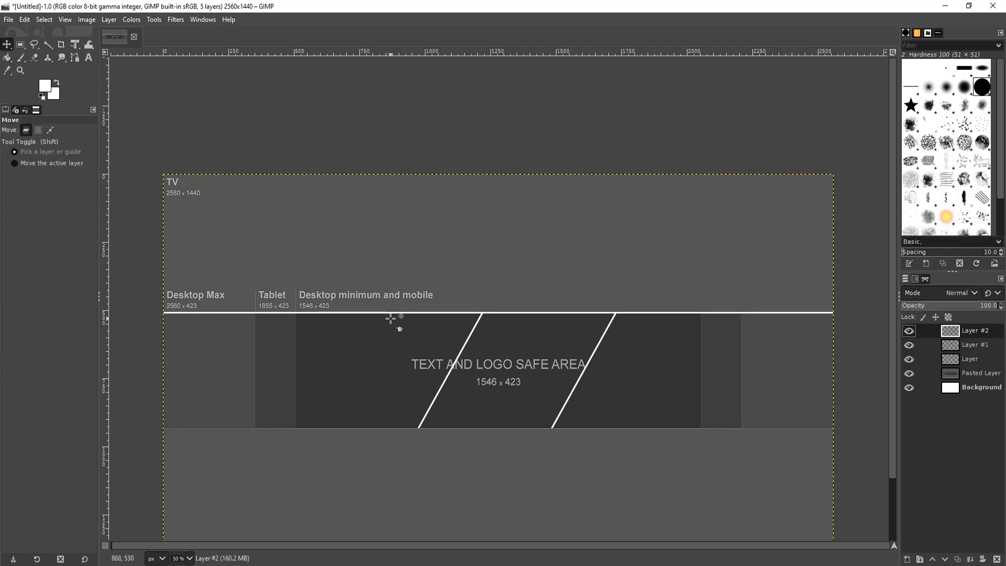
{"action": "left_click_drag", "start_coordinate": [396, 313], "coordinate": [397, 429]}
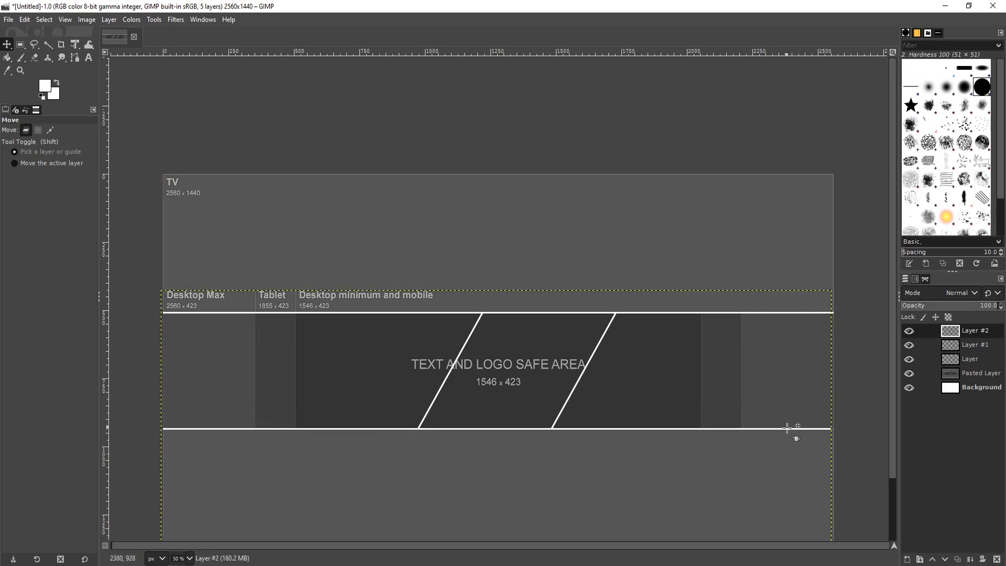
{"action": "scroll", "coordinate": [826, 435], "scroll_direction": "up", "scroll_amount": 5}
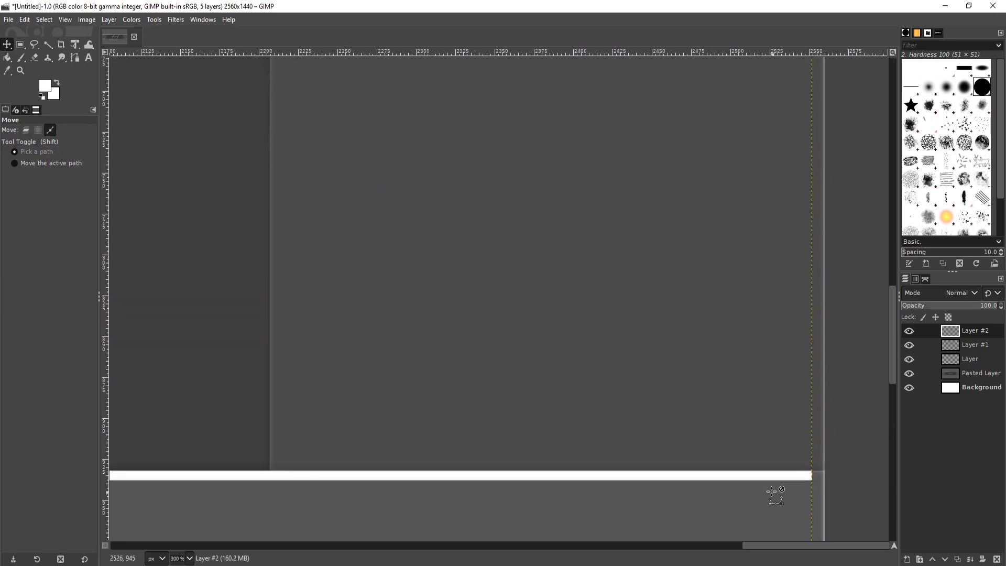
{"action": "left_click_drag", "start_coordinate": [763, 480], "coordinate": [774, 476]}
Nudge the lower horizontal line up so that its underside meets the bottom edge of the Desktop Max band
{"action": "key", "text": "Up"}
{"action": "key", "text": "Up"}
{"action": "key", "text": "Up"}
{"action": "key", "text": "Up"}
{"action": "key", "text": "Up"}
{"action": "key", "text": "Up"}
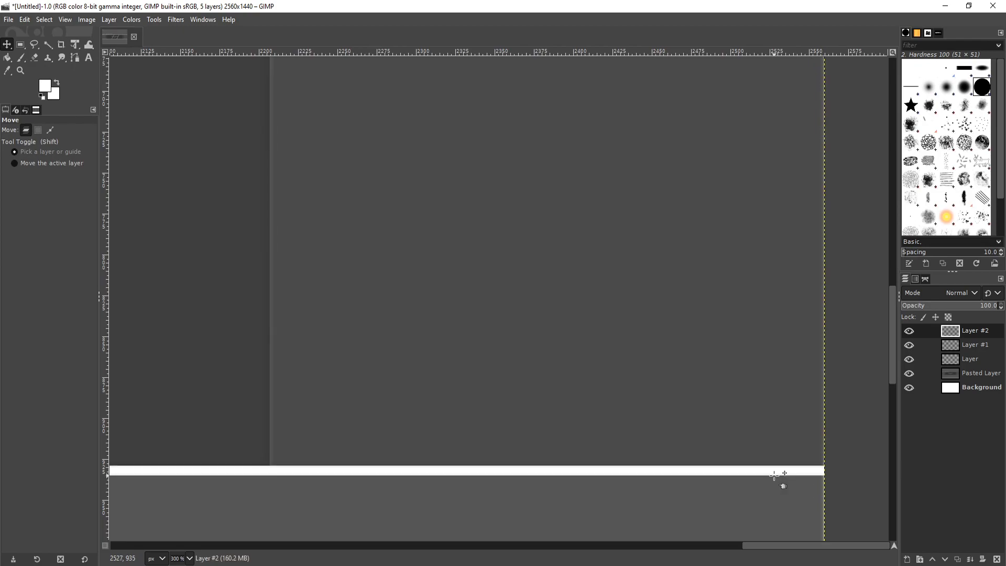
{"action": "key", "text": "Down"}
{"action": "key", "text": "Down"}
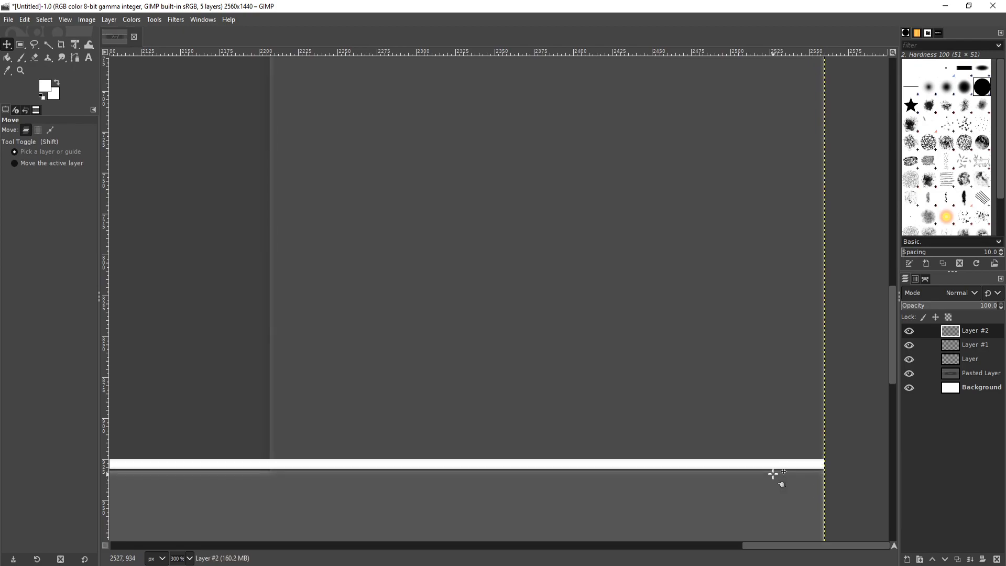
Try the lower horizontal line 3 pixels higher, and return it to the band's bottom edge
{"action": "scroll", "coordinate": [814, 495], "scroll_direction": "up", "scroll_amount": 5}
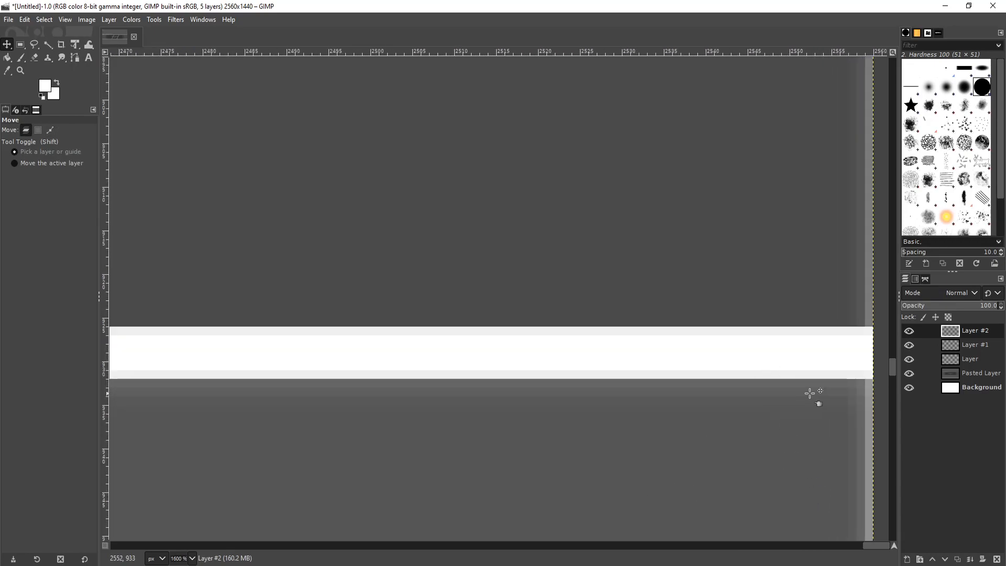
{"action": "key", "text": "Up"}
{"action": "key", "text": "Up"}
{"action": "key", "text": "Up"}
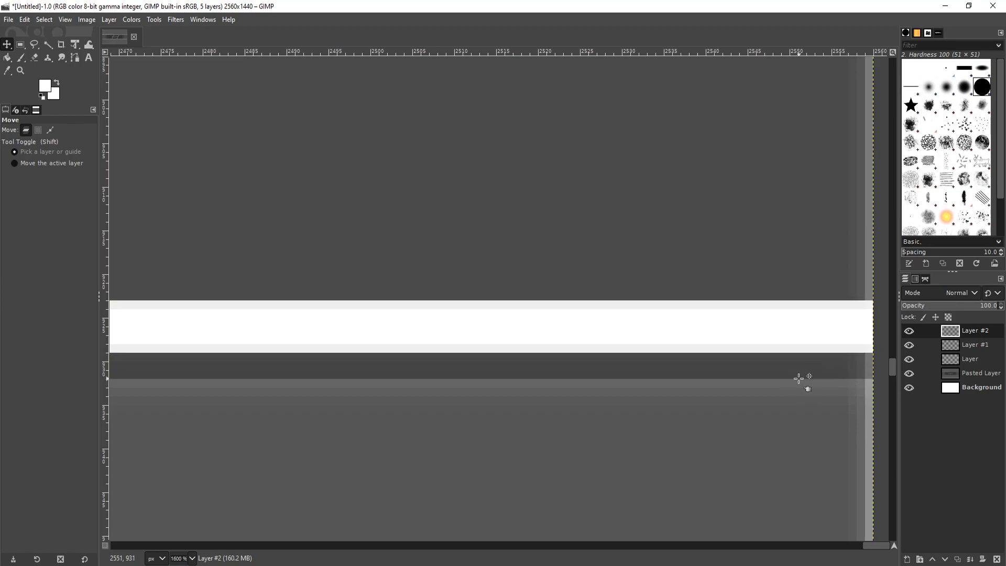
{"action": "key", "text": "Down"}
{"action": "key", "text": "Down"}
{"action": "key", "text": "Down"}
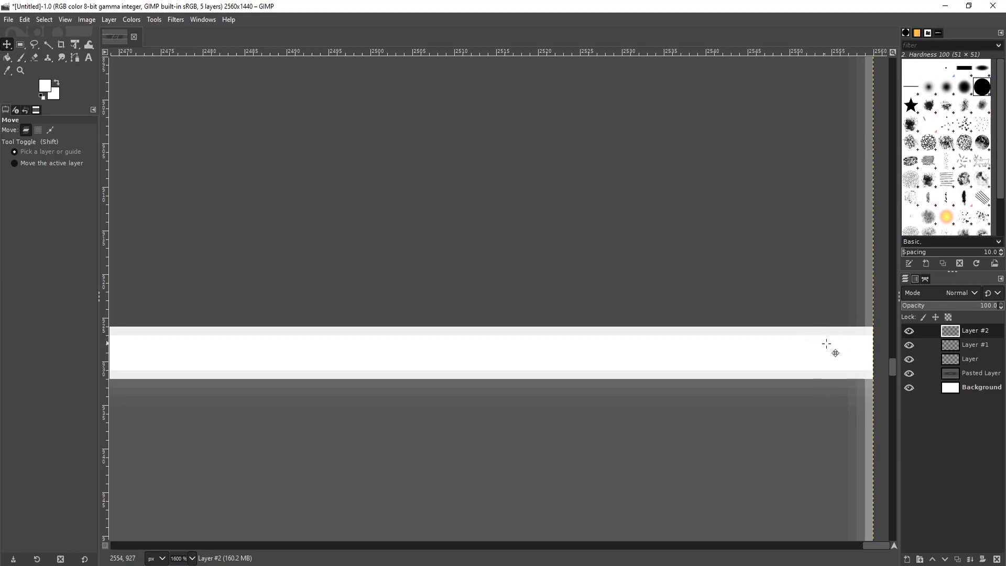
Nudge the upper horizontal line up so that its underside meets the top edge of the Desktop Max band
{"action": "scroll", "coordinate": [777, 355], "scroll_direction": "up", "scroll_amount": 10}
{"action": "scroll", "coordinate": [755, 361], "scroll_direction": "down", "scroll_amount": 8}
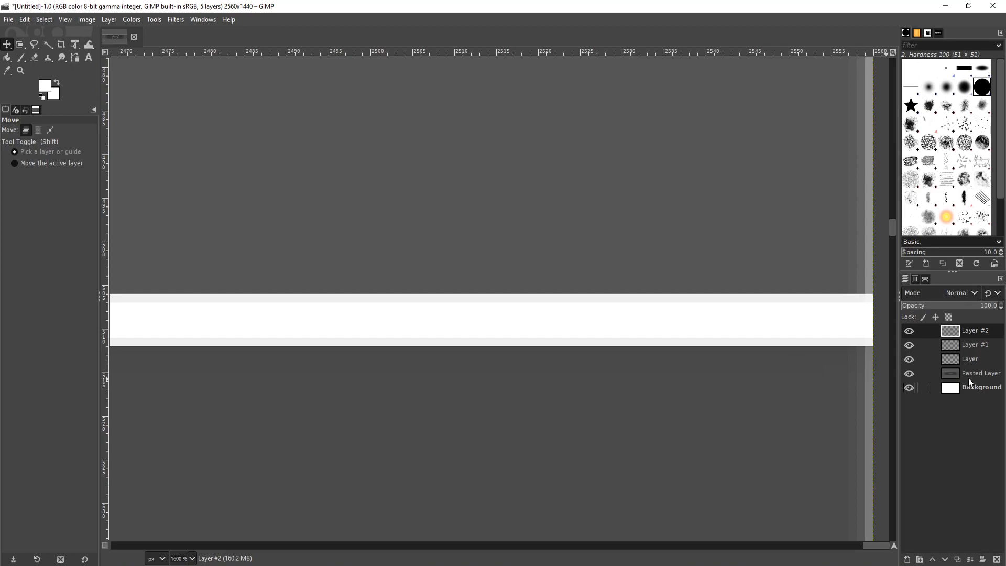
{"action": "left_click", "coordinate": [976, 347]}
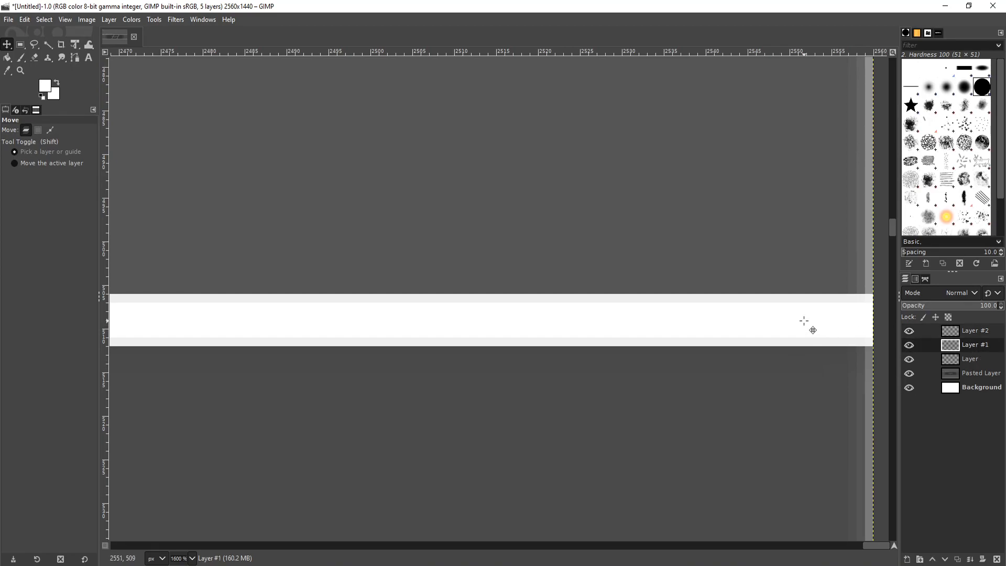
{"action": "key", "text": "Up"}
{"action": "key", "text": "Up"}
{"action": "key", "text": "Up"}
{"action": "key", "text": "Up"}
{"action": "key", "text": "Up"}
{"action": "key", "text": "Up"}
{"action": "key", "text": "Up"}
{"action": "key", "text": "Up"}
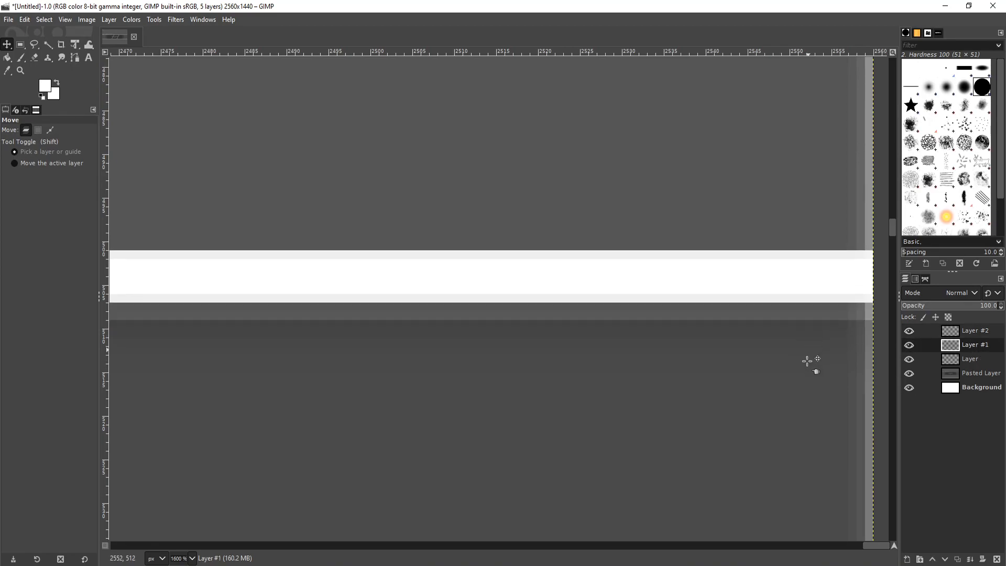
{"action": "key", "text": "Up"}
{"action": "key", "text": "Up"}
{"action": "key", "text": "Up"}
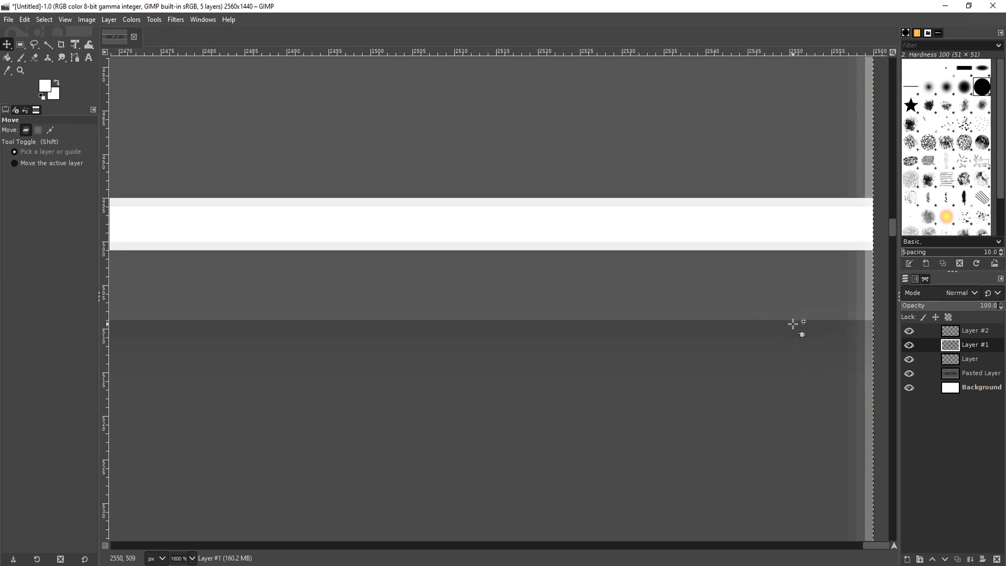
{"action": "key", "text": "Down"}
{"action": "key", "text": "Down"}
{"action": "key", "text": "Down"}
{"action": "key", "text": "Down"}
{"action": "key", "text": "Down"}
{"action": "key", "text": "Down"}
{"action": "key", "text": "Down"}
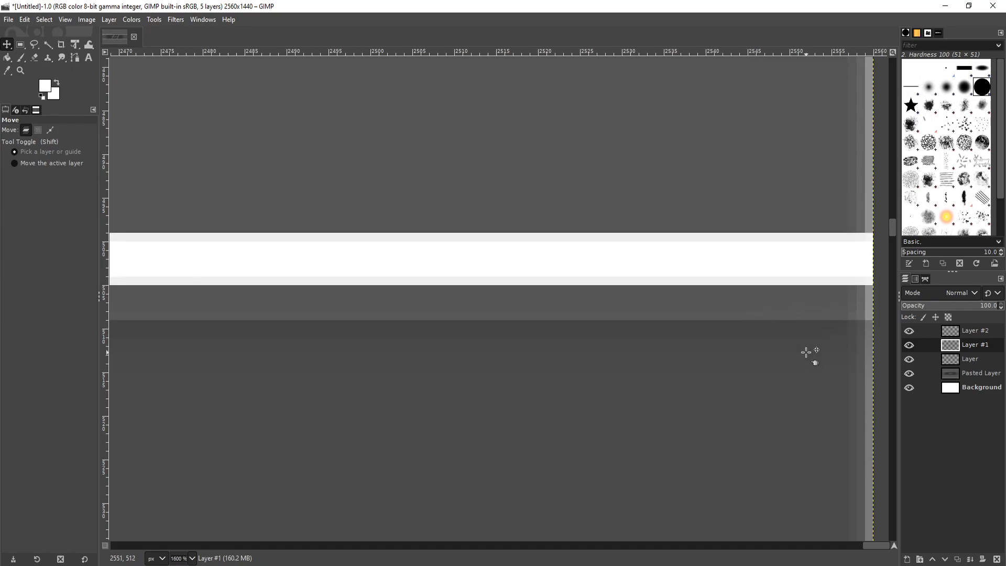
{"action": "key", "text": "Down"}
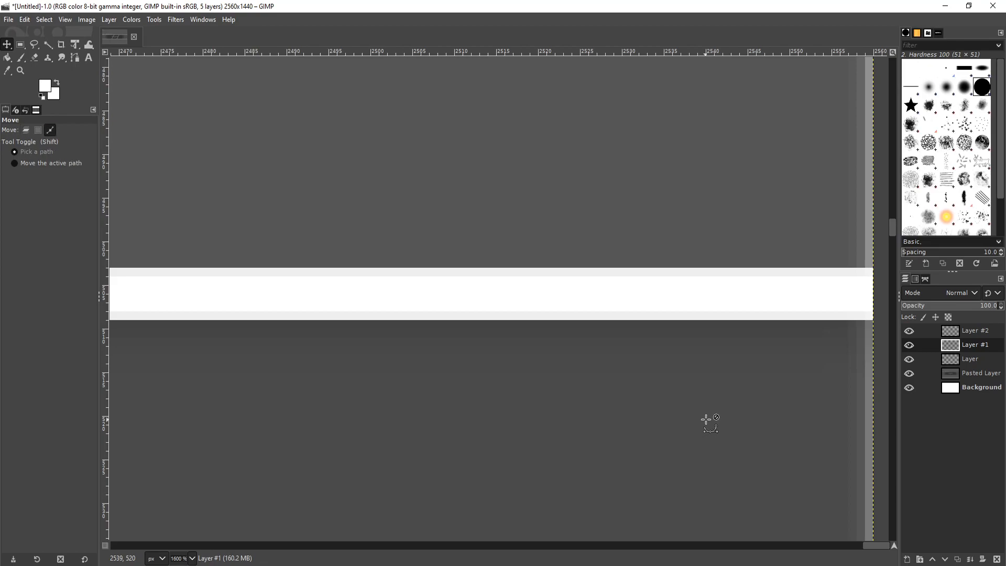
Merge the lower horizontal line's layer down into the upper line's layer
{"action": "scroll", "coordinate": [707, 421], "scroll_direction": "down", "scroll_amount": 4}
{"action": "scroll", "coordinate": [707, 421], "scroll_direction": "down", "scroll_amount": 6}
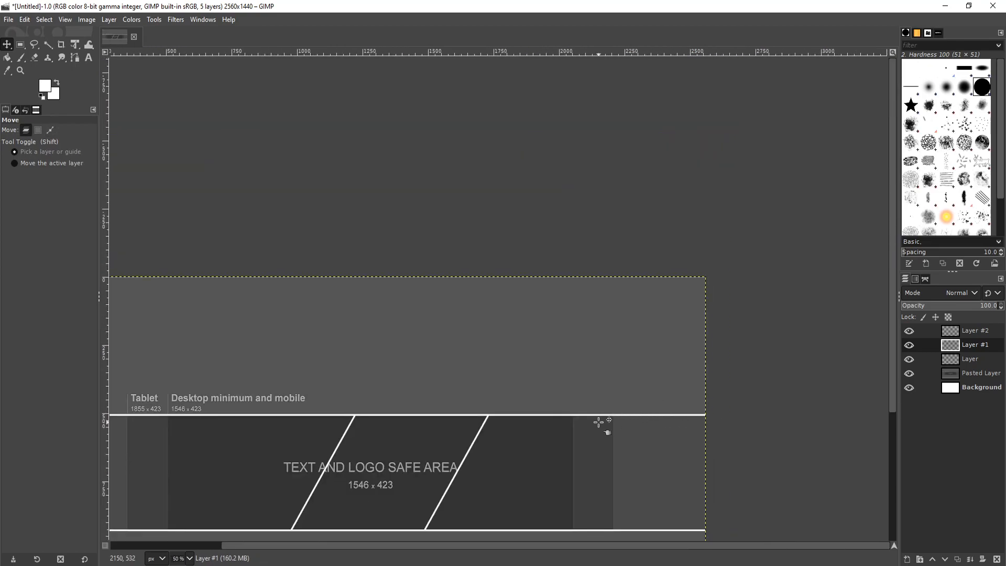
{"action": "scroll", "coordinate": [598, 418], "scroll_direction": "down", "scroll_amount": 3}
{"action": "scroll", "coordinate": [439, 272], "scroll_direction": "up", "scroll_amount": 2}
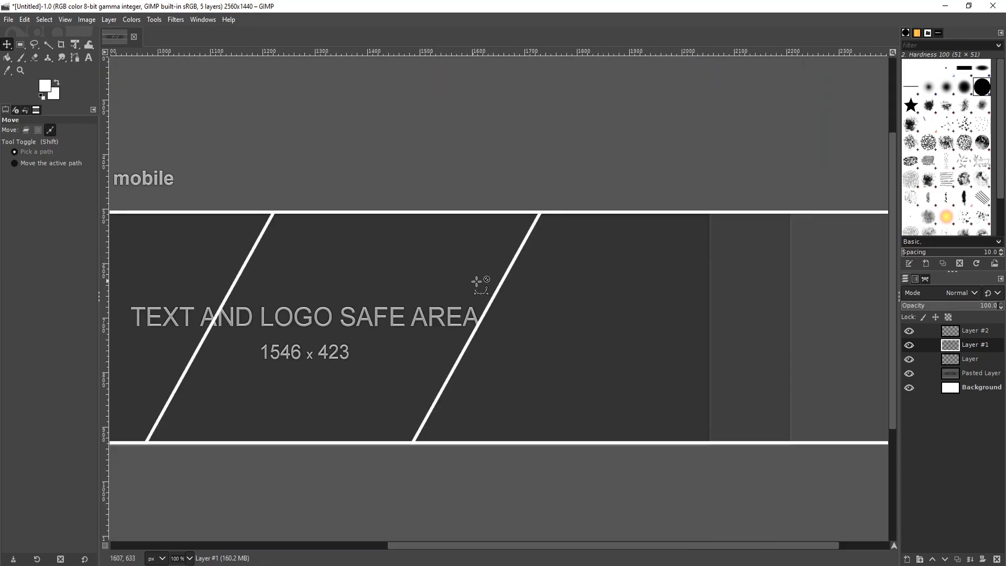
{"action": "scroll", "coordinate": [651, 236], "scroll_direction": "down", "scroll_amount": 1}
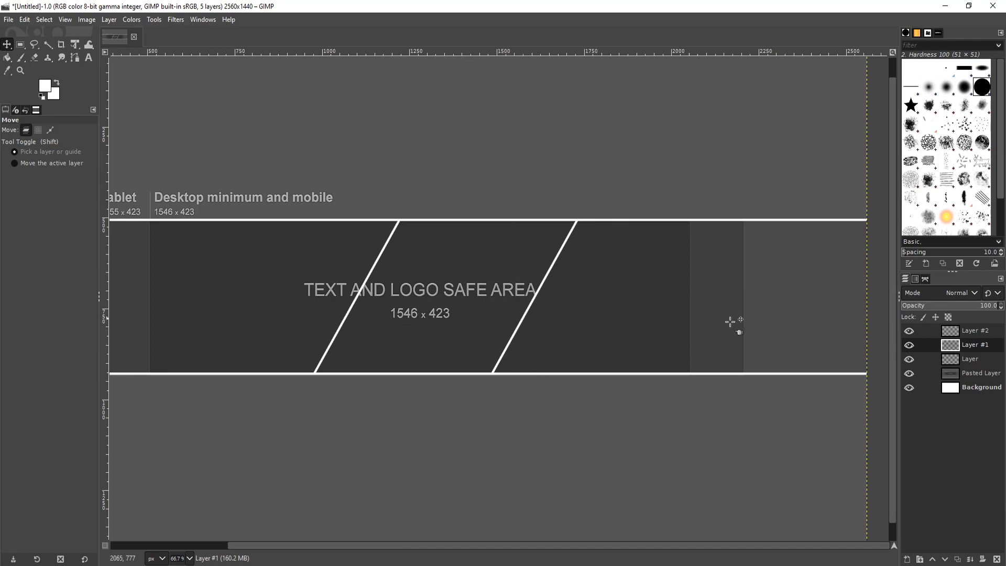
{"action": "left_click", "coordinate": [971, 330]}
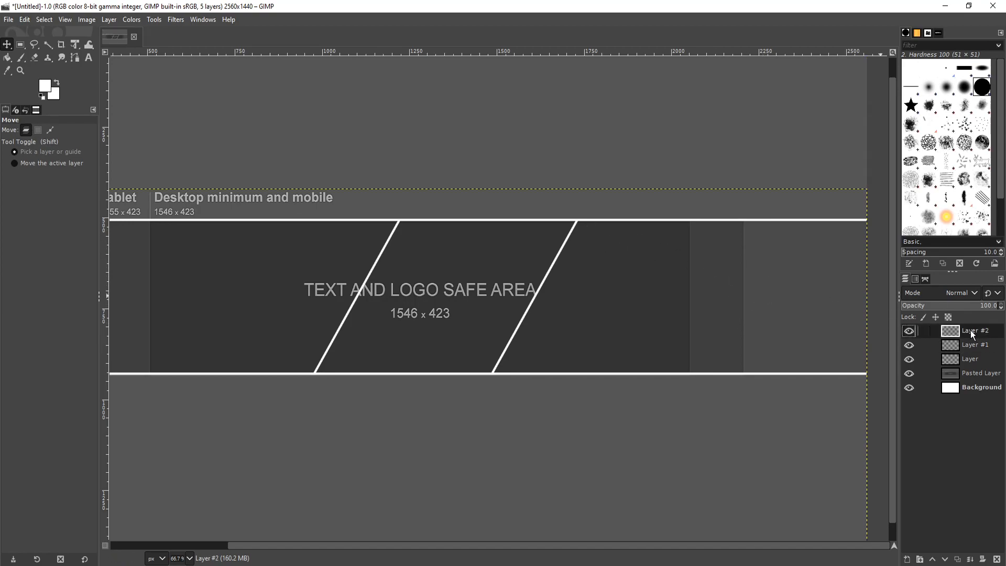
{"action": "right_click", "coordinate": [992, 336]}
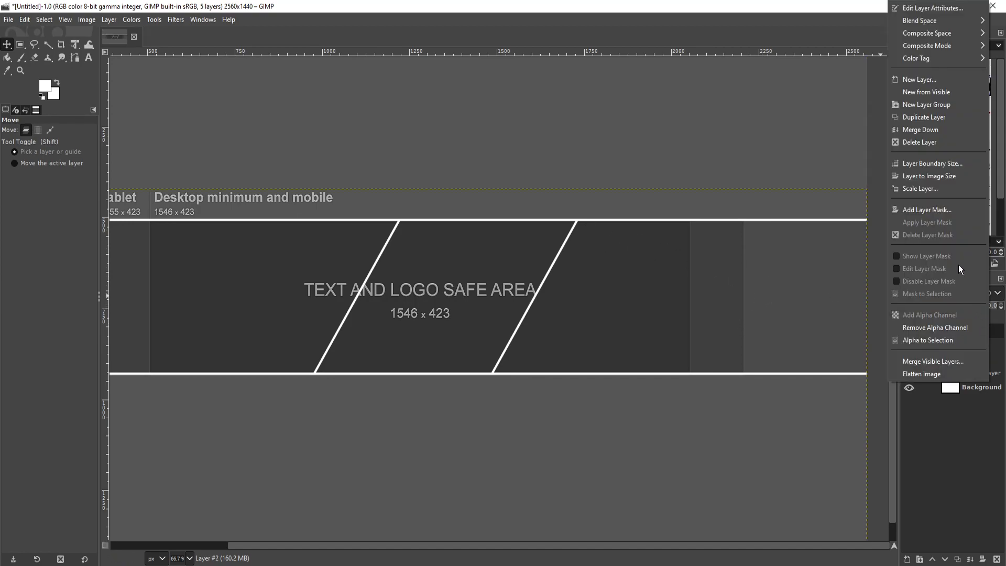
{"action": "left_click", "coordinate": [942, 131]}
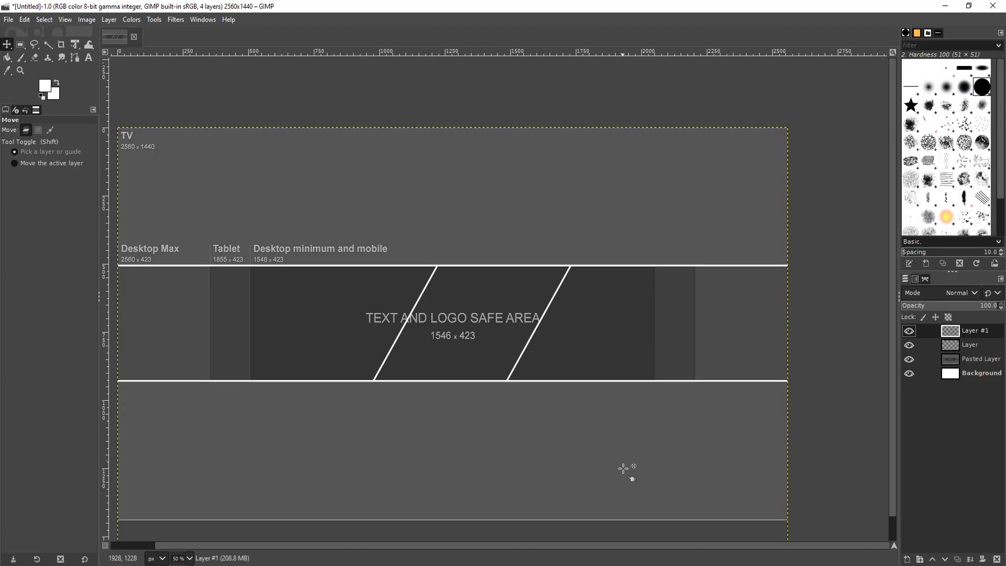
Copy the picture 1.jpg from the images folder on the Desktop and paste it into the GIMP template as a new layer
{"action": "left_click_drag", "start_coordinate": [471, 545], "coordinate": [448, 545]}
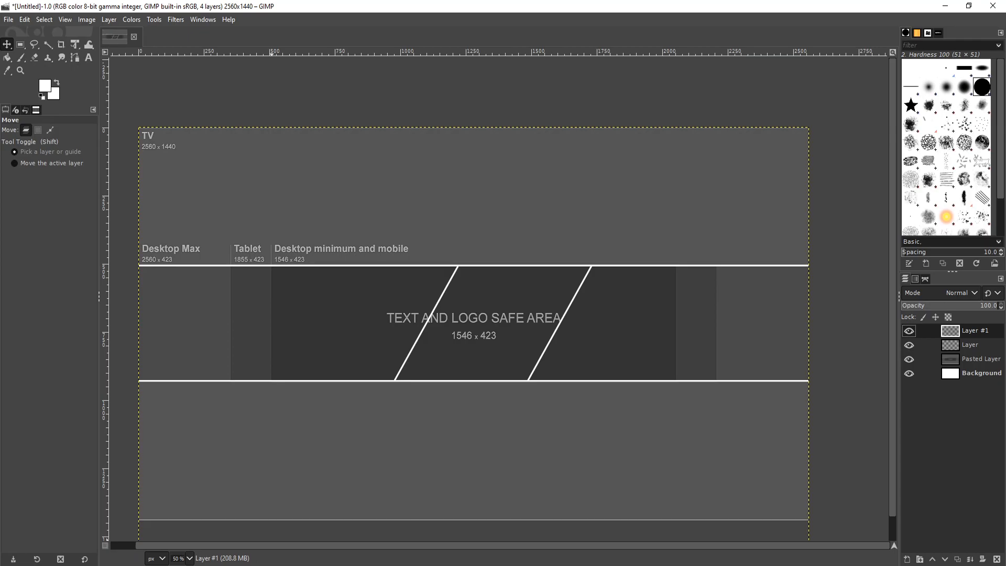
{"action": "left_click", "coordinate": [245, 565]}
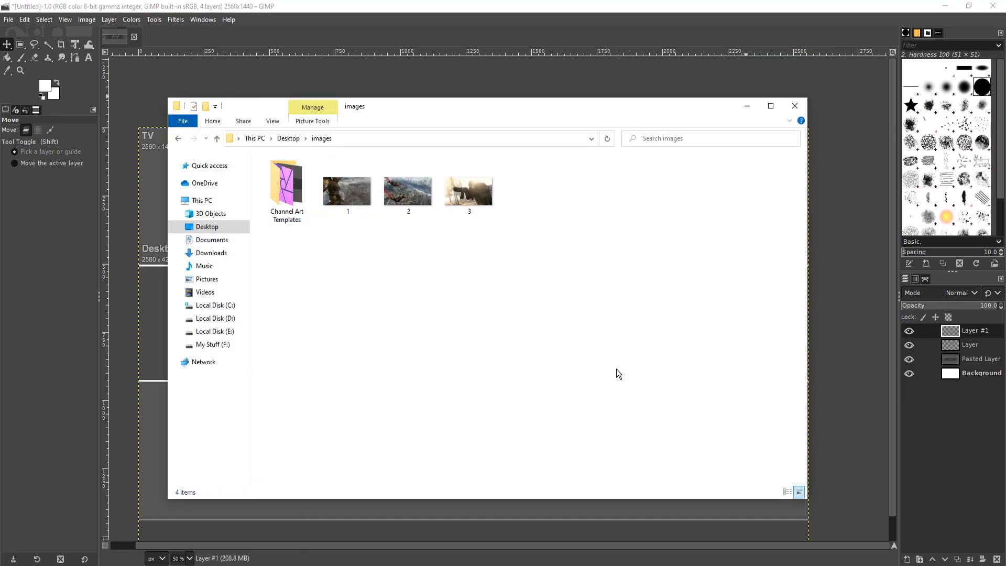
{"action": "double_click", "coordinate": [347, 187]}
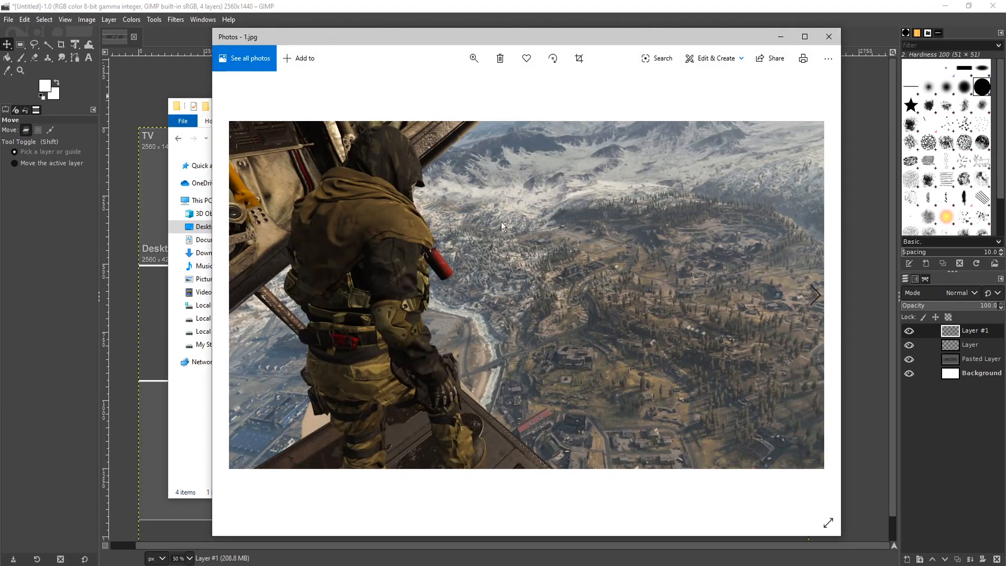
{"action": "right_click", "coordinate": [452, 251]}
{"action": "left_click", "coordinate": [485, 203]}
{"action": "left_click", "coordinate": [538, 5]}
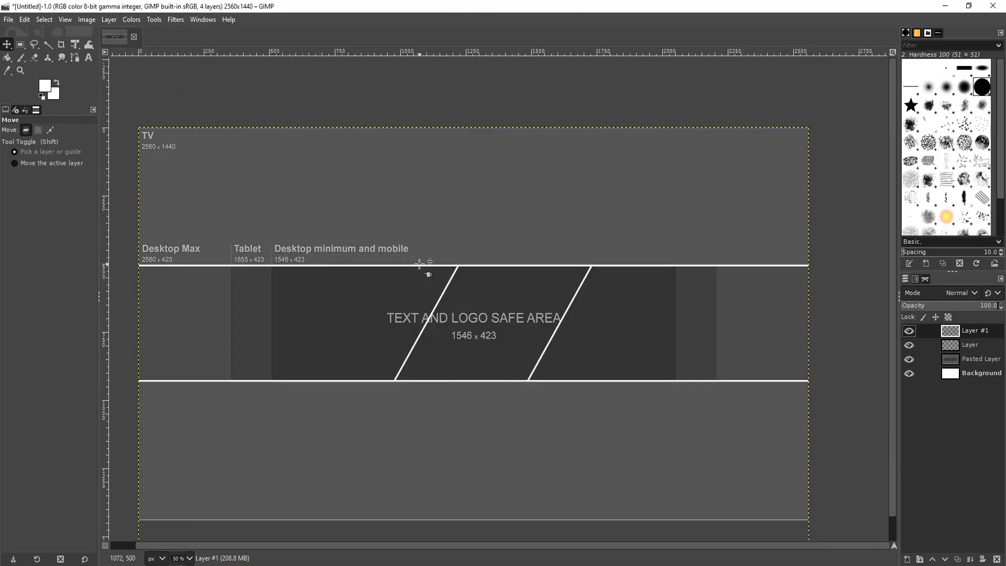
{"action": "key", "text": "ctrl+v"}
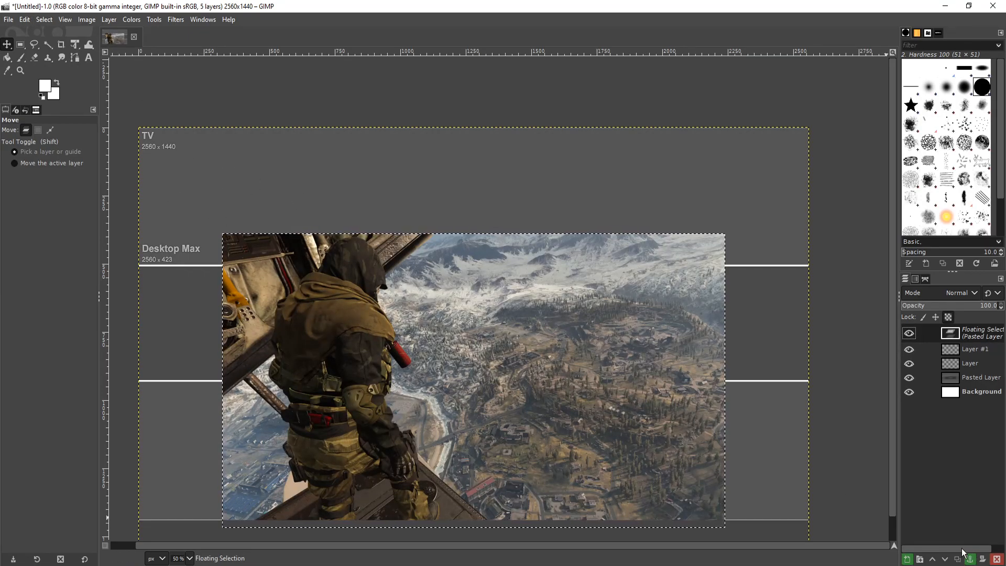
{"action": "left_click", "coordinate": [908, 560]}
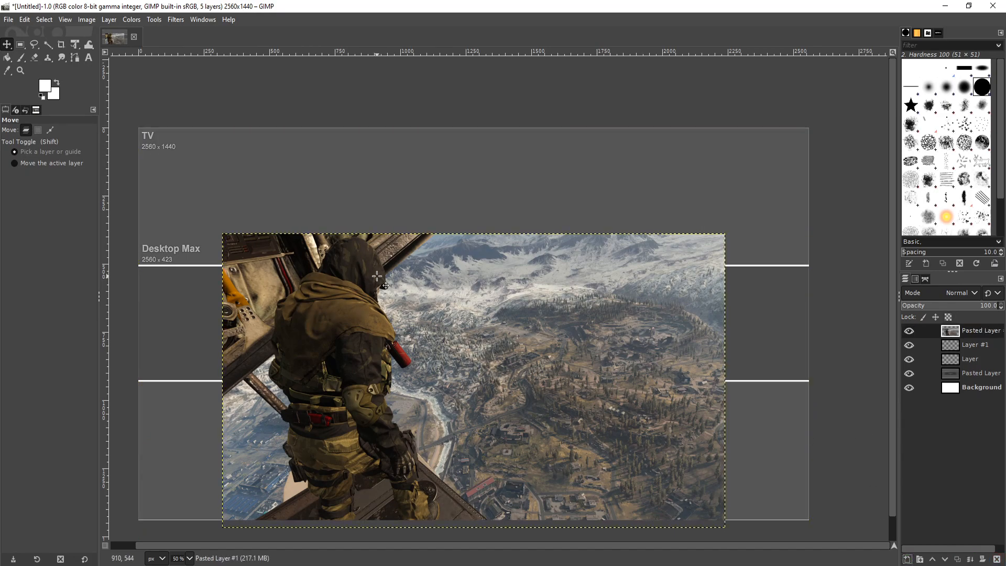
Place the soldier picture's layer beneath the two line layers and move the picture over the left part of the band
{"action": "left_click_drag", "start_coordinate": [538, 334], "coordinate": [419, 289]}
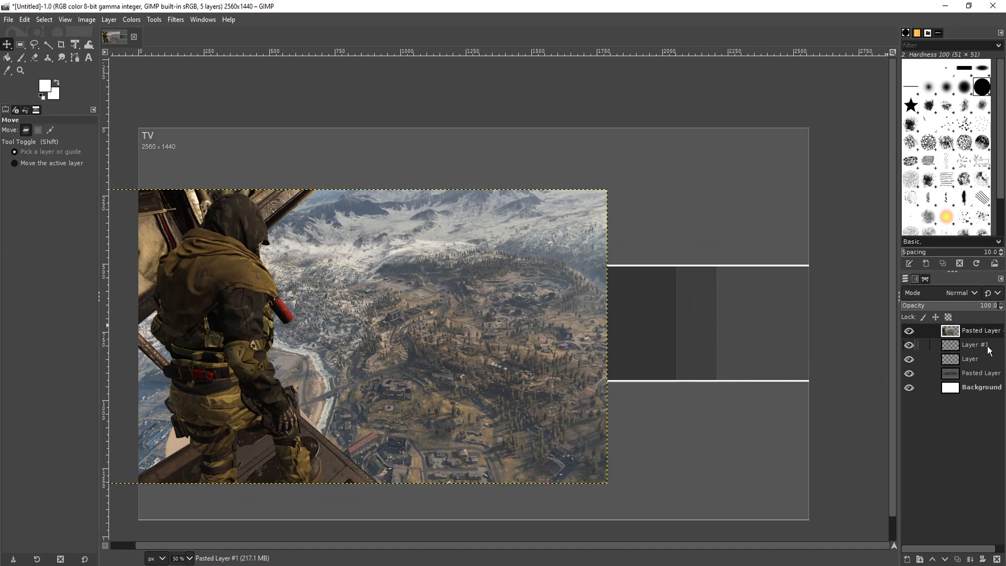
{"action": "left_click_drag", "start_coordinate": [988, 336], "coordinate": [985, 365]}
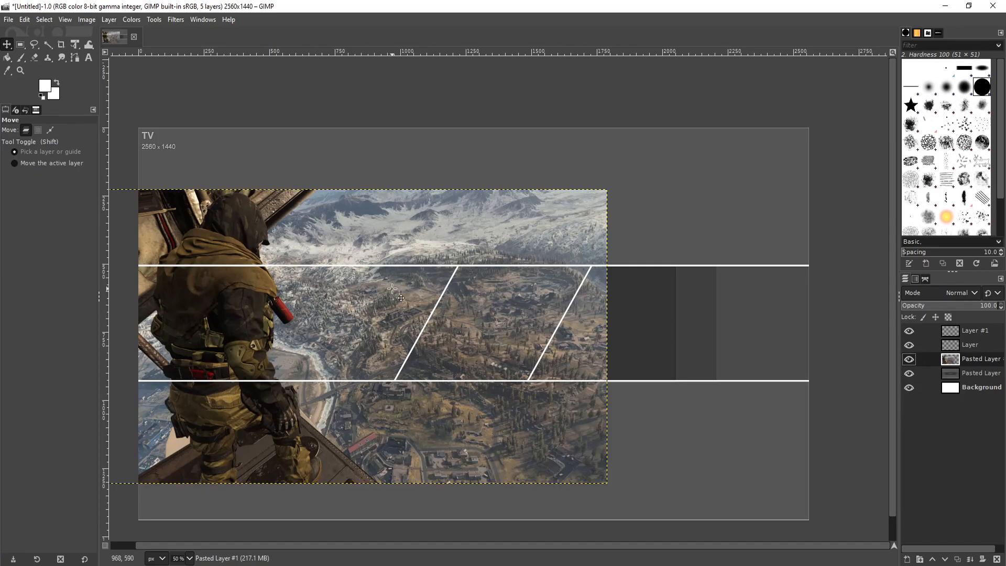
{"action": "left_click_drag", "start_coordinate": [409, 226], "coordinate": [380, 281]}
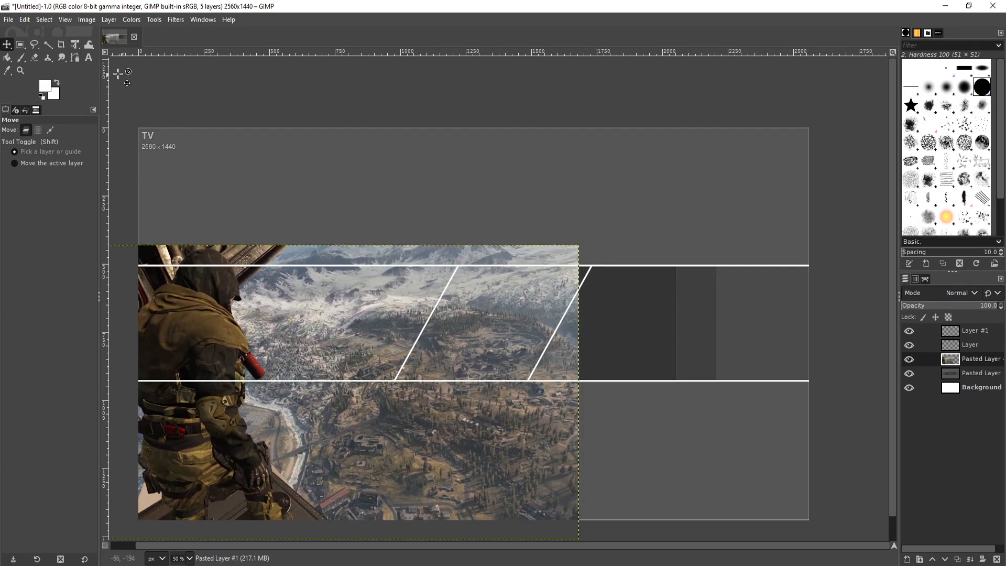
Scale the picture to about 69% with Unified Transform, keeping its proportions, and align its top edge with the band's upper line
{"action": "left_click", "coordinate": [77, 41]}
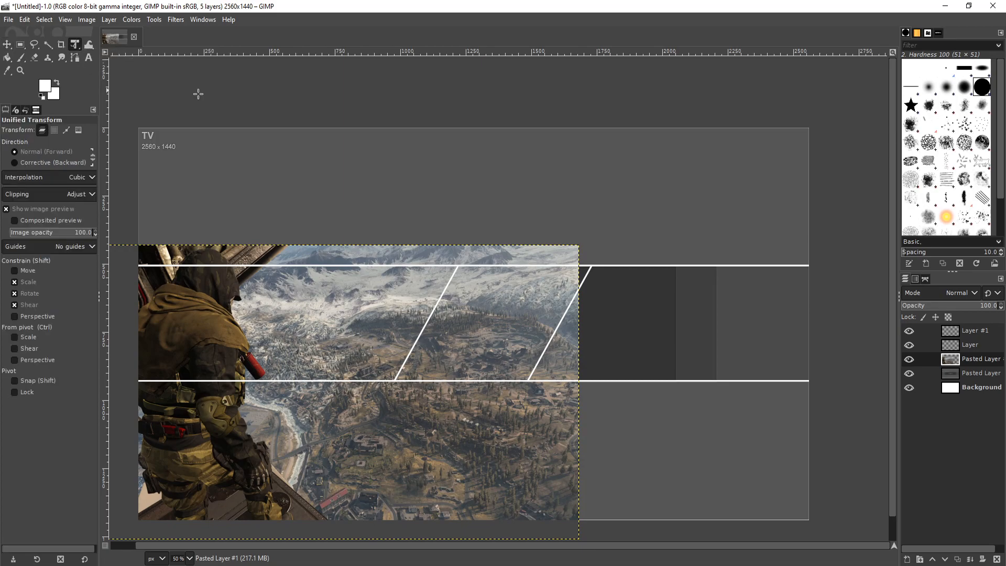
{"action": "left_click", "coordinate": [499, 464]}
{"action": "scroll", "coordinate": [537, 351], "scroll_direction": "down", "scroll_amount": 1}
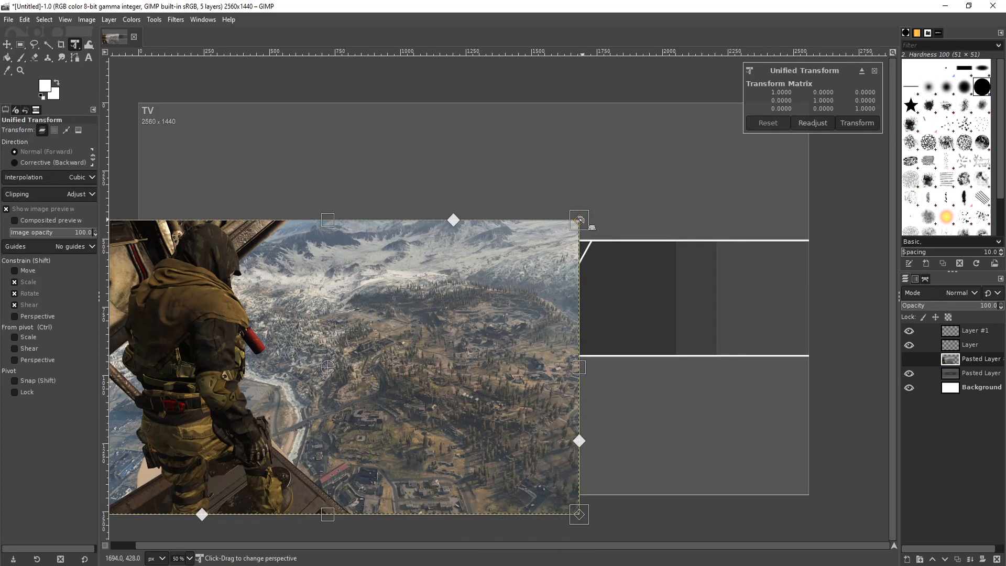
{"action": "left_click_drag", "start_coordinate": [580, 220], "coordinate": [476, 372]}
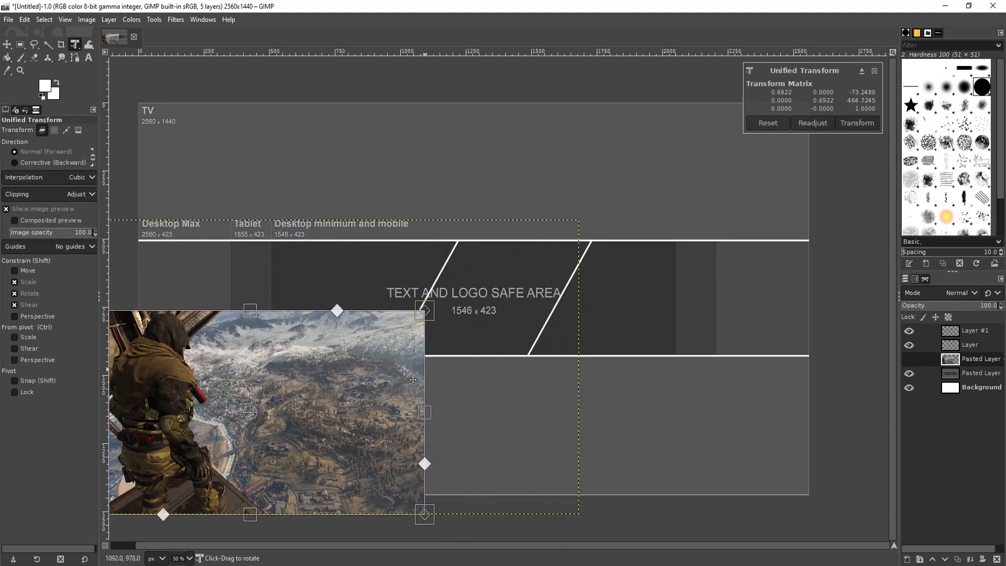
{"action": "left_click_drag", "start_coordinate": [296, 377], "coordinate": [331, 306]}
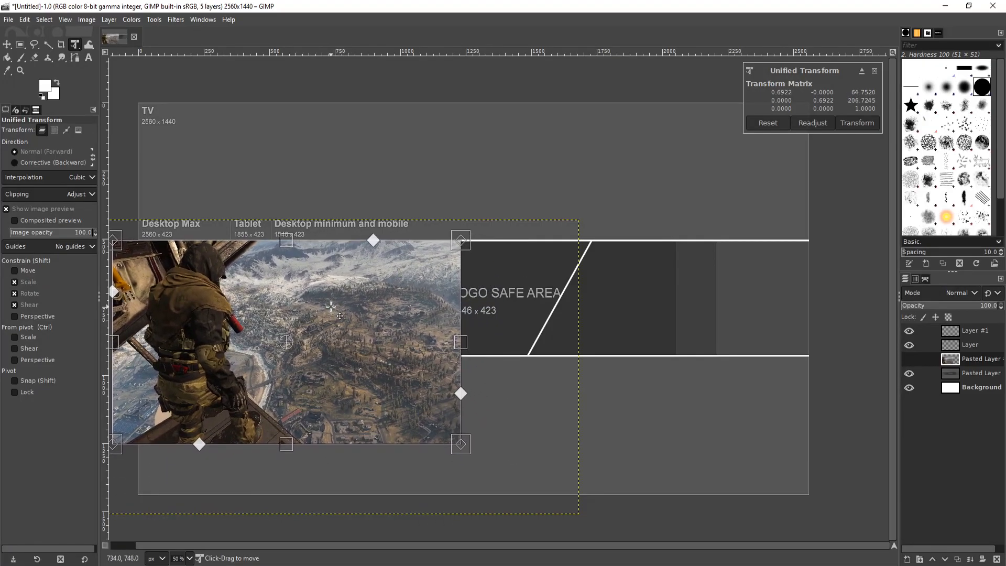
{"action": "left_click", "coordinate": [858, 123]}
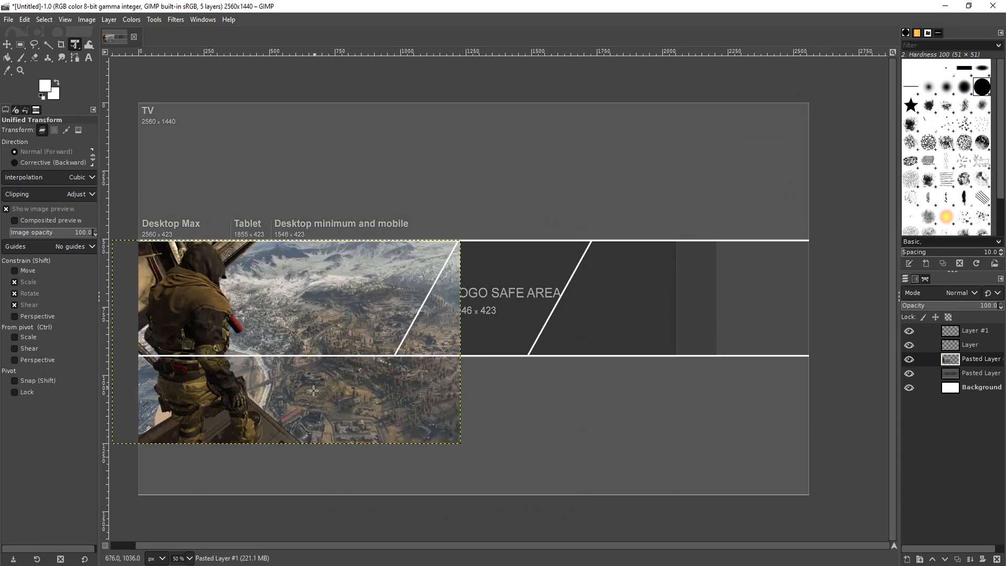
Trim the picture below the lower line and above the upper line using rectangular selections, and clear the selection
{"action": "scroll", "coordinate": [319, 394], "scroll_direction": "up", "scroll_amount": 2, "text": "ctrl"}
{"action": "scroll", "coordinate": [344, 400], "scroll_direction": "down", "scroll_amount": 1, "text": "ctrl"}
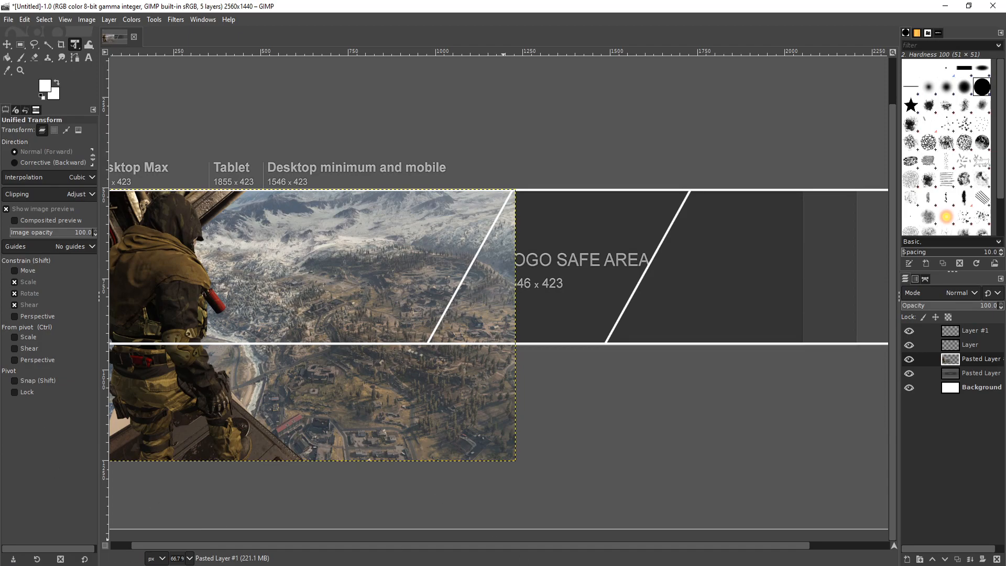
{"action": "left_click_drag", "start_coordinate": [680, 547], "coordinate": [651, 549]}
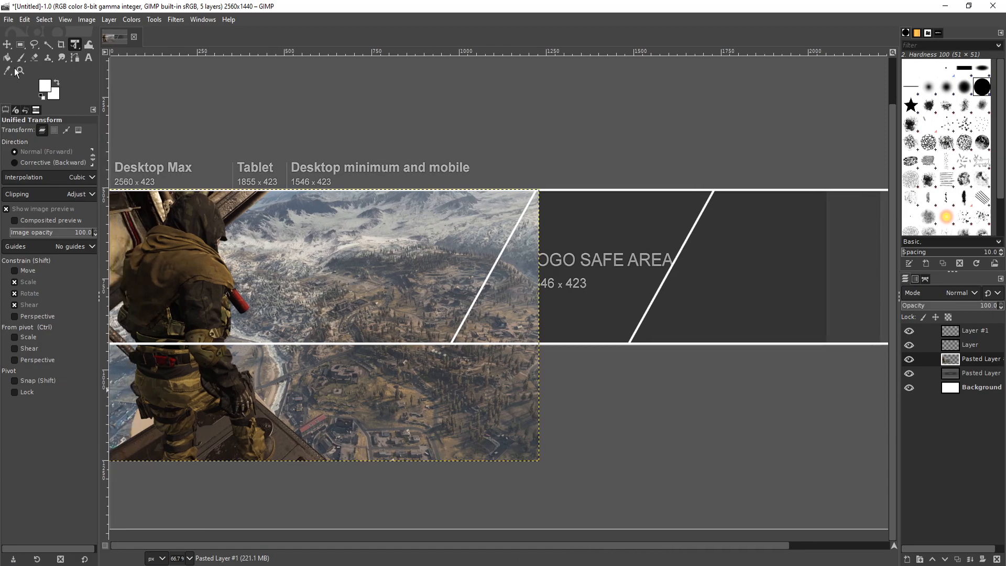
{"action": "left_click", "coordinate": [20, 45]}
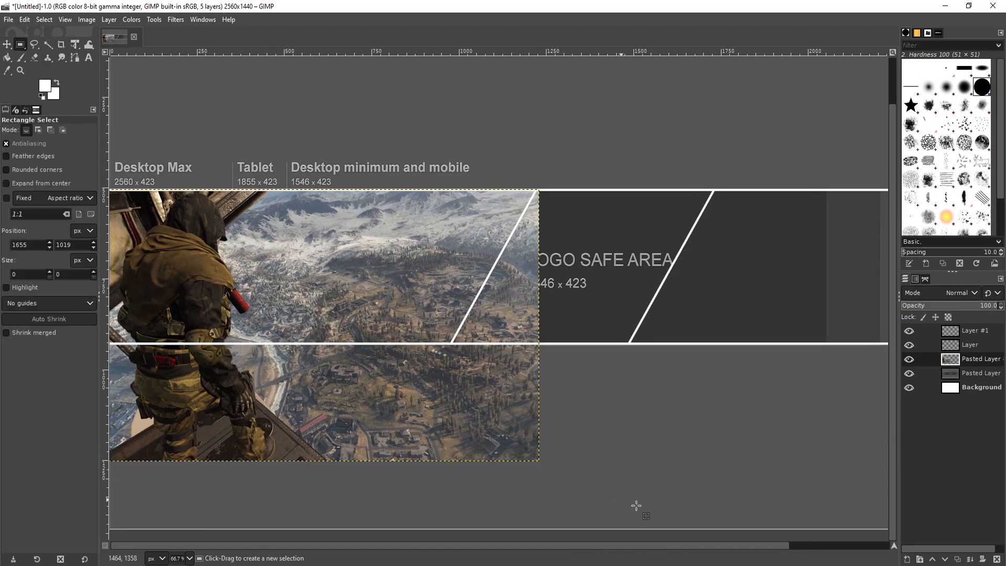
{"action": "left_click_drag", "start_coordinate": [591, 485], "coordinate": [93, 343]}
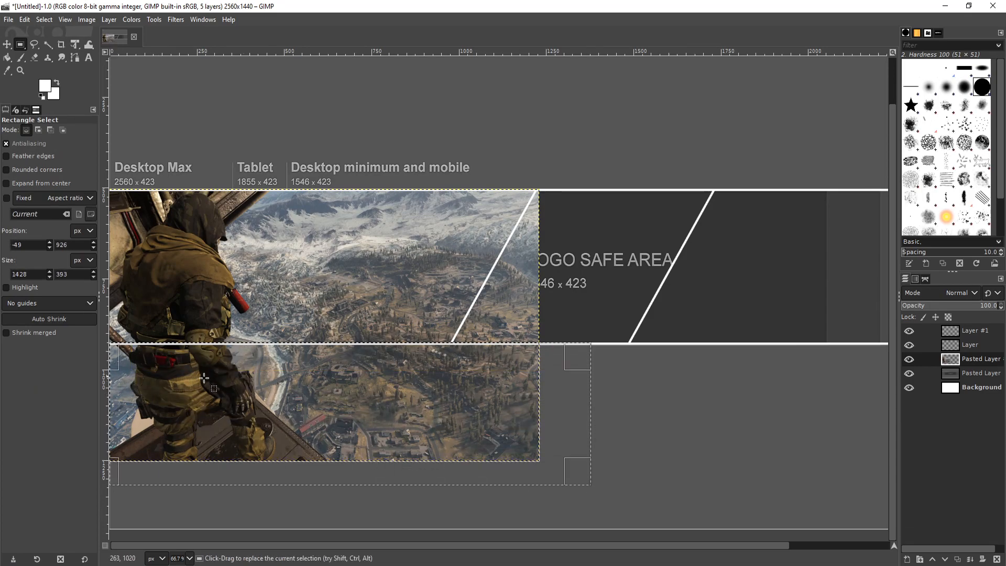
{"action": "key", "text": "Delete"}
{"action": "left_click_drag", "start_coordinate": [612, 93], "coordinate": [103, 190]}
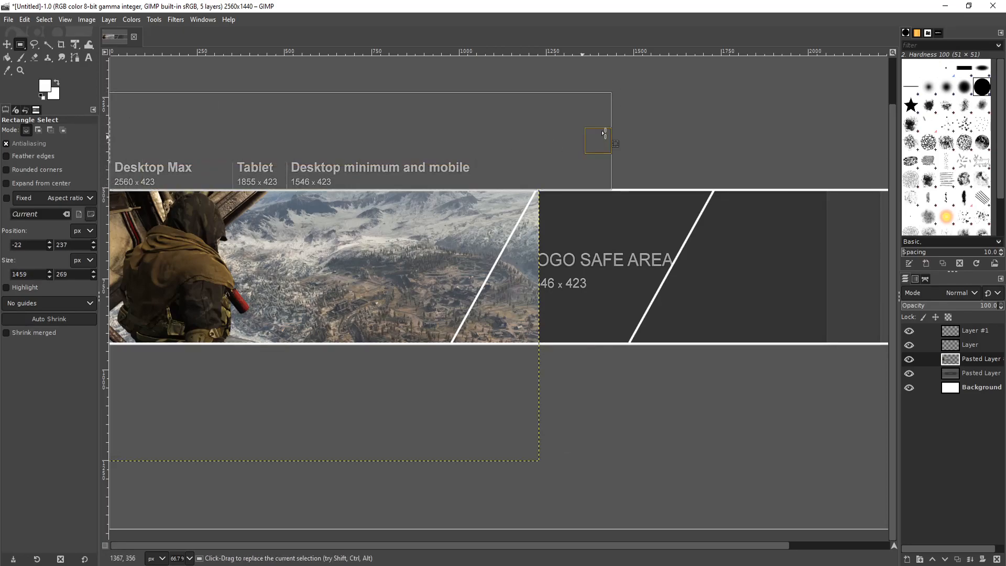
{"action": "left_click", "coordinate": [709, 118]}
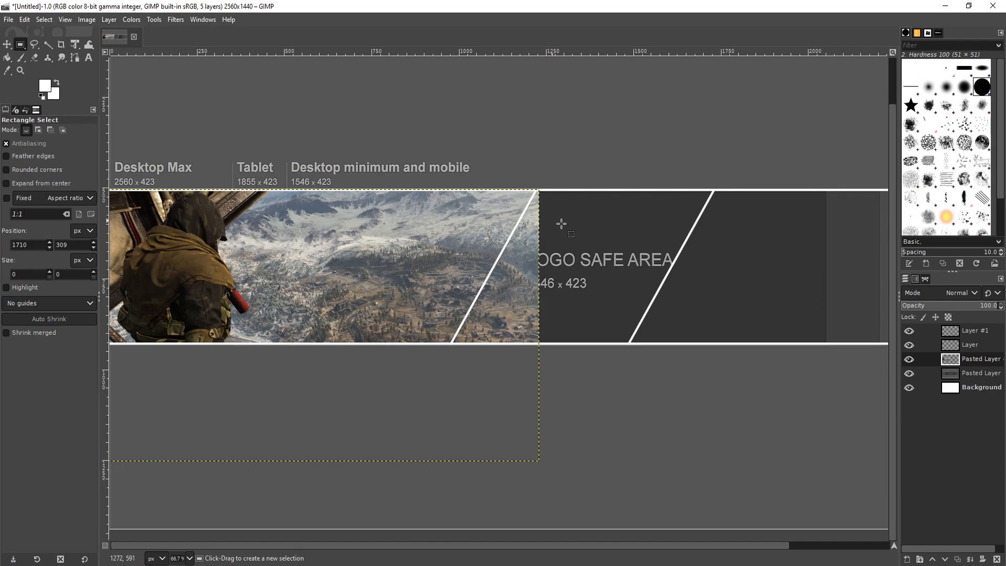
Roughly erase the mountain picture beyond the right side of the first diagonal line with the Eraser at brush size 101
{"action": "scroll", "coordinate": [561, 224], "scroll_direction": "up", "scroll_amount": 2}
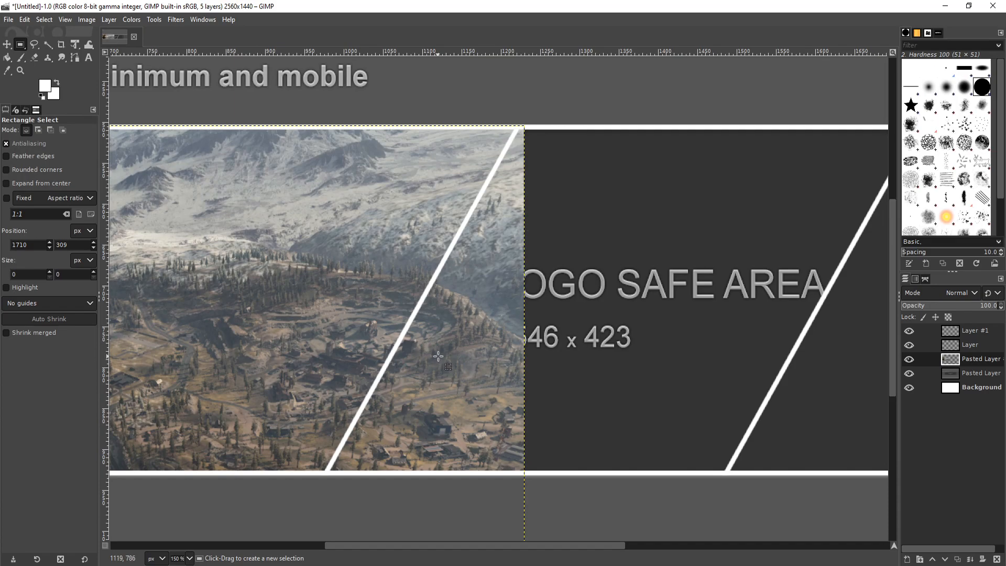
{"action": "left_click", "coordinate": [35, 57]}
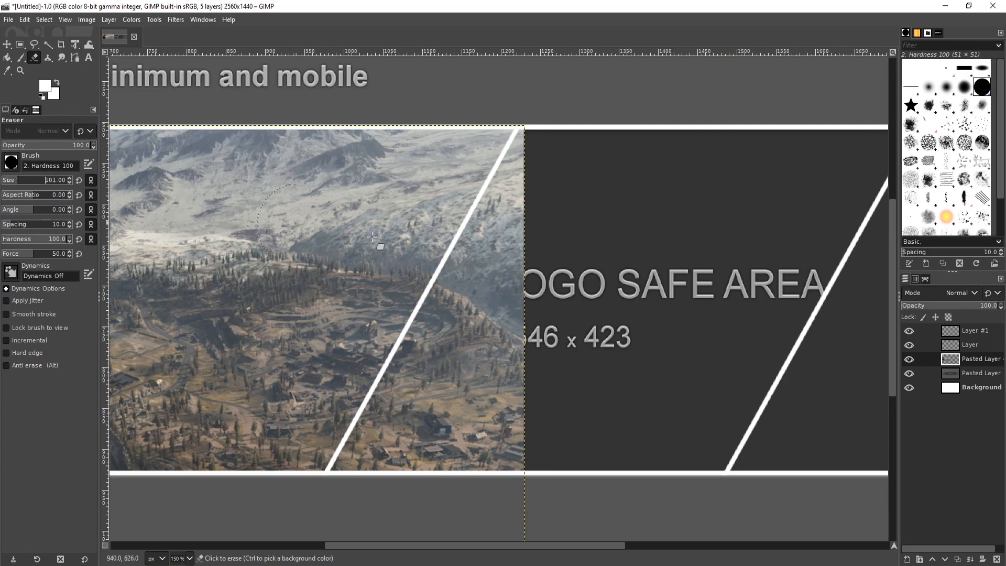
{"action": "left_click", "coordinate": [546, 159]}
{"action": "mouse_move", "coordinate": [547, 159]}
{"action": "left_mouse_down"}
{"action": "mouse_move", "coordinate": [516, 216]}
{"action": "mouse_move", "coordinate": [496, 466]}
{"action": "mouse_move", "coordinate": [496, 372]}
{"action": "mouse_move", "coordinate": [431, 473]}
{"action": "mouse_move", "coordinate": [460, 393]}
{"action": "mouse_move", "coordinate": [382, 494]}
{"action": "mouse_move", "coordinate": [498, 265]}
{"action": "left_mouse_up"}
{"action": "scroll", "coordinate": [441, 396], "scroll_direction": "up", "scroll_amount": 1, "text": "ctrl"}
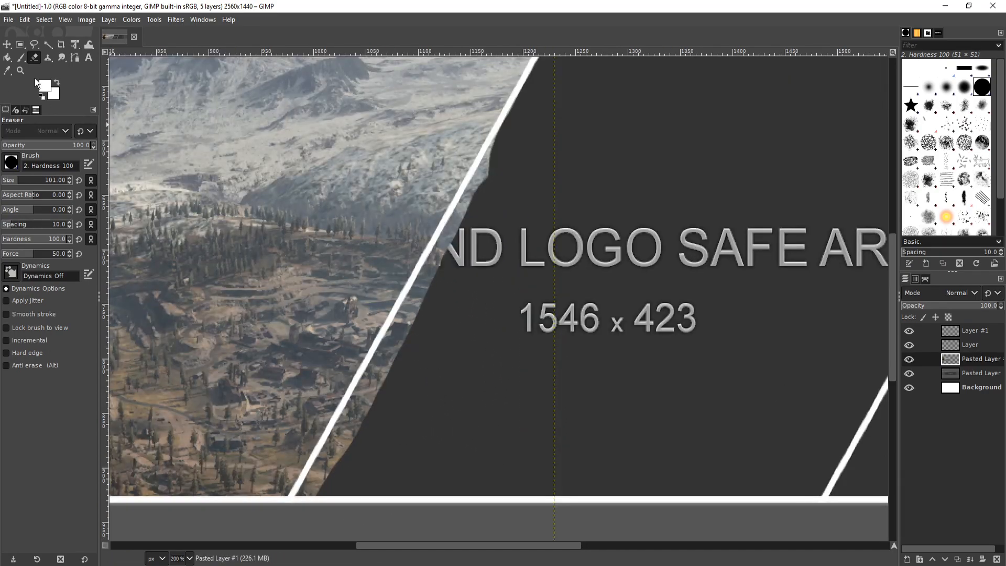
Set the eraser size to 42 and erase the picture remnants along the right edge of the first diagonal line
{"action": "left_click", "coordinate": [13, 180]}
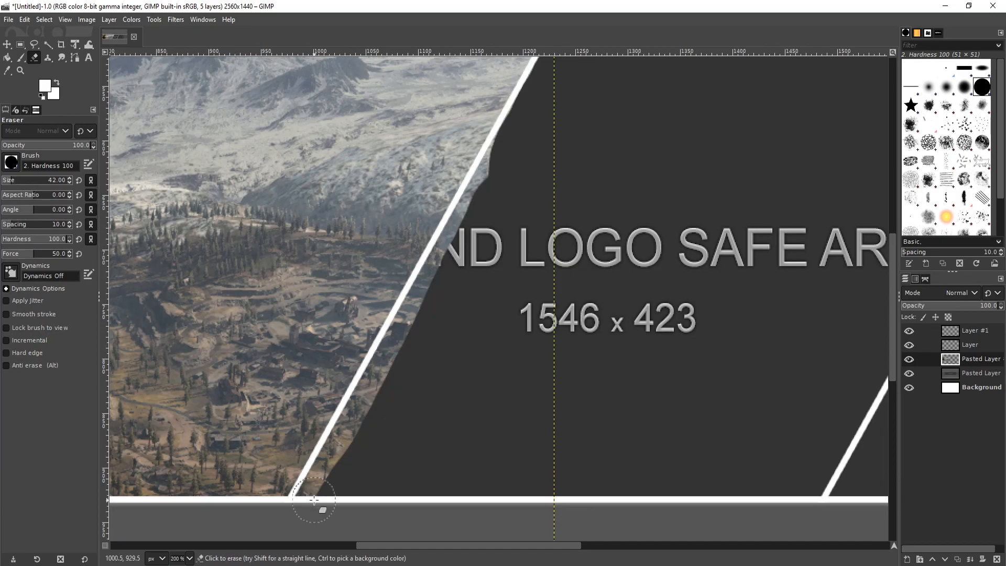
{"action": "left_click_drag", "start_coordinate": [324, 485], "coordinate": [426, 299]}
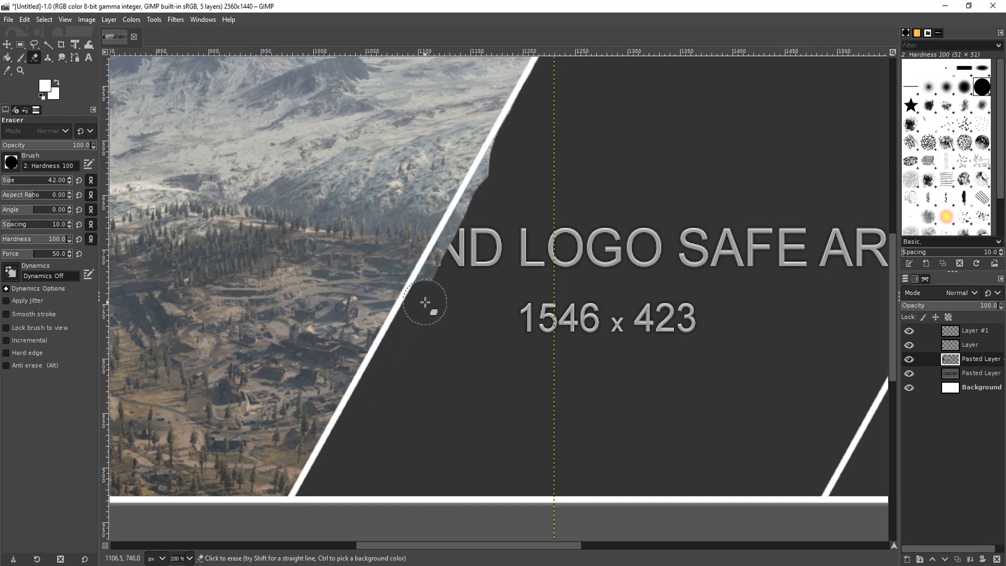
{"action": "scroll", "coordinate": [508, 265], "scroll_direction": "up", "scroll_amount": 6}
{"action": "scroll", "coordinate": [560, 340], "scroll_direction": "down", "scroll_amount": 2}
{"action": "scroll", "coordinate": [560, 339], "scroll_direction": "down", "scroll_amount": 4}
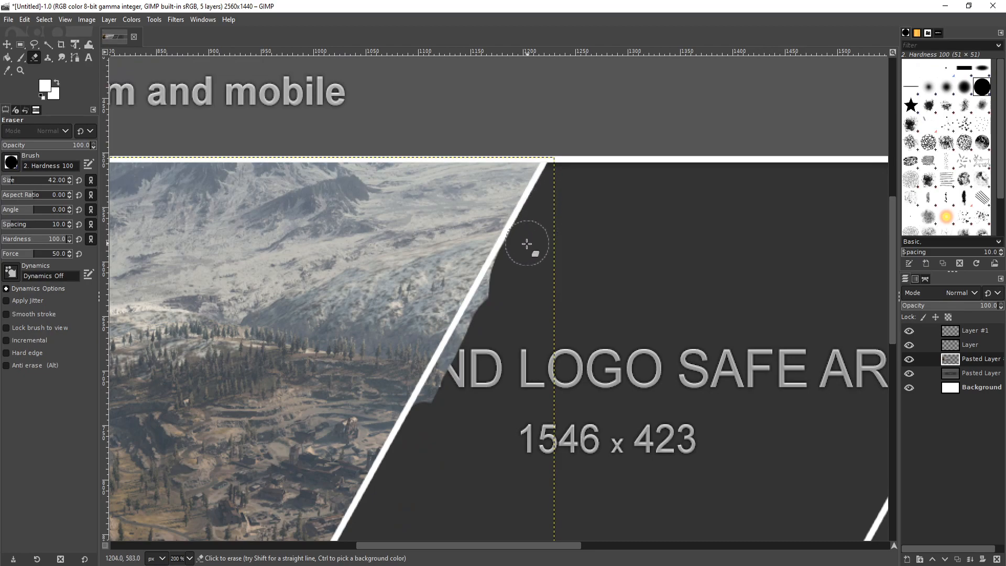
{"action": "mouse_move", "coordinate": [503, 292]}
{"action": "left_mouse_down"}
{"action": "mouse_move", "coordinate": [487, 315]}
{"action": "mouse_move", "coordinate": [500, 286]}
{"action": "mouse_move", "coordinate": [434, 417]}
{"action": "left_mouse_up"}
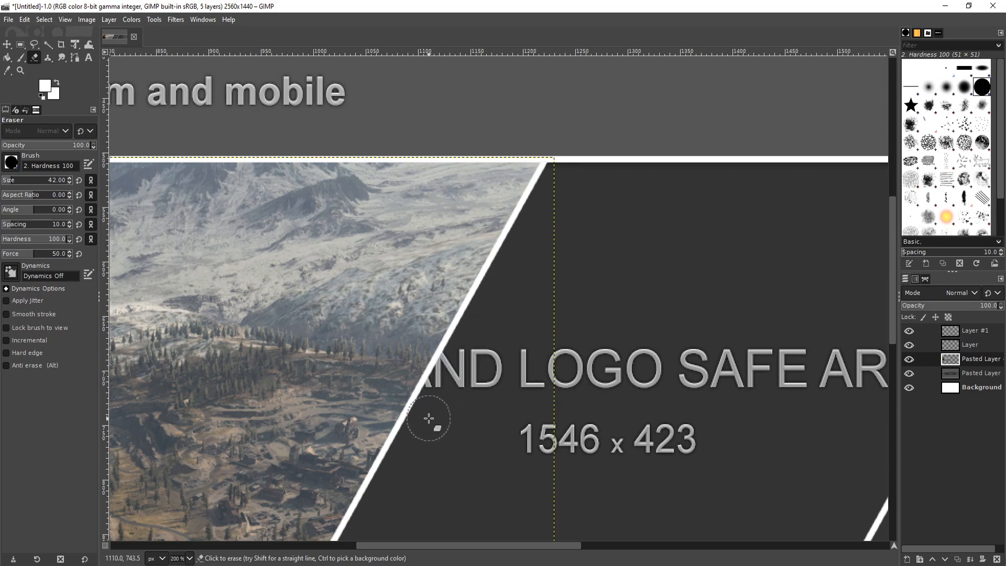
{"action": "scroll", "coordinate": [554, 414], "scroll_direction": "down", "scroll_amount": 5}
{"action": "scroll", "coordinate": [553, 414], "scroll_direction": "down", "scroll_amount": 3}
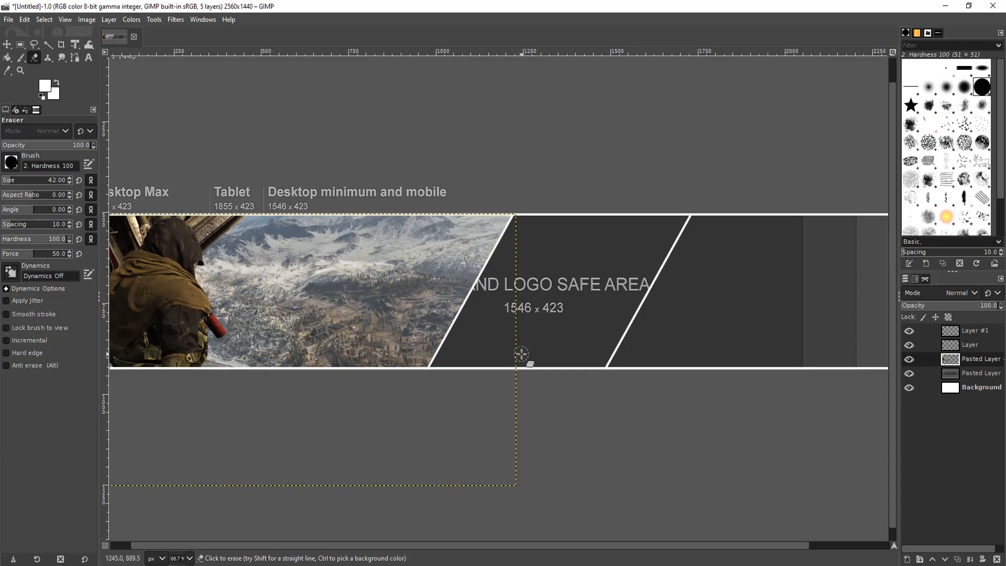
Copy the picture 3.jpg from the images folder on the Desktop and paste it into the GIMP template
{"action": "left_click", "coordinate": [304, 565]}
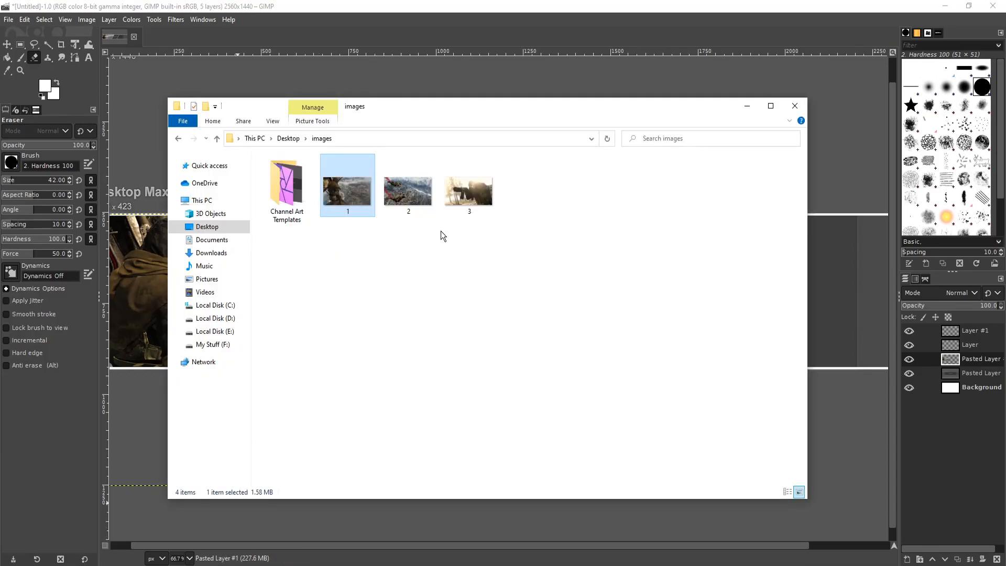
{"action": "left_click", "coordinate": [444, 253]}
{"action": "double_click", "coordinate": [486, 198]}
{"action": "right_click", "coordinate": [463, 285]}
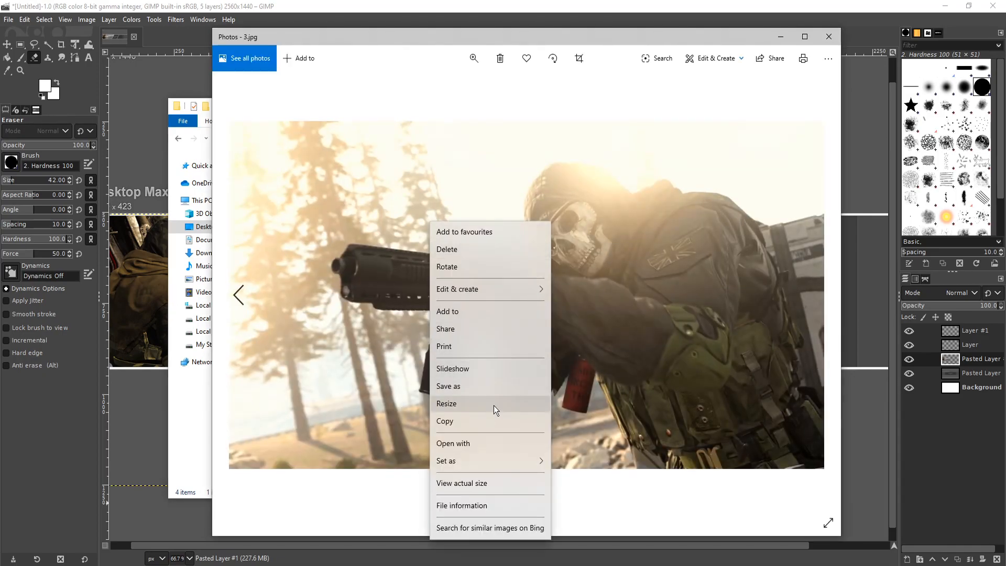
{"action": "left_click", "coordinate": [474, 425]}
{"action": "left_click", "coordinate": [648, 5]}
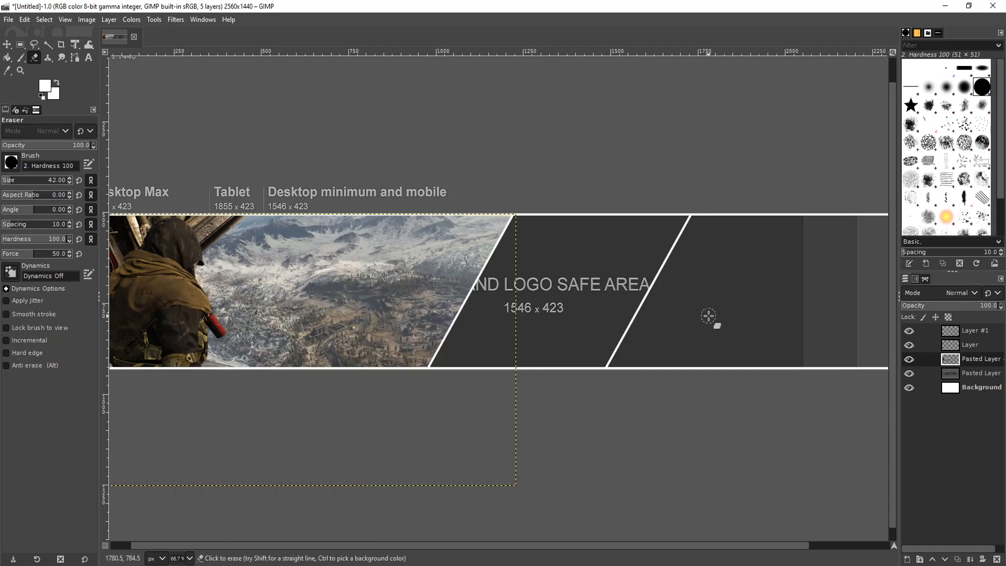
{"action": "key", "text": "ctrl+v"}
{"action": "scroll", "coordinate": [333, 180], "scroll_direction": "down", "scroll_amount": 1}
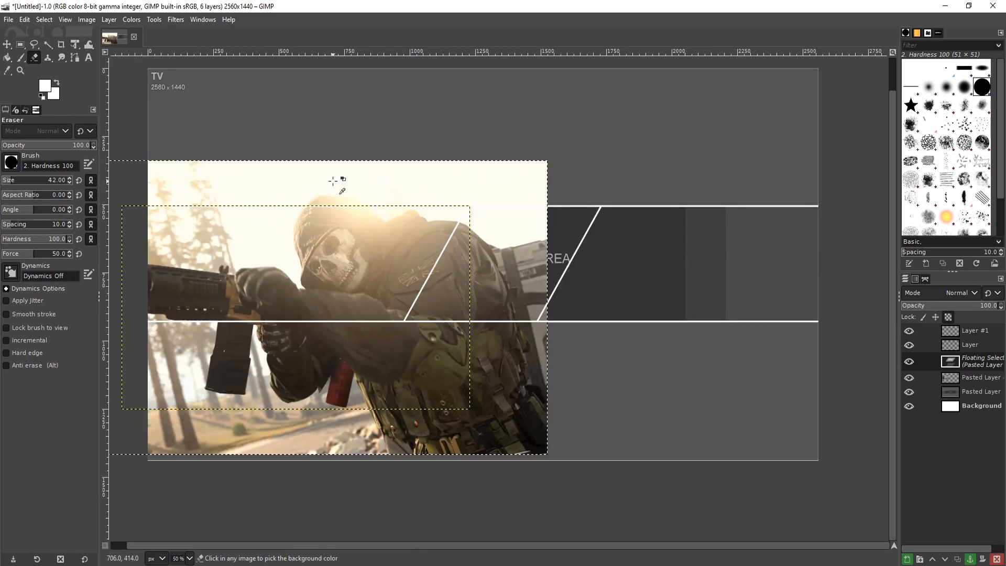
Move the pasted skull-mask soldier picture over the right part of the band and turn the floating selection into a new layer
{"action": "left_click", "coordinate": [4, 45]}
{"action": "left_click_drag", "start_coordinate": [524, 351], "coordinate": [829, 355]}
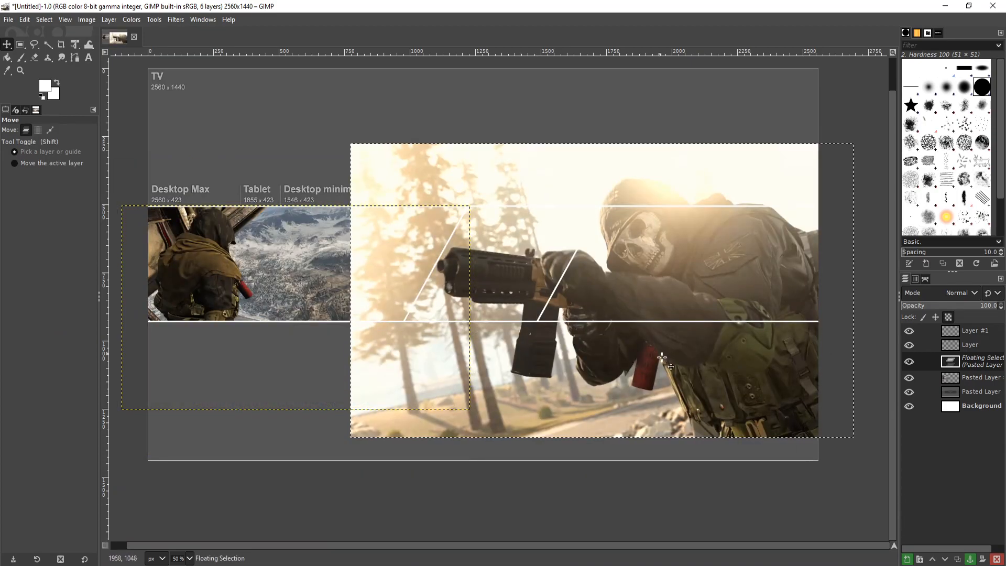
{"action": "left_click_drag", "start_coordinate": [756, 403], "coordinate": [754, 407]}
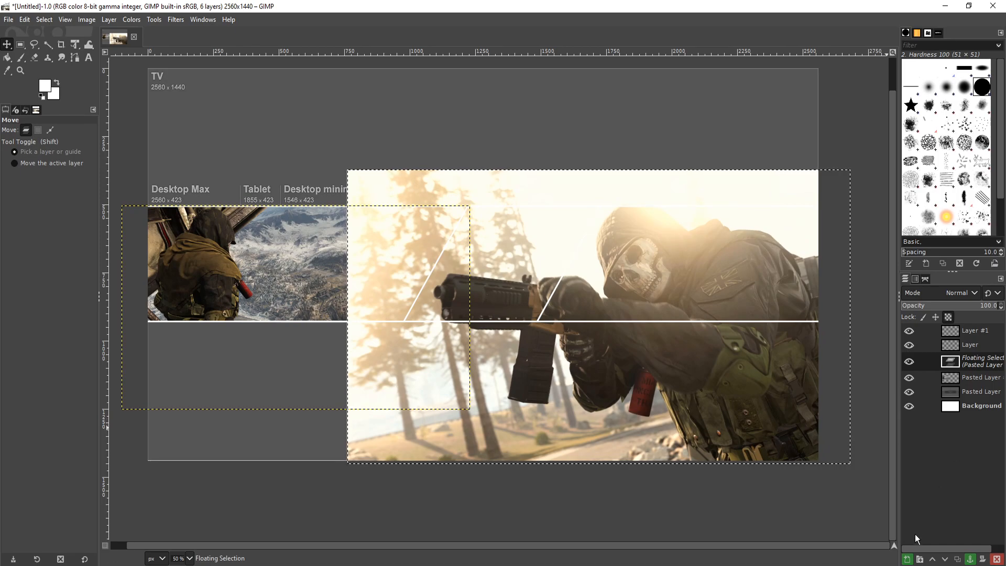
{"action": "left_click", "coordinate": [907, 560]}
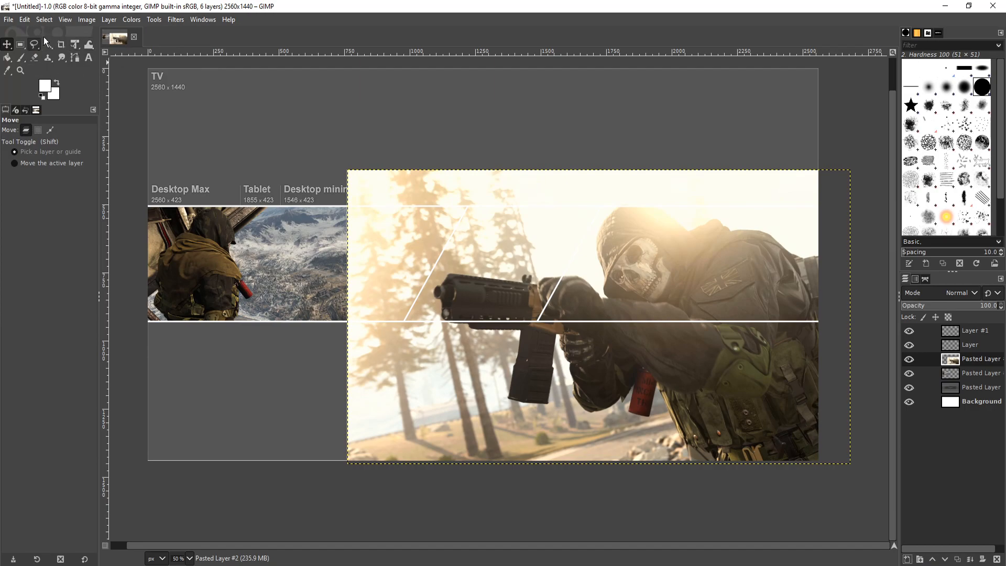
Scale the skull-mask picture to about 68% with Unified Transform, keeping its proportions, and move it about 27 px right and 32 px down
{"action": "left_click", "coordinate": [74, 46]}
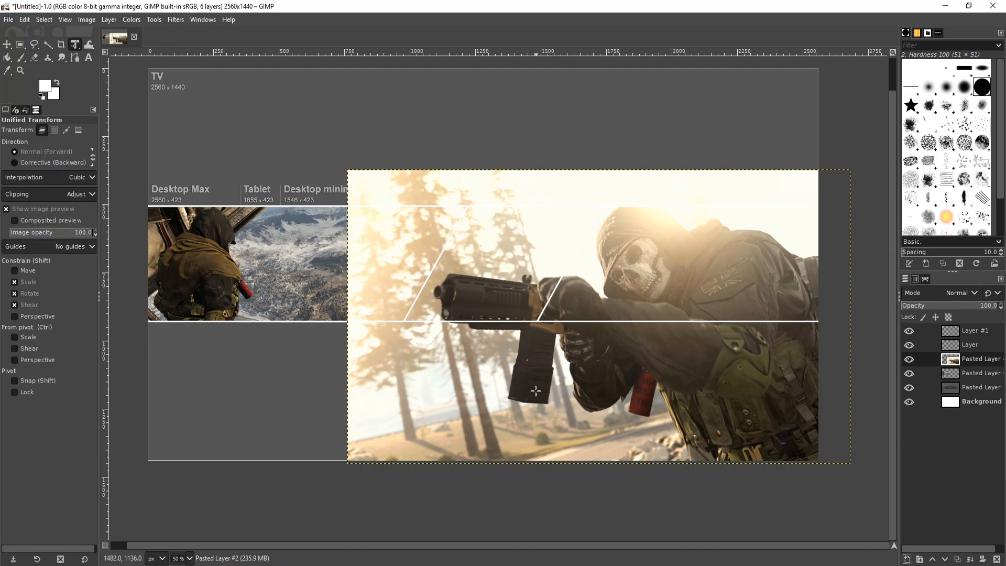
{"action": "left_click", "coordinate": [487, 389]}
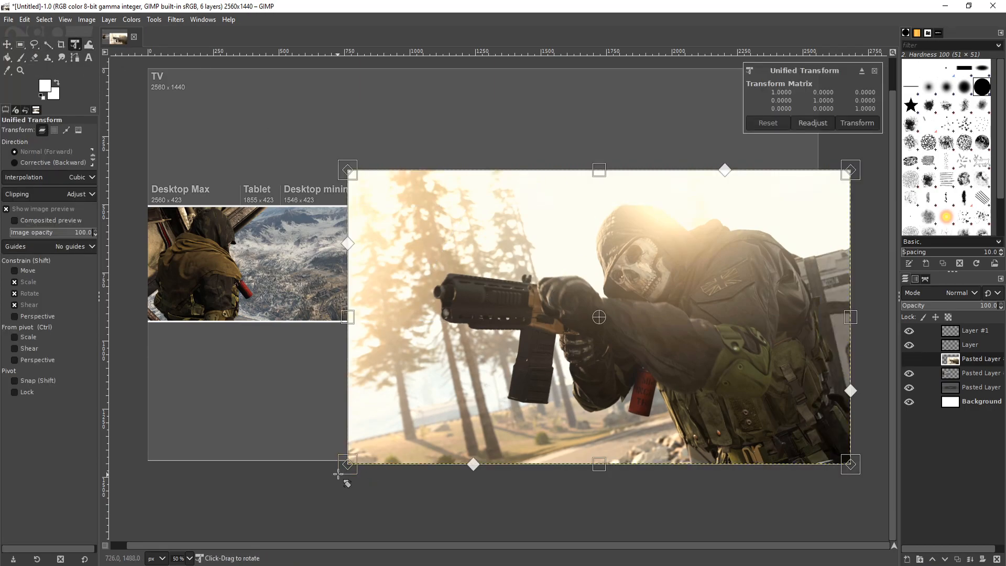
{"action": "left_click_drag", "start_coordinate": [341, 472], "coordinate": [575, 508]}
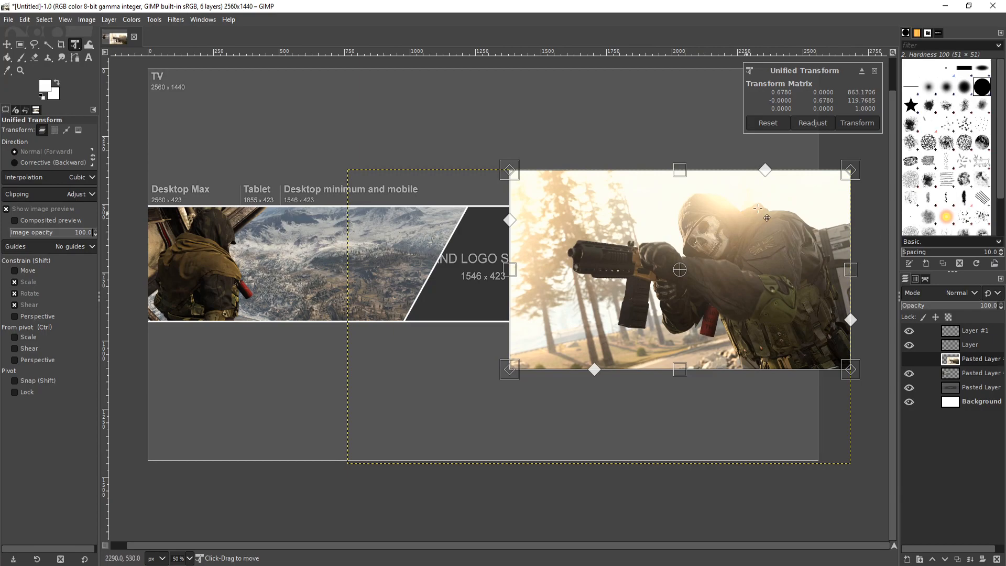
{"action": "left_click", "coordinate": [849, 124]}
{"action": "scroll", "coordinate": [774, 264], "scroll_direction": "up", "scroll_amount": 1}
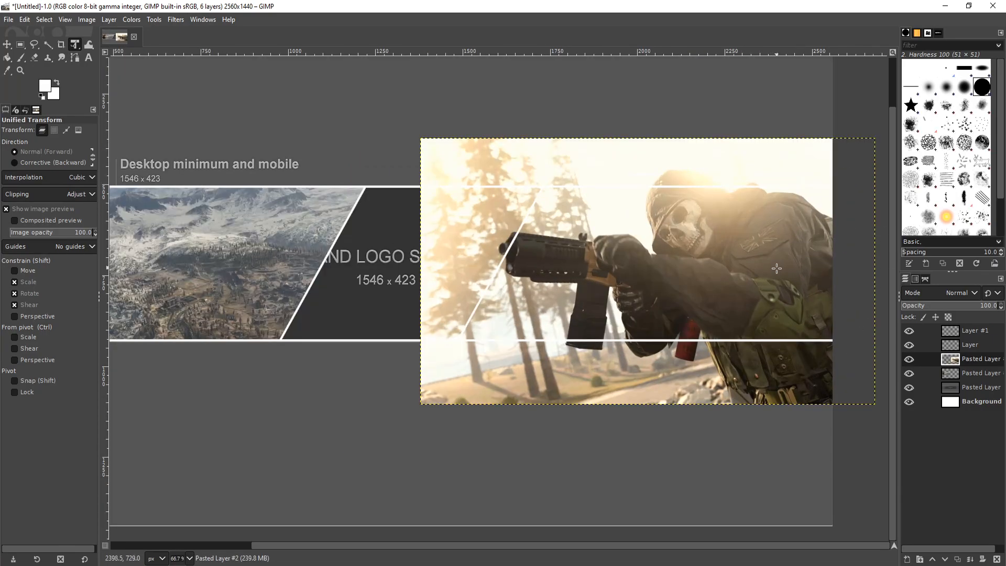
{"action": "scroll", "coordinate": [779, 274], "scroll_direction": "up", "scroll_amount": 1}
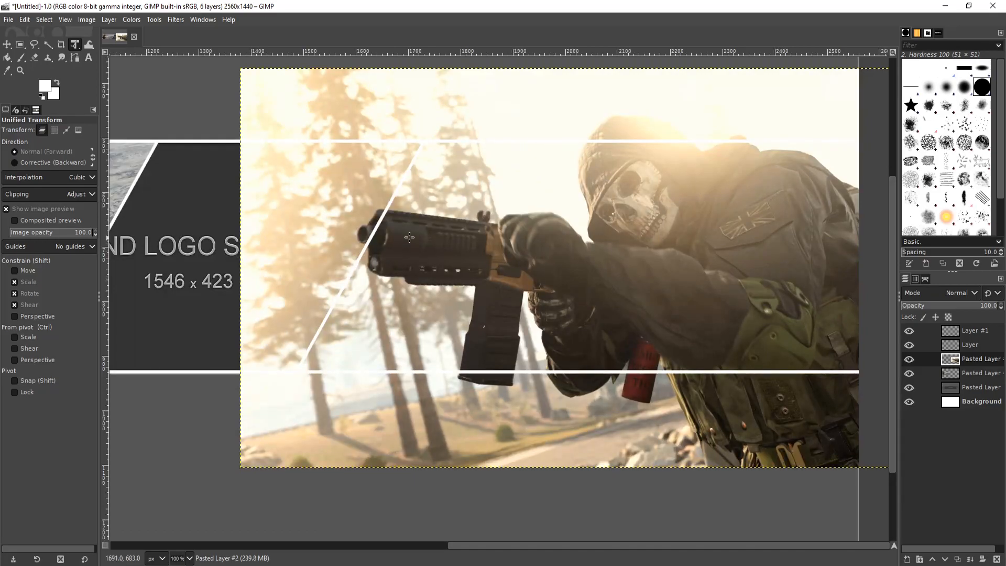
{"action": "left_click", "coordinate": [7, 44]}
{"action": "left_click_drag", "start_coordinate": [682, 252], "coordinate": [696, 269]}
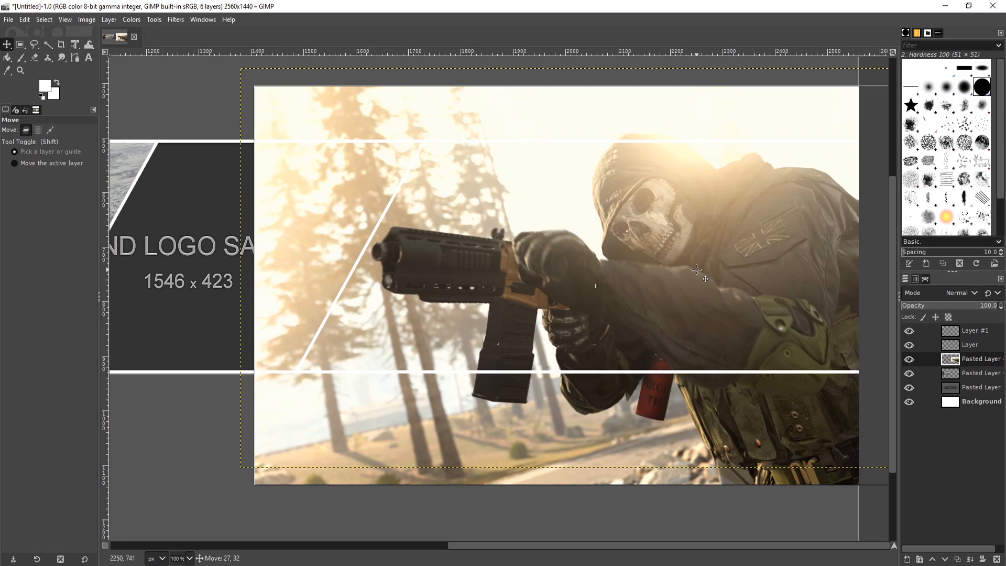
Trim the skull-mask picture below the lower line and above the upper line using rectangular selections, and clear the selection
{"action": "left_click", "coordinate": [21, 45]}
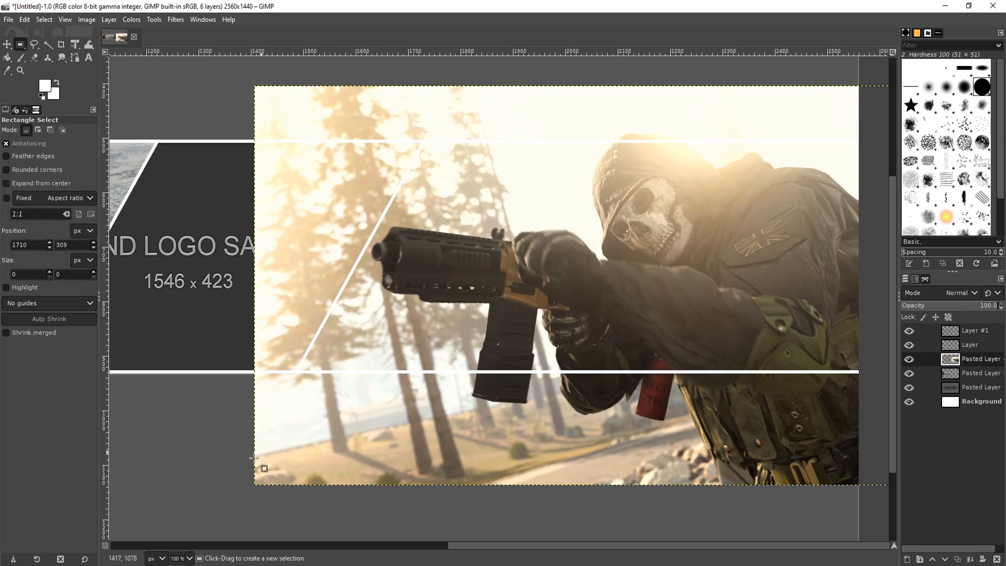
{"action": "left_click_drag", "start_coordinate": [239, 520], "coordinate": [904, 371]}
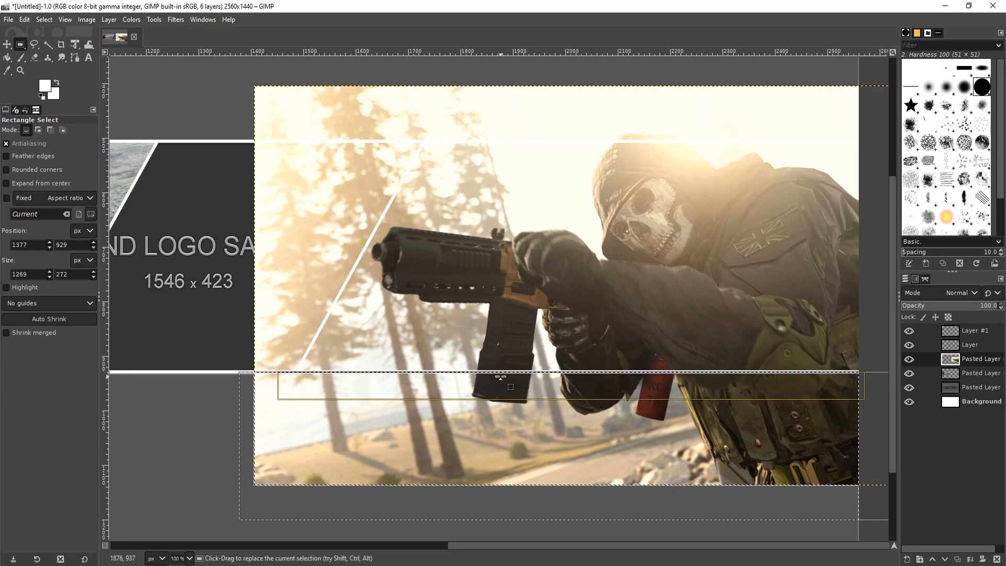
{"action": "key", "text": "Delete"}
{"action": "scroll", "coordinate": [356, 217], "scroll_direction": "up", "scroll_amount": 5}
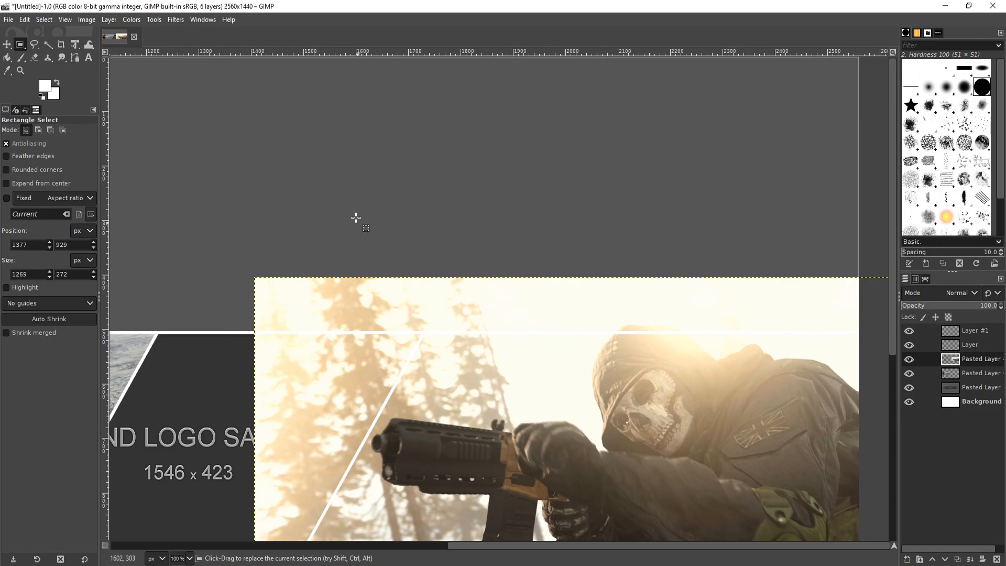
{"action": "left_click_drag", "start_coordinate": [225, 160], "coordinate": [814, 346]}
{"action": "left_click_drag", "start_coordinate": [903, 328], "coordinate": [908, 334]}
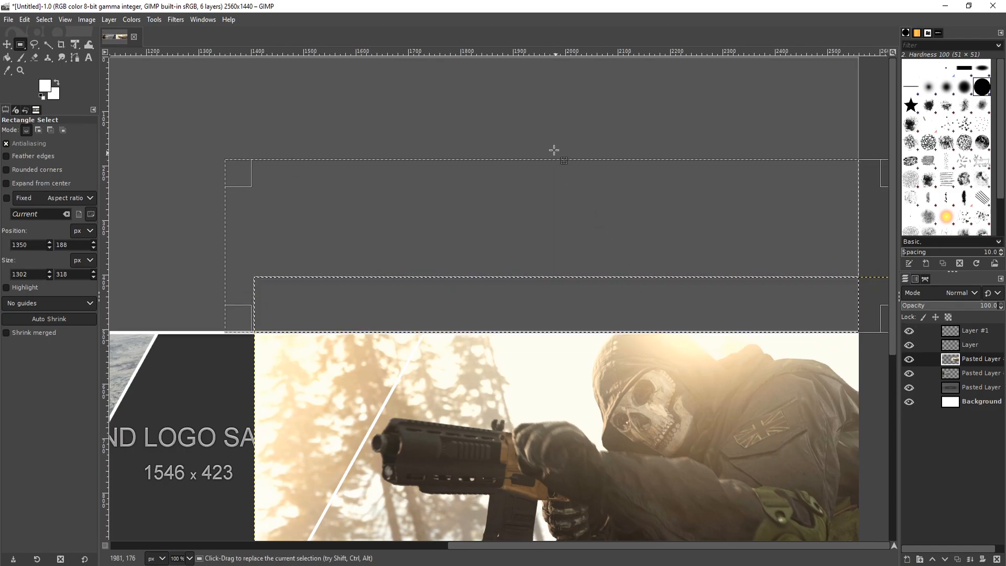
{"action": "left_click", "coordinate": [548, 132]}
Remove the picture's left strip up to the foot of the second diagonal line with a 117 × 501 px rectangular selection, and deselect
{"action": "scroll", "coordinate": [498, 246], "scroll_direction": "down", "scroll_amount": 5}
{"action": "scroll", "coordinate": [367, 270], "scroll_direction": "up", "scroll_amount": 2}
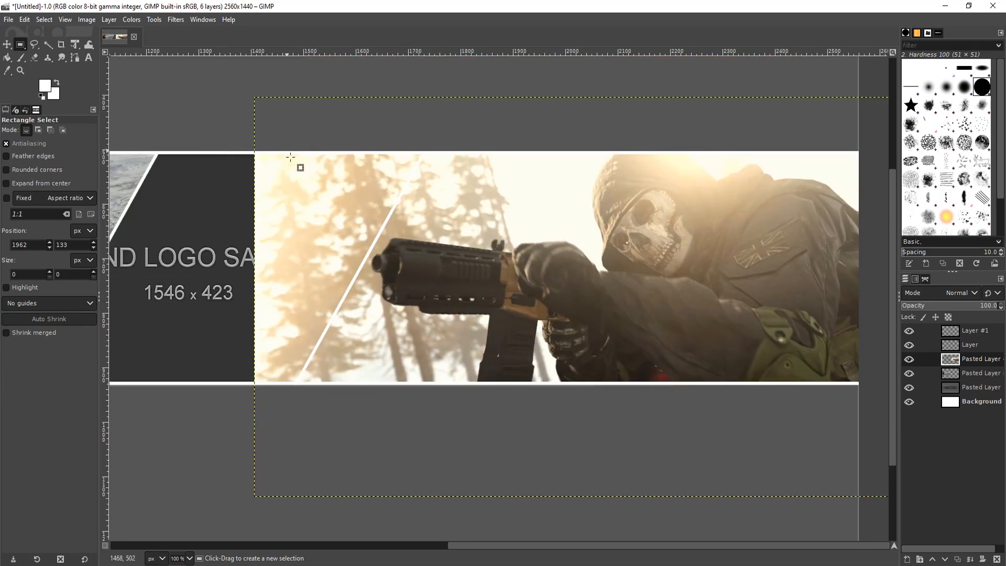
{"action": "scroll", "coordinate": [208, 203], "scroll_direction": "up", "scroll_amount": 1}
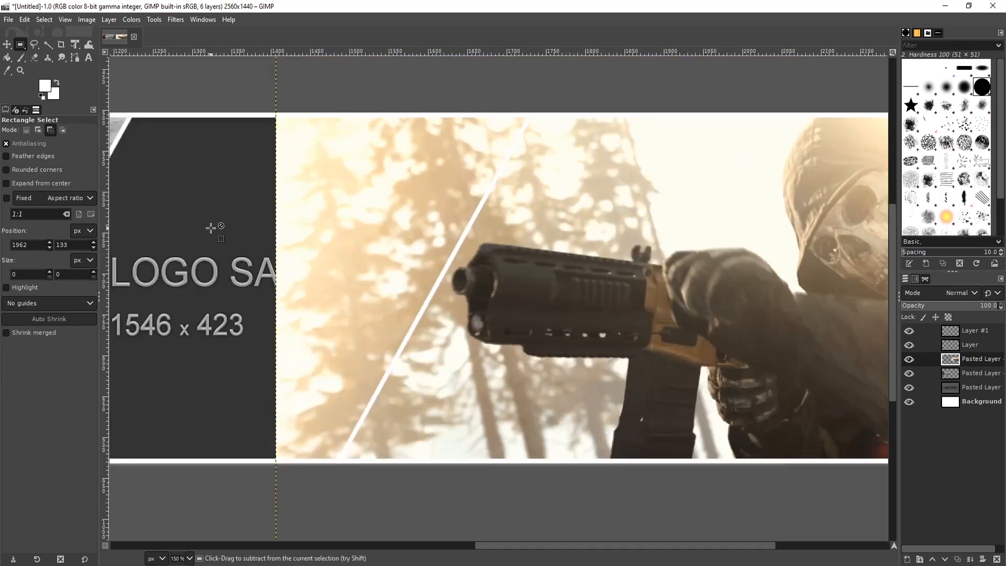
{"action": "left_click_drag", "start_coordinate": [249, 70], "coordinate": [341, 480]}
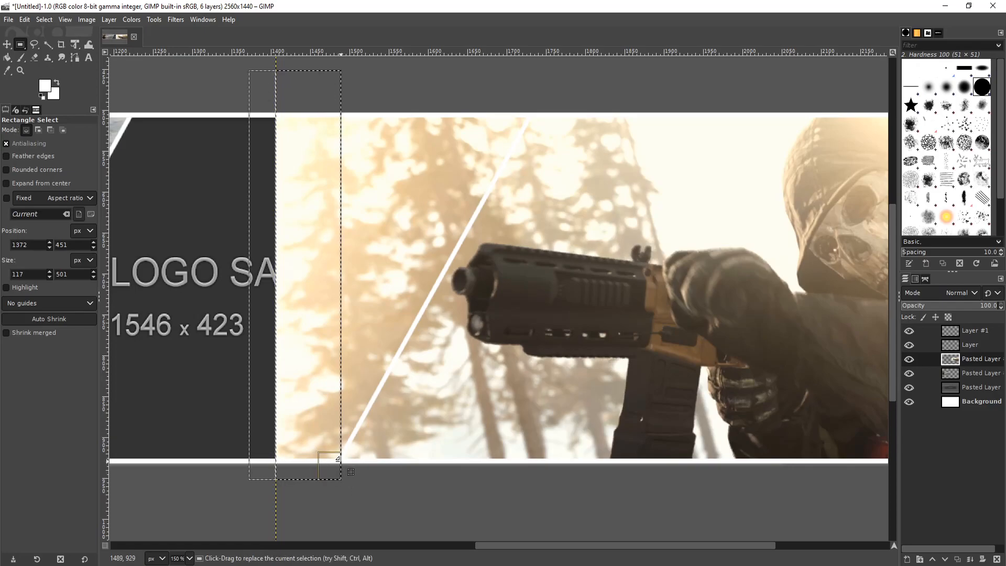
{"action": "left_click", "coordinate": [403, 493]}
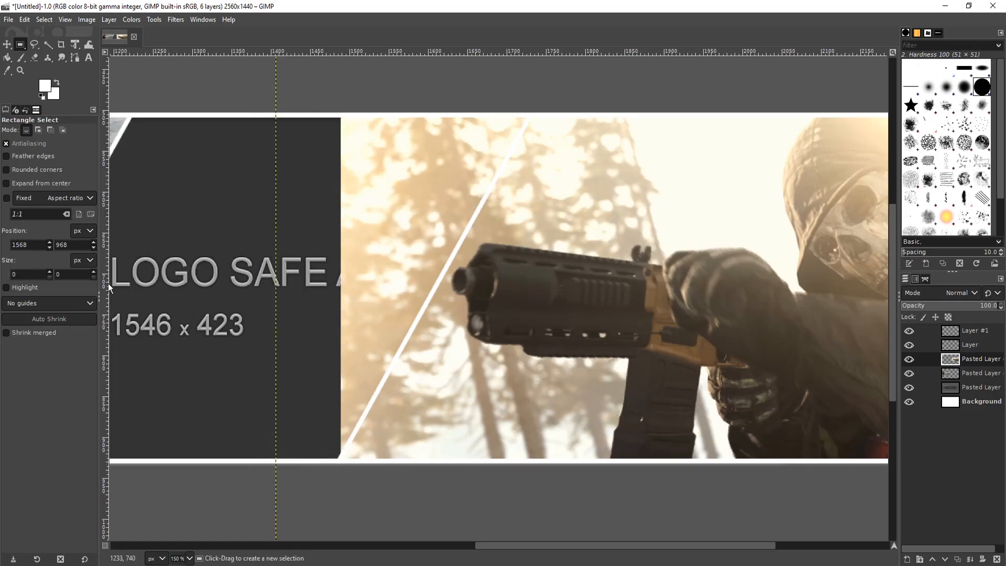
Erase most of the skull-mask picture left of the second diagonal line with the Eraser, refining the upper part at brush size 23
{"action": "left_click", "coordinate": [35, 59]}
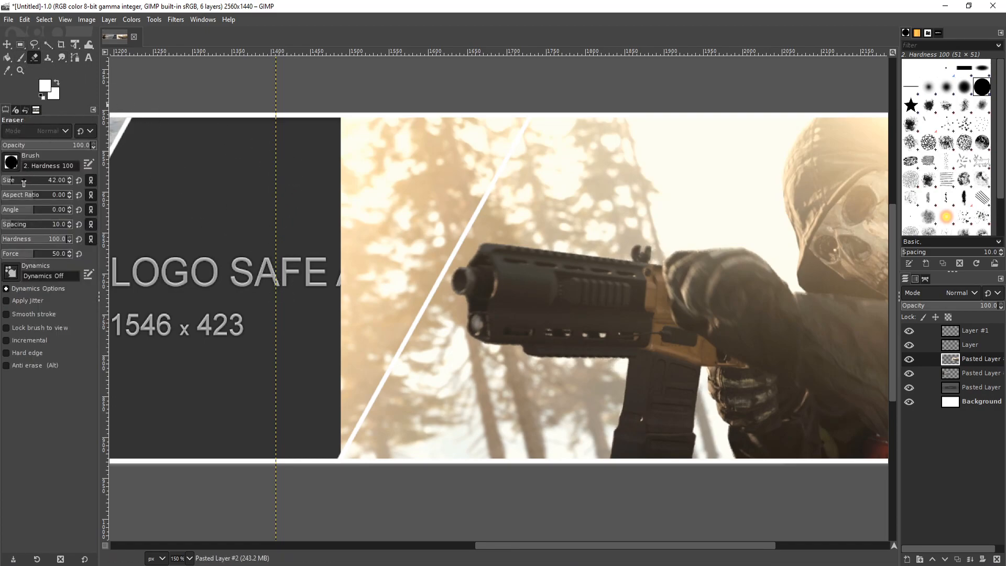
{"action": "mouse_move", "coordinate": [357, 152]}
{"action": "left_mouse_down"}
{"action": "mouse_move", "coordinate": [400, 138]}
{"action": "mouse_move", "coordinate": [353, 227]}
{"action": "mouse_move", "coordinate": [440, 140]}
{"action": "mouse_move", "coordinate": [382, 206]}
{"action": "mouse_move", "coordinate": [339, 315]}
{"action": "mouse_move", "coordinate": [290, 400]}
{"action": "mouse_move", "coordinate": [220, 272]}
{"action": "left_mouse_up"}
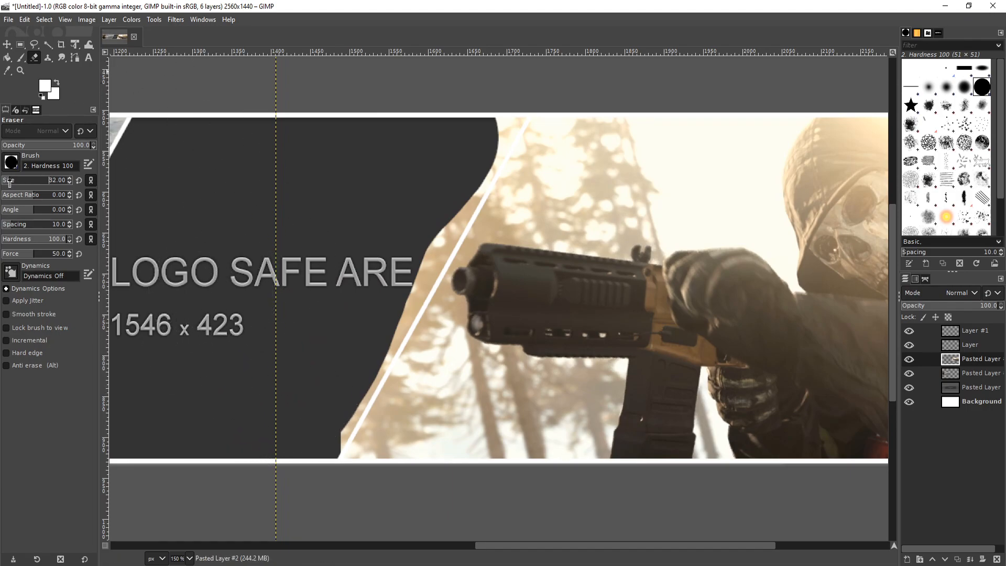
{"action": "scroll", "coordinate": [460, 153], "scroll_direction": "up", "scroll_amount": 2, "text": "ctrl"}
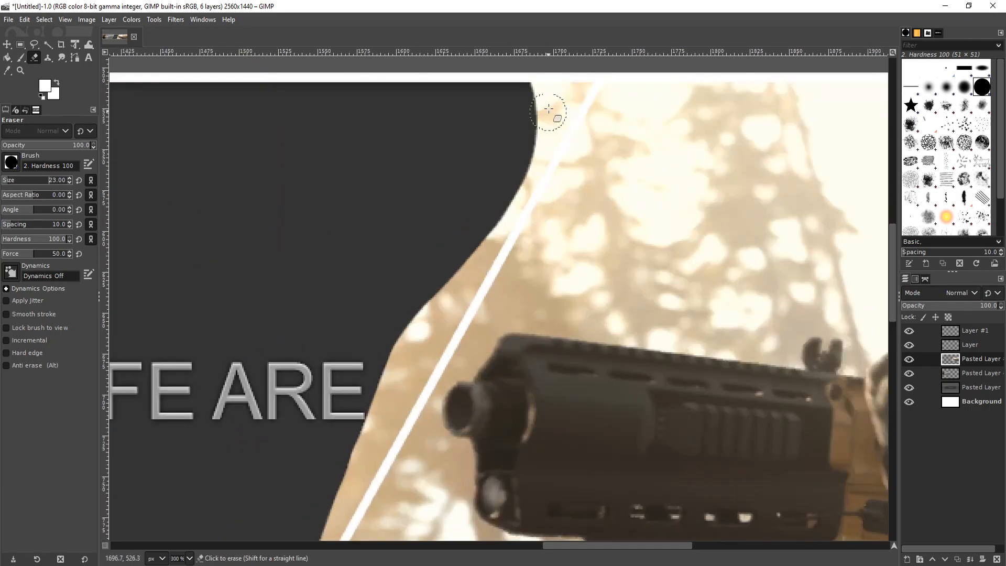
{"action": "mouse_move", "coordinate": [534, 82]}
{"action": "left_mouse_down"}
{"action": "mouse_move", "coordinate": [568, 86]}
{"action": "mouse_move", "coordinate": [362, 435]}
{"action": "left_mouse_up"}
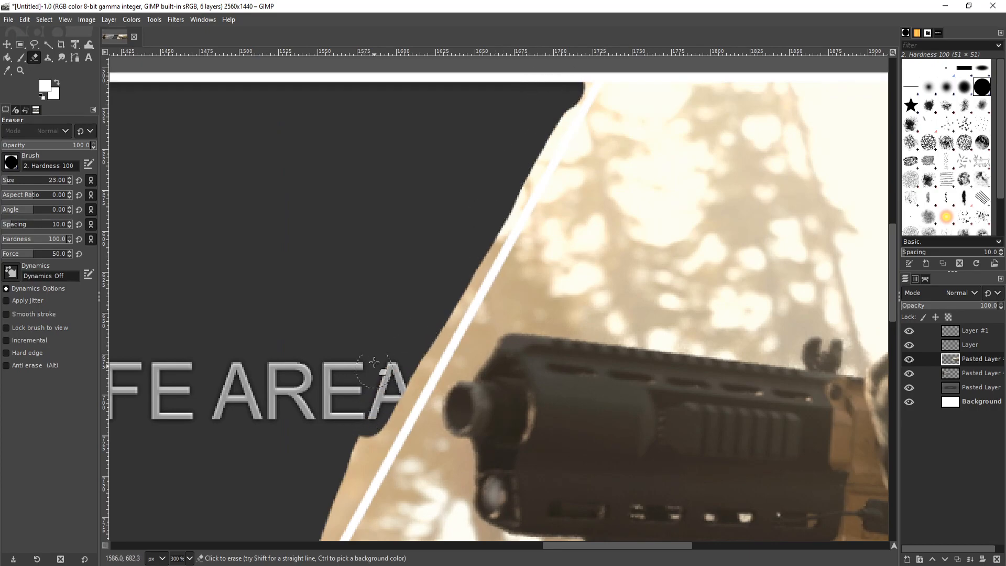
Erase the leftover picture strip along the lower half of the second diagonal line with the size 23 Eraser
{"action": "scroll", "coordinate": [304, 254], "scroll_direction": "down", "scroll_amount": 5}
{"action": "scroll", "coordinate": [304, 253], "scroll_direction": "up", "scroll_amount": 2}
{"action": "mouse_move", "coordinate": [393, 181]}
{"action": "left_mouse_down"}
{"action": "mouse_move", "coordinate": [357, 213]}
{"action": "mouse_move", "coordinate": [205, 510]}
{"action": "left_mouse_up"}
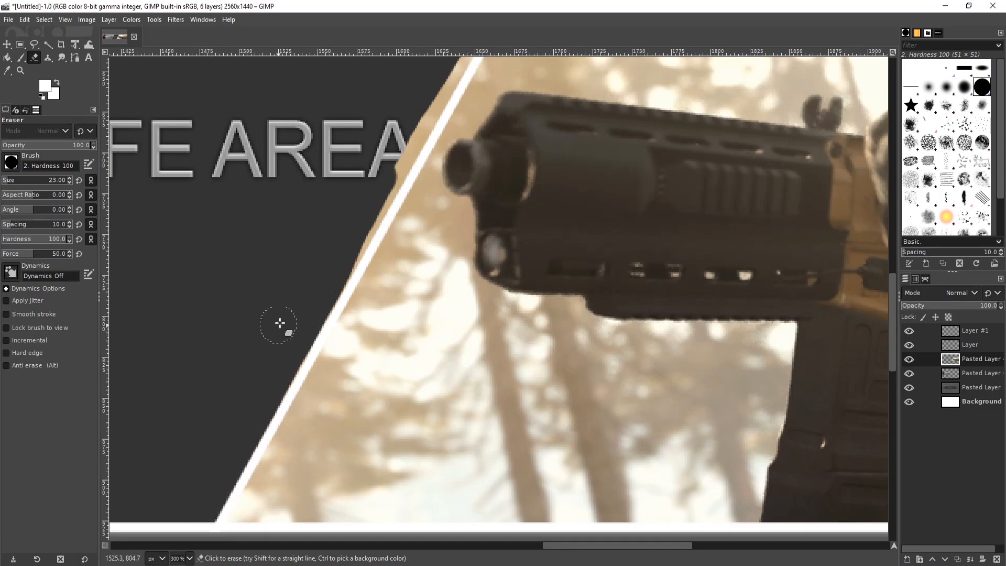
{"action": "mouse_move", "coordinate": [371, 182]}
{"action": "left_mouse_down"}
{"action": "mouse_move", "coordinate": [395, 169]}
{"action": "mouse_move", "coordinate": [268, 400]}
{"action": "mouse_move", "coordinate": [265, 429]}
{"action": "left_mouse_up"}
Erase the remaining picture slivers along the upper half of the second diagonal line up to the top border line
{"action": "scroll", "coordinate": [489, 251], "scroll_direction": "up", "scroll_amount": 5}
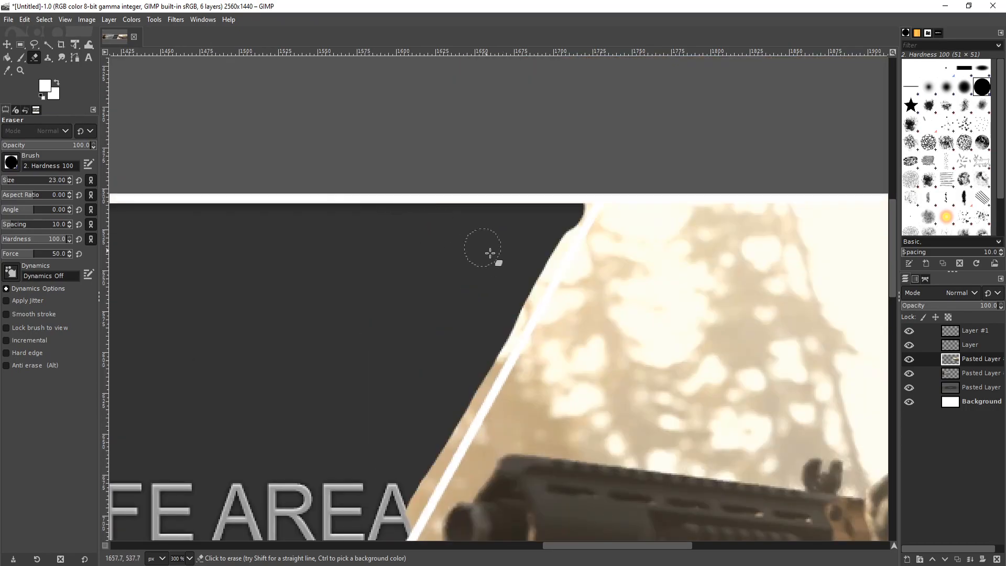
{"action": "scroll", "coordinate": [568, 137], "scroll_direction": "down", "scroll_amount": 2}
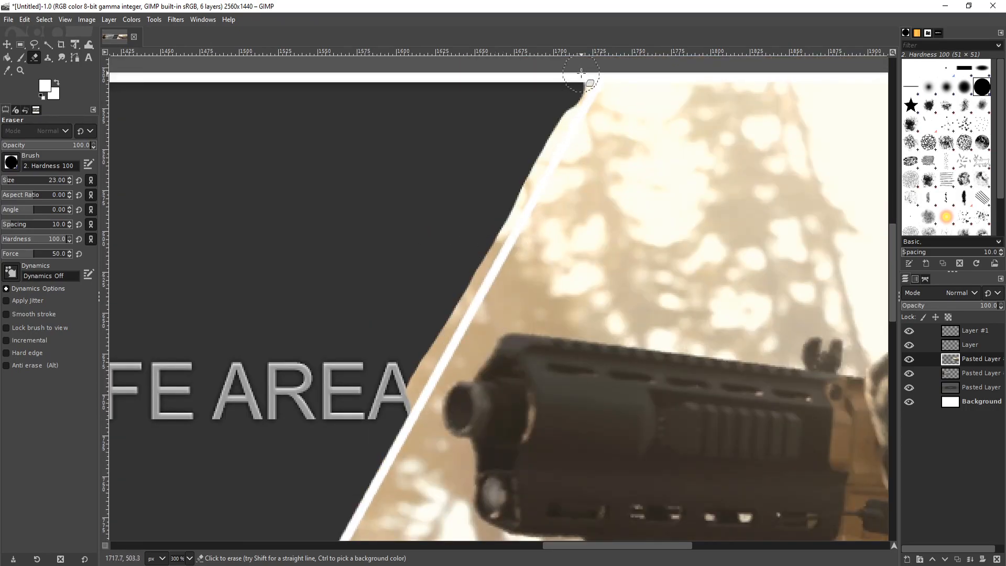
{"action": "left_click_drag", "start_coordinate": [585, 75], "coordinate": [379, 434]}
{"action": "scroll", "coordinate": [381, 317], "scroll_direction": "down", "scroll_amount": 3, "text": "ctrl"}
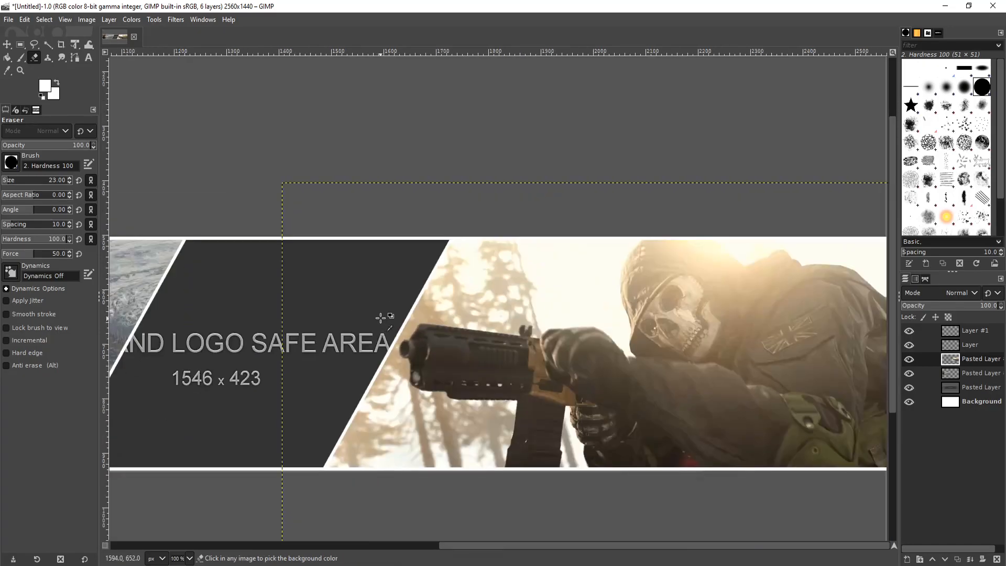
{"action": "scroll", "coordinate": [383, 314], "scroll_direction": "down", "scroll_amount": 1}
{"action": "scroll", "coordinate": [495, 549], "scroll_direction": "left", "scroll_amount": 5}
{"action": "left_click_drag", "start_coordinate": [344, 561], "coordinate": [337, 563]}
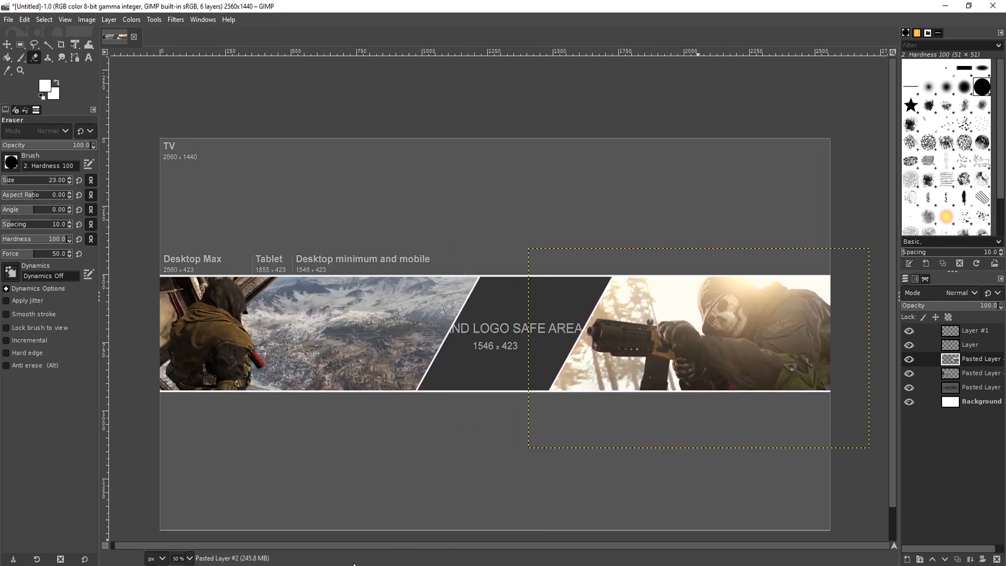
Make the channel art template layer active and copy picture 2 from the images folder through Photos
{"action": "left_click", "coordinate": [987, 389]}
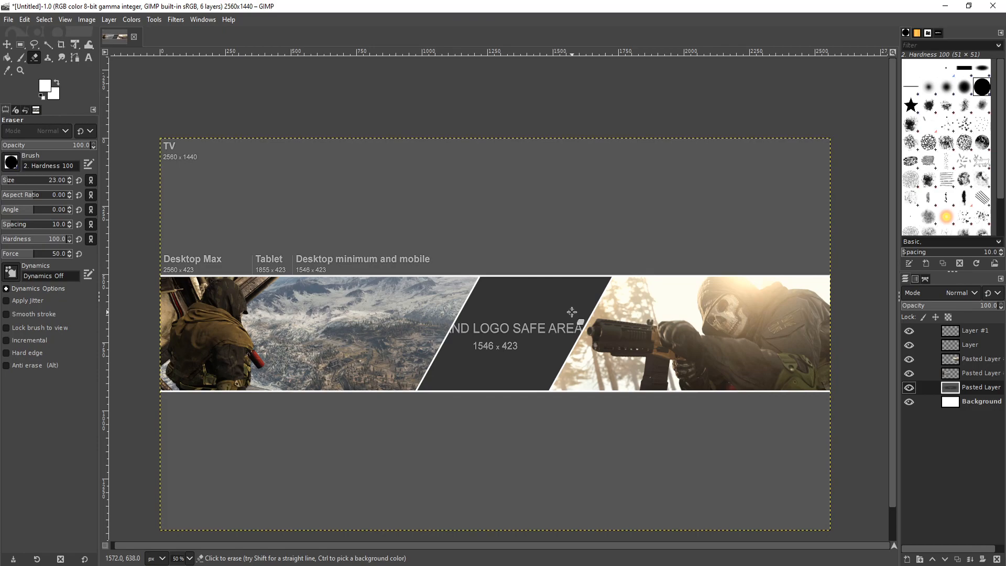
{"action": "scroll", "coordinate": [572, 311], "scroll_direction": "up", "scroll_amount": 1}
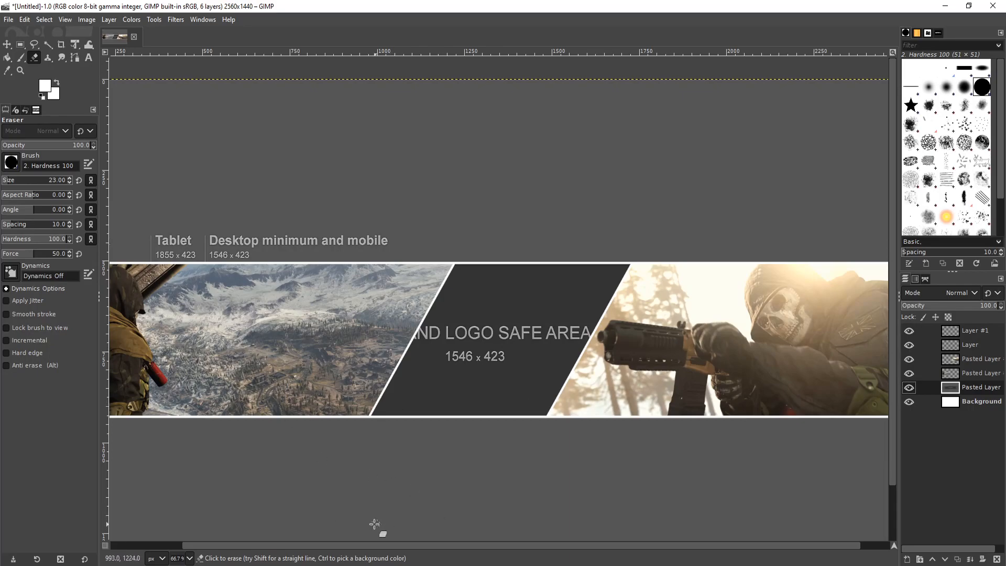
{"action": "key", "text": "alt+Tab"}
{"action": "left_click", "coordinate": [413, 182]}
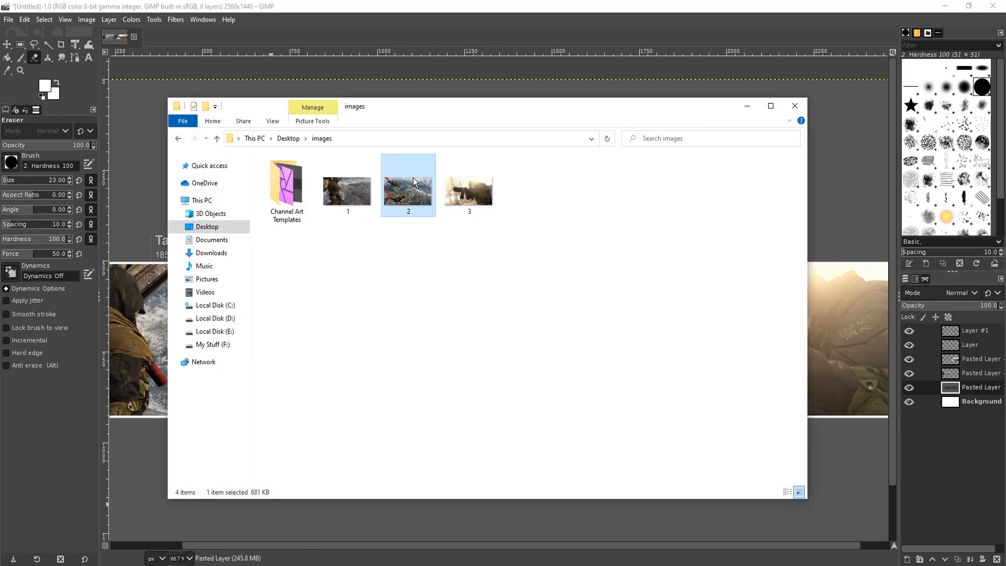
{"action": "double_click", "coordinate": [413, 183]}
{"action": "right_click", "coordinate": [449, 225]}
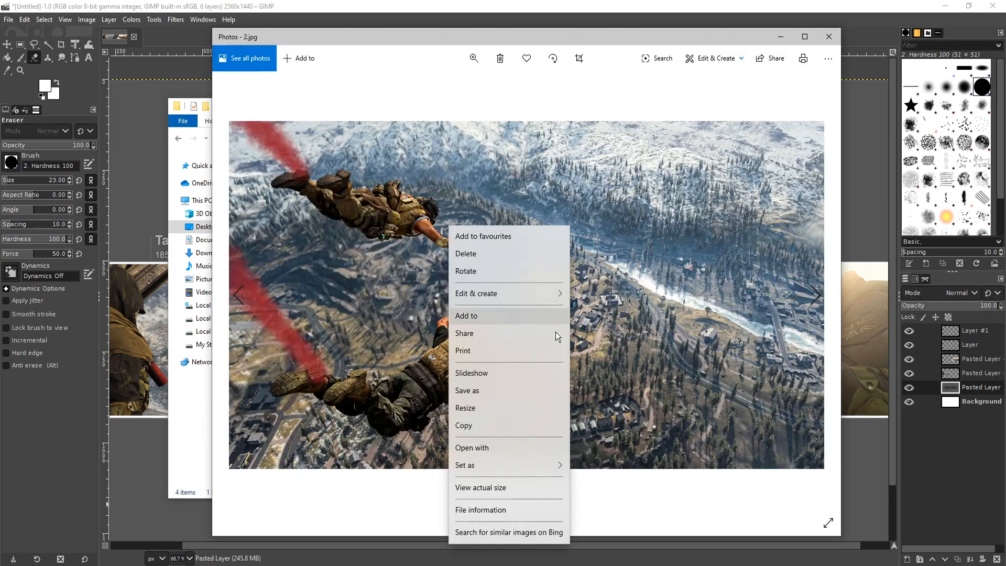
{"action": "left_click", "coordinate": [518, 425]}
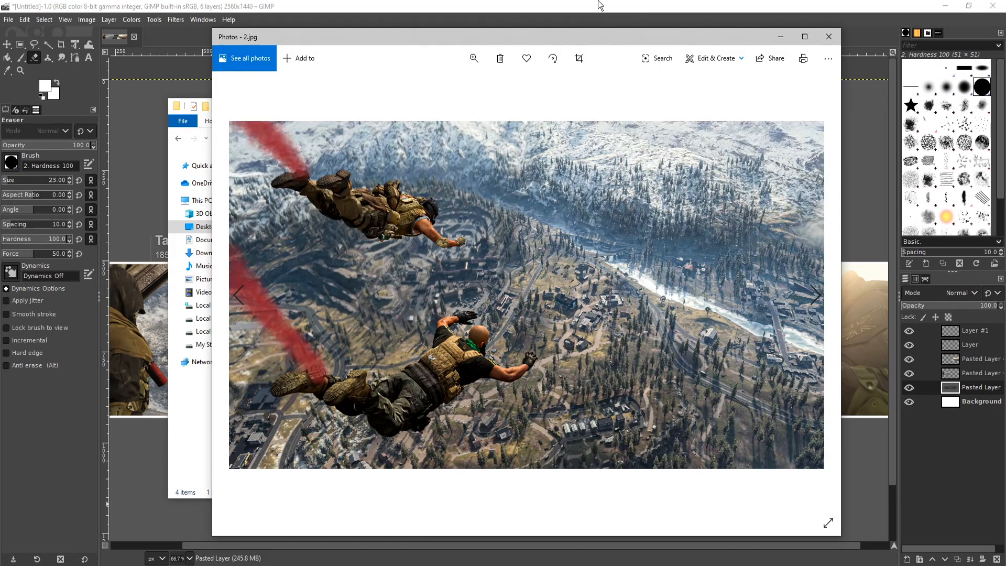
Paste the skydiver picture into GIMP, move it so the river fills the middle section, and turn the floating selection into a new layer
{"action": "key", "text": "alt+Tab"}
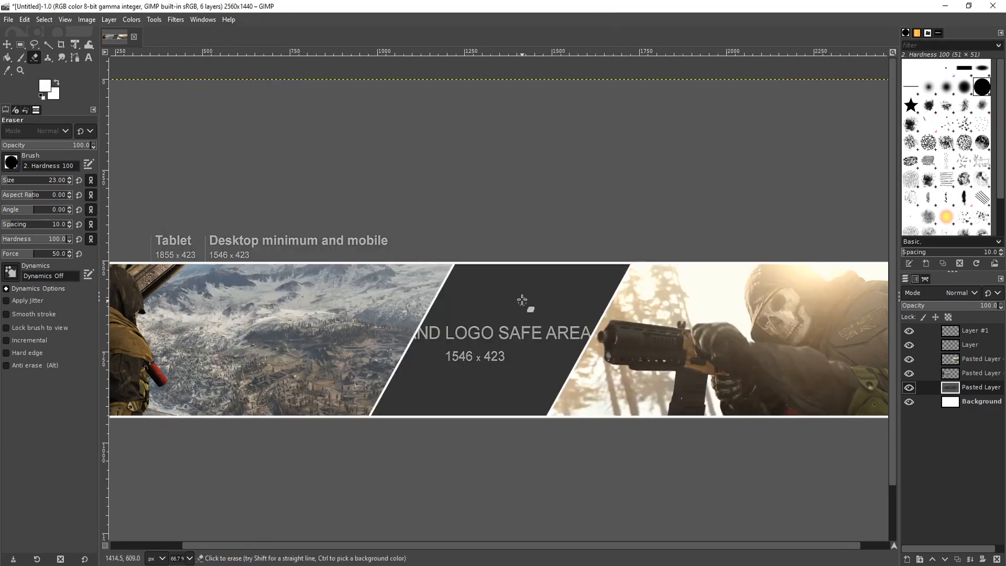
{"action": "key", "text": "ctrl+v"}
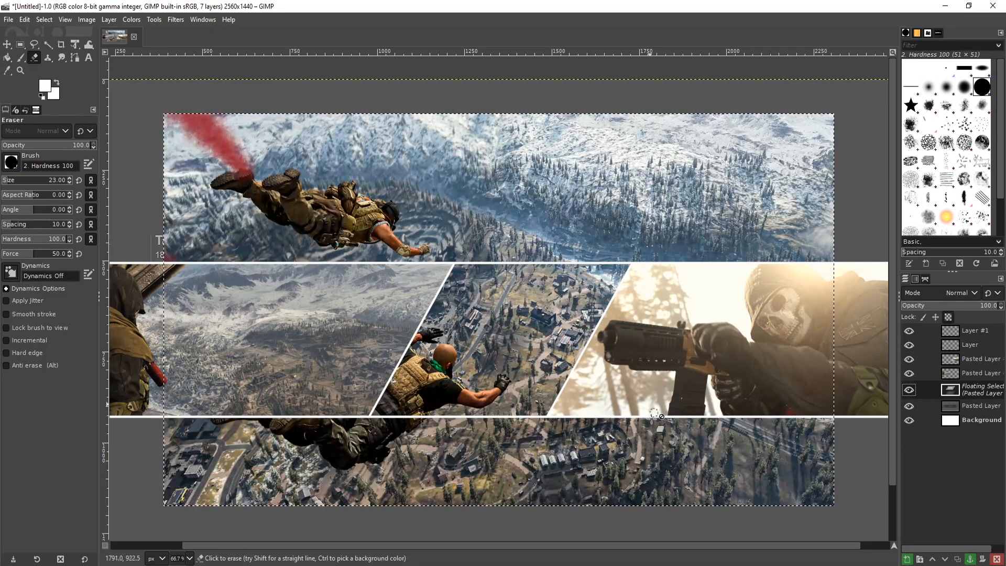
{"action": "left_click", "coordinate": [7, 44]}
{"action": "left_click_drag", "start_coordinate": [548, 293], "coordinate": [394, 298]}
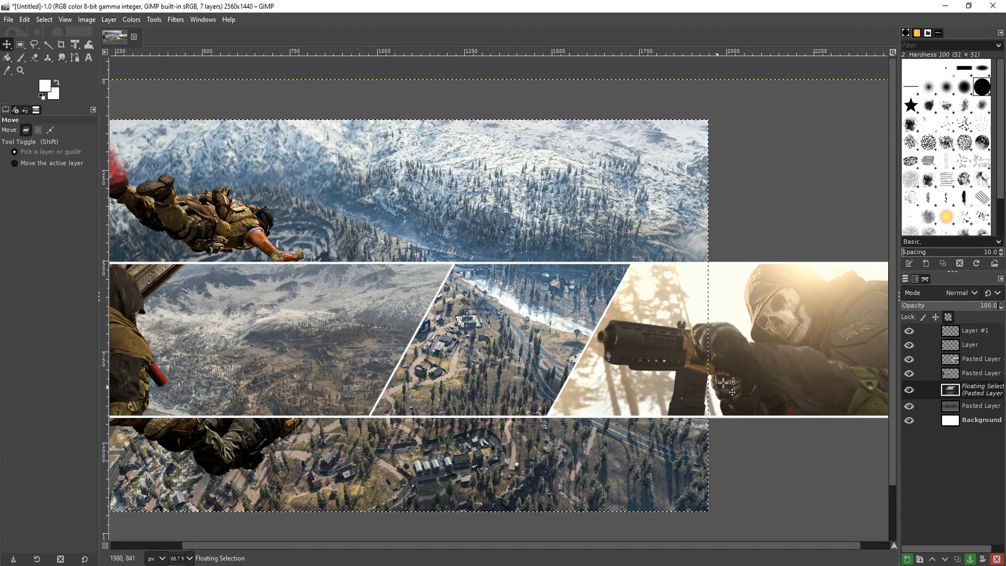
{"action": "left_click", "coordinate": [908, 560]}
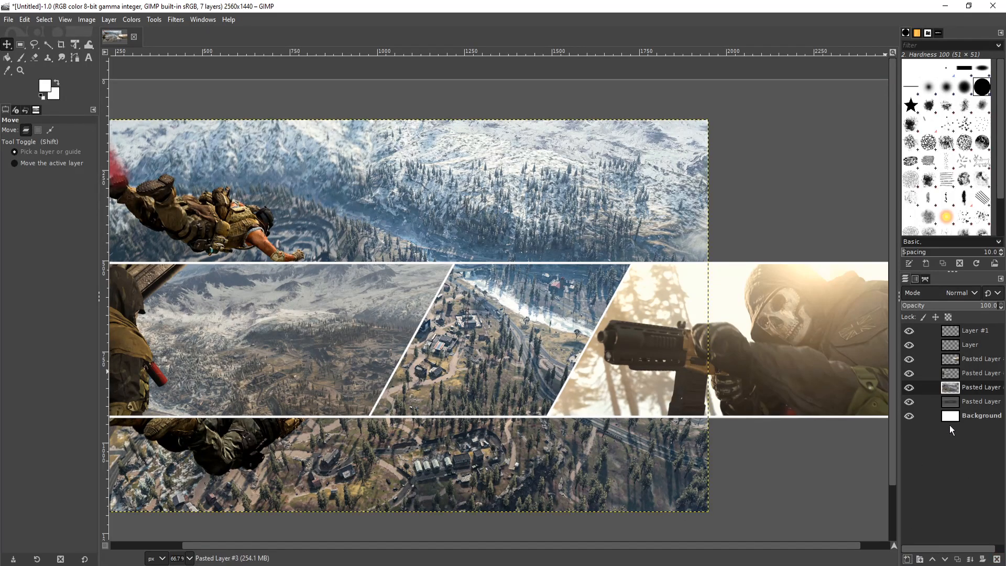
Trim the skydiver picture above the upper line and below the lower line using rectangular selections, and clear the selection
{"action": "left_click", "coordinate": [21, 44]}
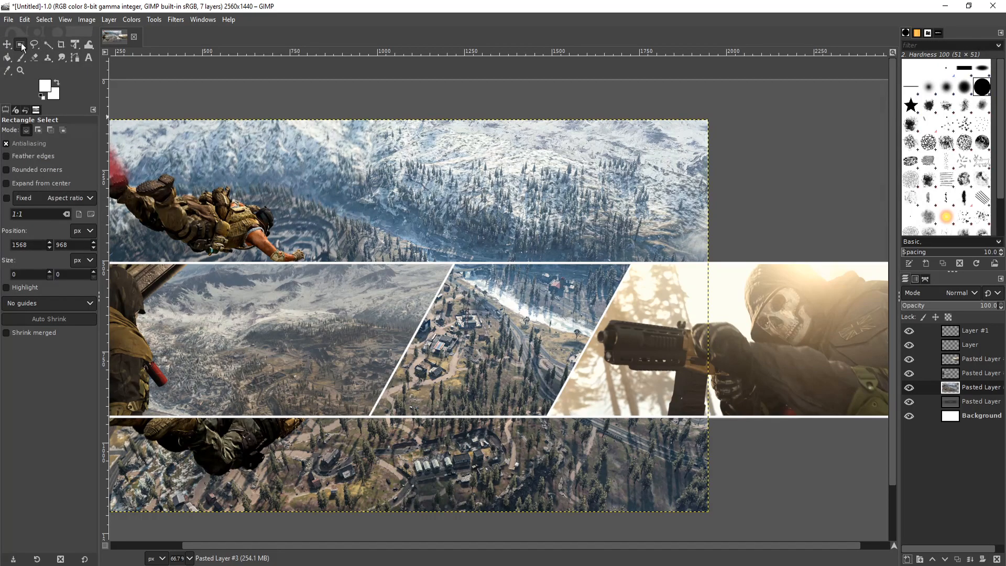
{"action": "scroll", "coordinate": [396, 166], "scroll_direction": "down", "scroll_amount": 1}
{"action": "left_click_drag", "start_coordinate": [127, 117], "coordinate": [694, 239]}
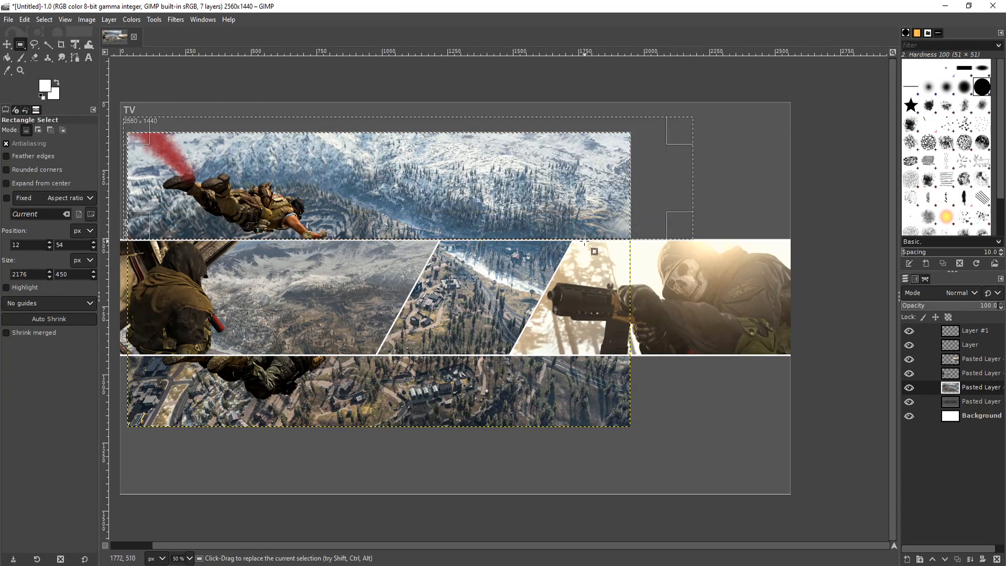
{"action": "key", "text": "Delete"}
{"action": "left_click_drag", "start_coordinate": [655, 456], "coordinate": [112, 356]}
{"action": "key", "text": "Delete"}
{"action": "left_click", "coordinate": [717, 176]}
Hide the layers of the hooded soldier picture and the skull-mask picture
{"action": "scroll", "coordinate": [628, 281], "scroll_direction": "up", "scroll_amount": 1}
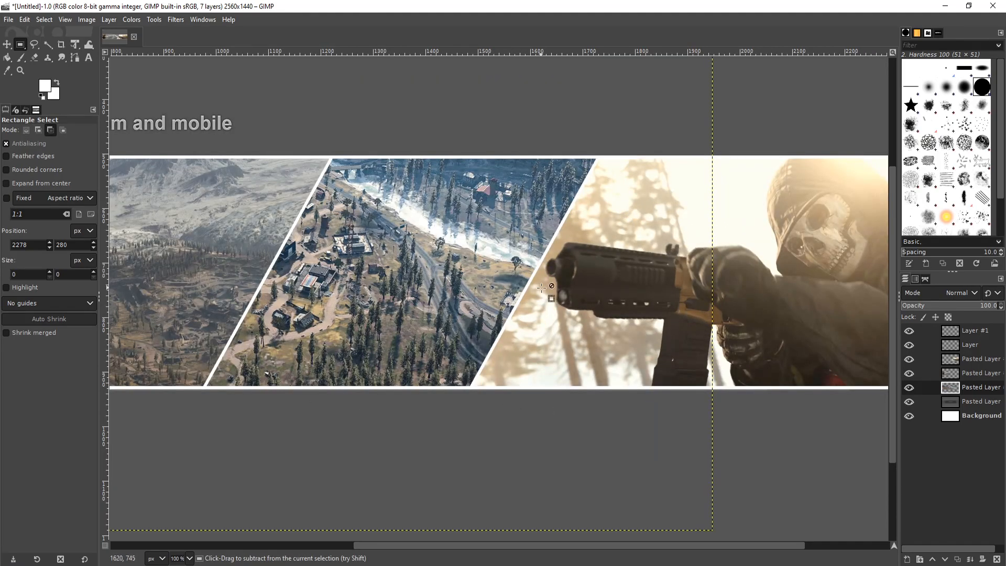
{"action": "scroll", "coordinate": [545, 291], "scroll_direction": "down", "scroll_amount": 1}
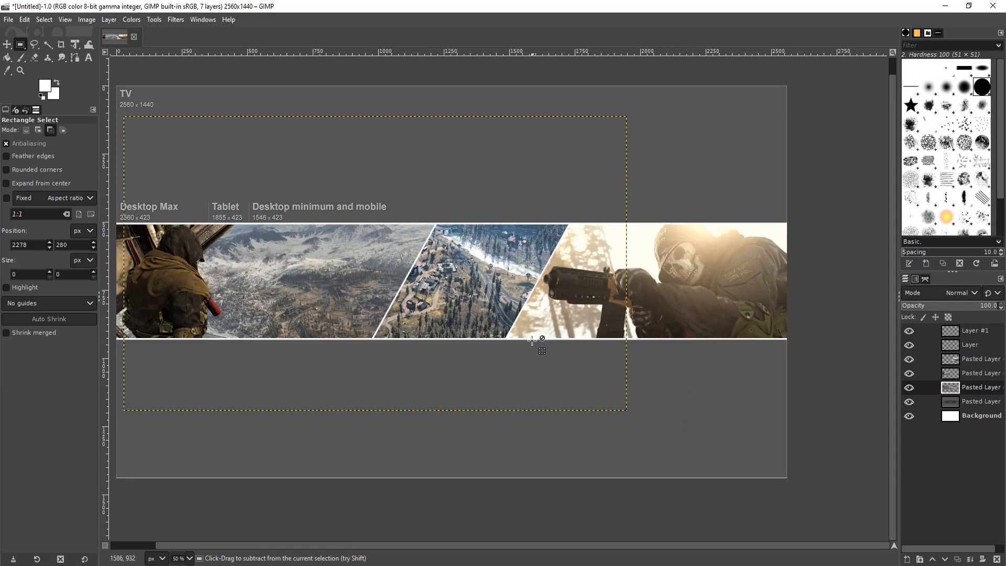
{"action": "scroll", "coordinate": [544, 334], "scroll_direction": "up", "scroll_amount": 2}
{"action": "left_click", "coordinate": [911, 375]}
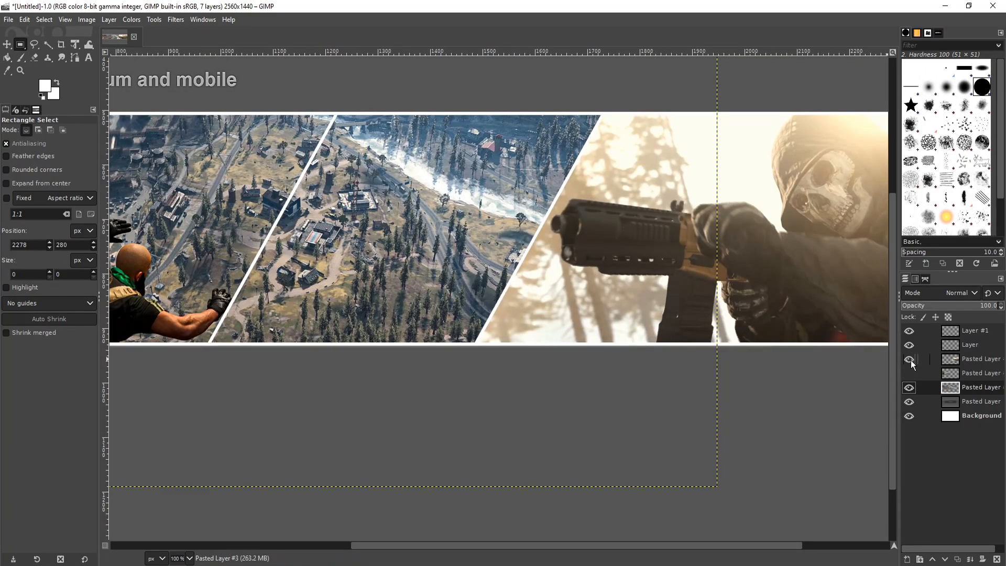
{"action": "left_click", "coordinate": [910, 360]}
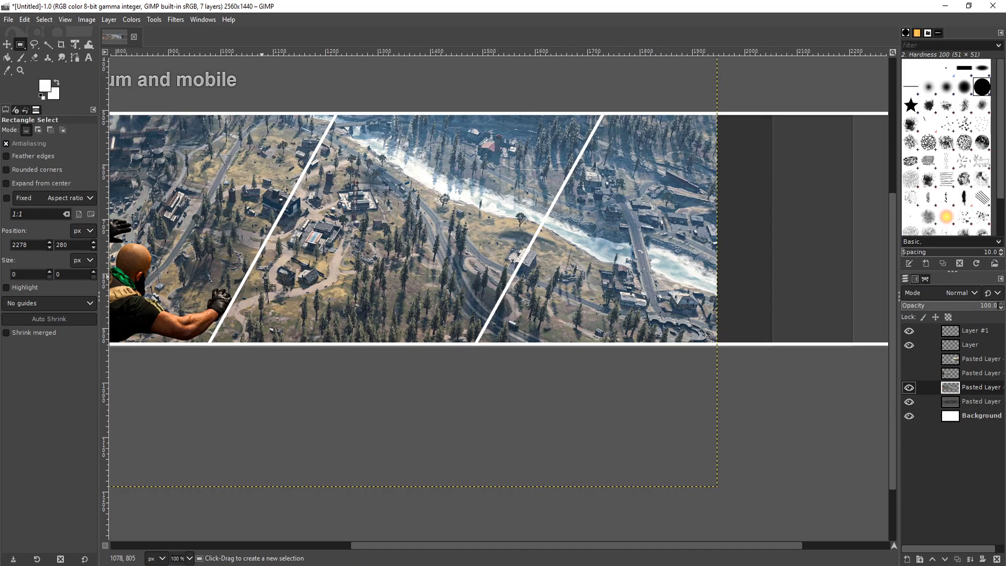
Delete the skydiver picture left of the first diagonal's foot and right of the second diagonal's top, deselect, and show the hidden picture layers again
{"action": "scroll", "coordinate": [618, 301], "scroll_direction": "down", "scroll_amount": 2}
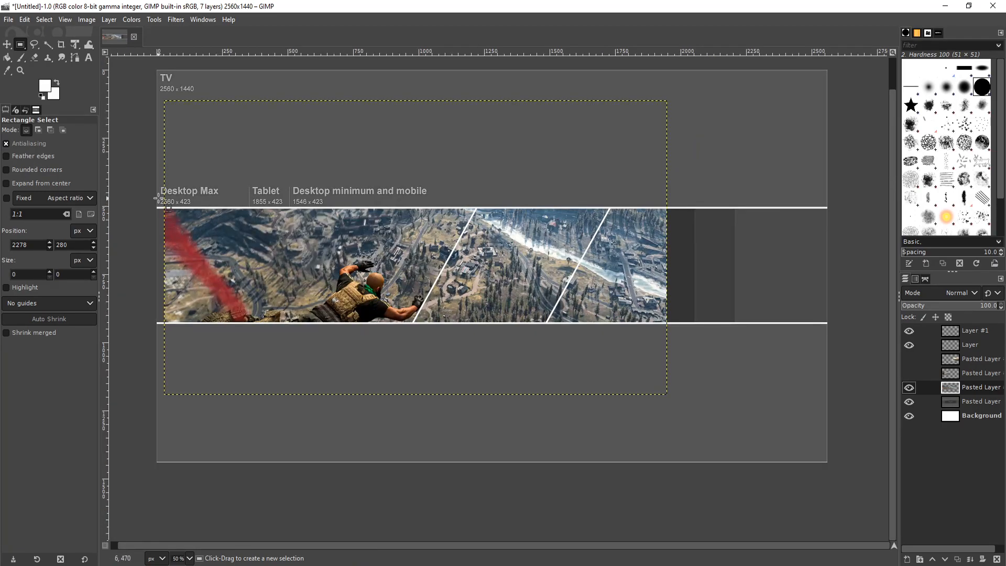
{"action": "left_click_drag", "start_coordinate": [158, 199], "coordinate": [414, 365]}
{"action": "key", "text": "Delete"}
{"action": "left_click_drag", "start_coordinate": [735, 157], "coordinate": [611, 402]}
{"action": "key", "text": "Delete"}
{"action": "left_click", "coordinate": [795, 339]}
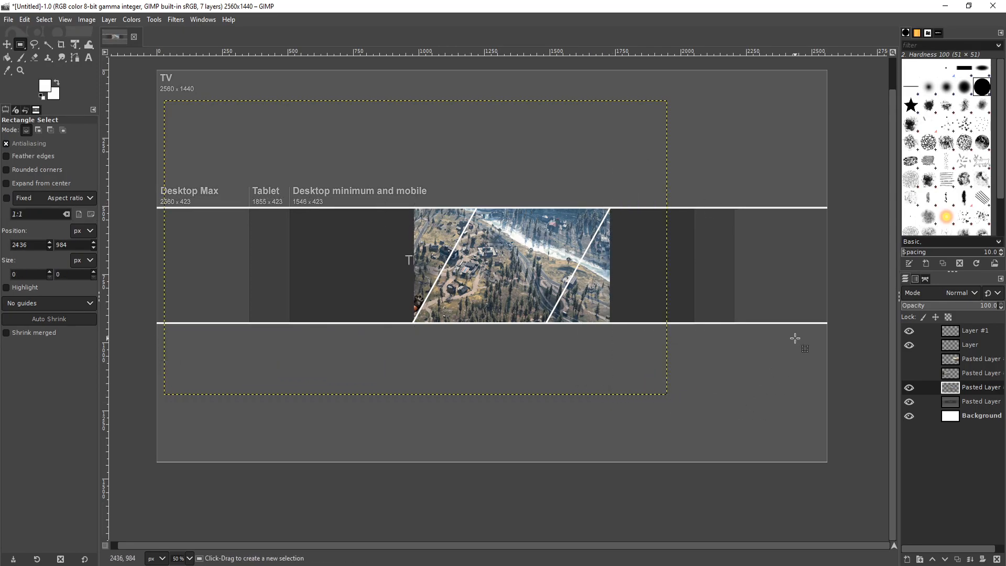
{"action": "left_click", "coordinate": [911, 359]}
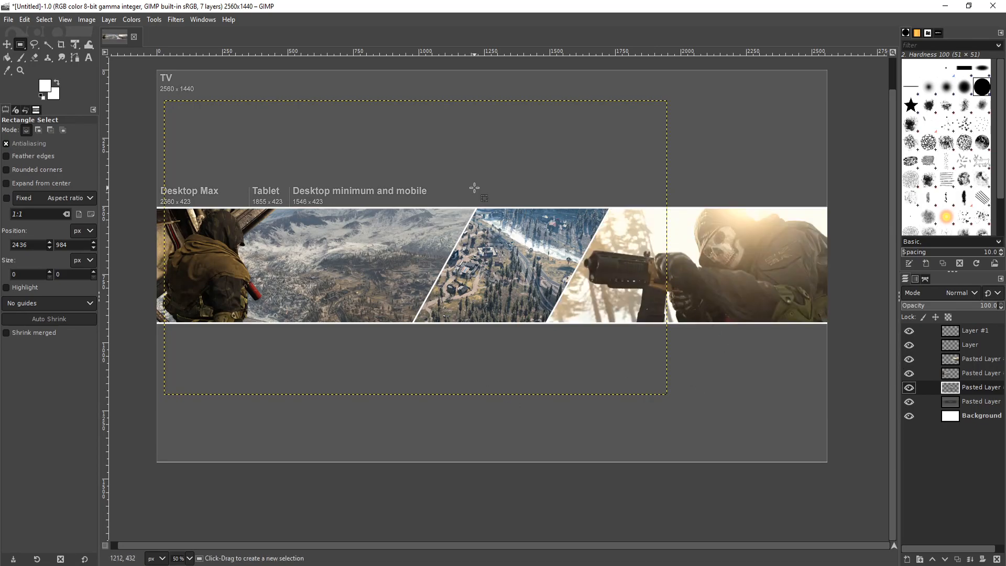
Choose the Text tool and add a transparent 2560 × 1440 px layer at the top of the layer stack
{"action": "left_click", "coordinate": [980, 402]}
{"action": "scroll", "coordinate": [603, 173], "scroll_direction": "up", "scroll_amount": 1}
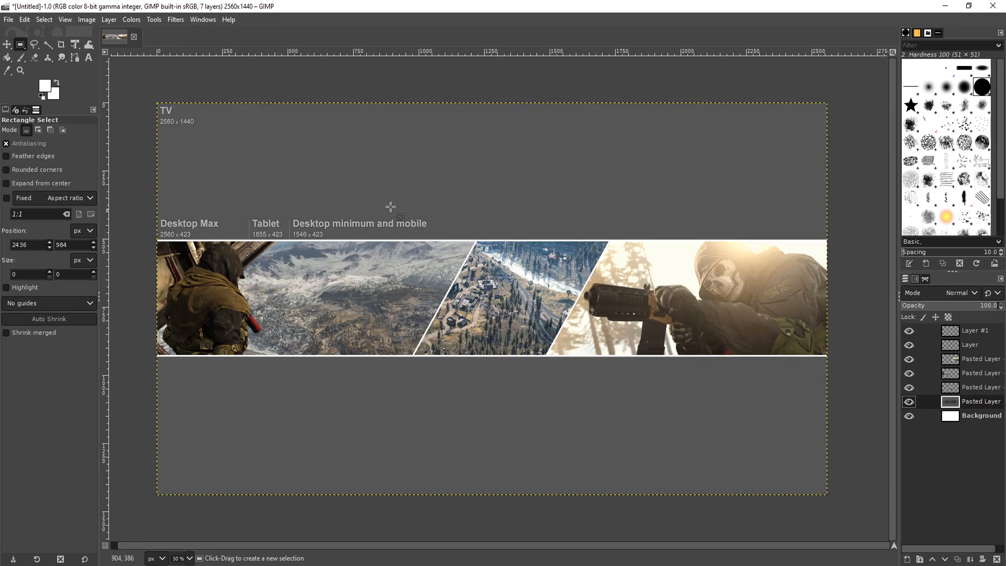
{"action": "left_click", "coordinate": [90, 59]}
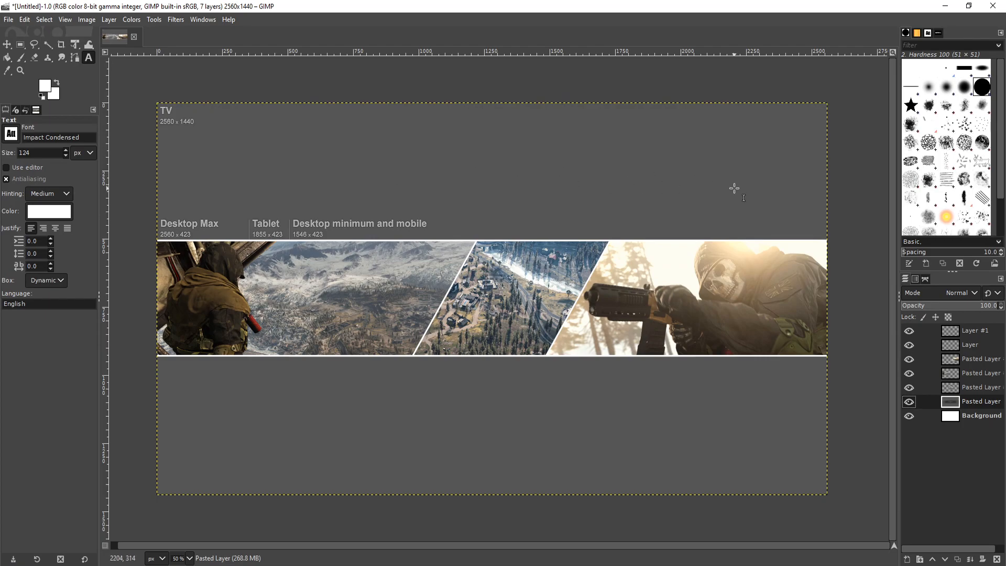
{"action": "left_click", "coordinate": [985, 331]}
{"action": "left_click", "coordinate": [909, 561]}
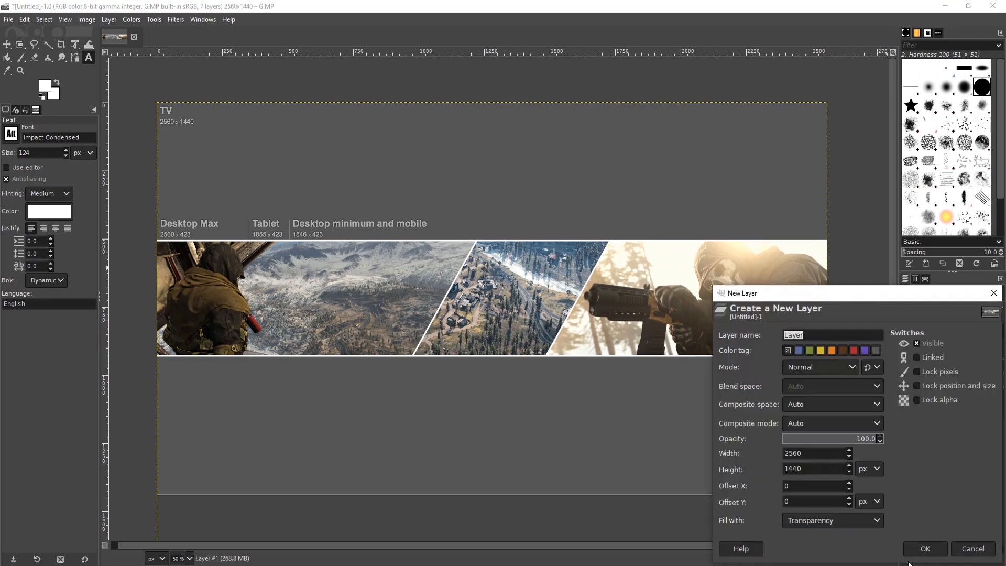
{"action": "left_click", "coordinate": [925, 549]}
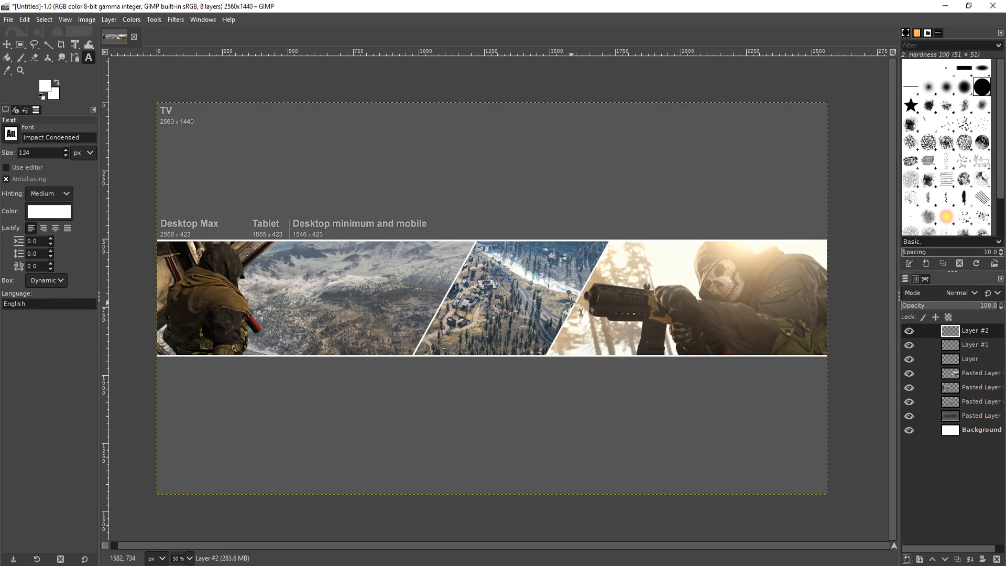
Add the white text "computersluggish" in Impact Condensed at 124 px across the middle of the band, and select the whole text
{"action": "left_click", "coordinate": [368, 271]}
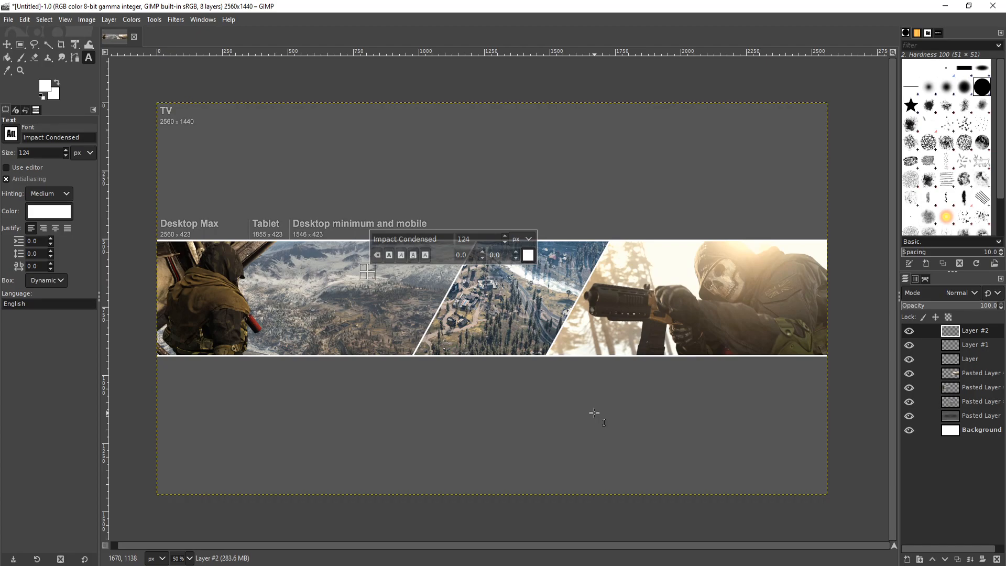
{"action": "type", "text": "c"}
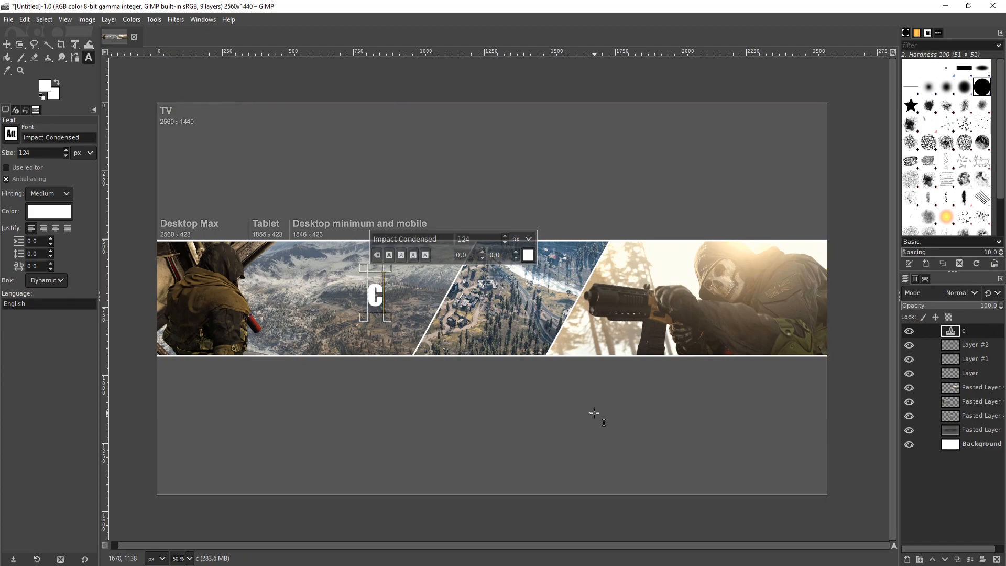
{"action": "type", "text": "omputersluggish"}
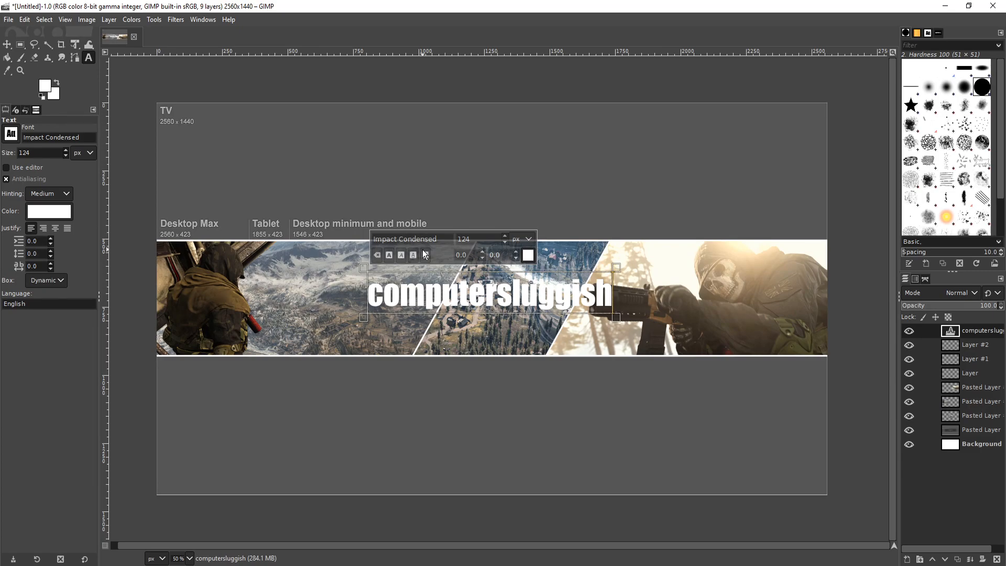
{"action": "left_click_drag", "start_coordinate": [374, 296], "coordinate": [605, 293]}
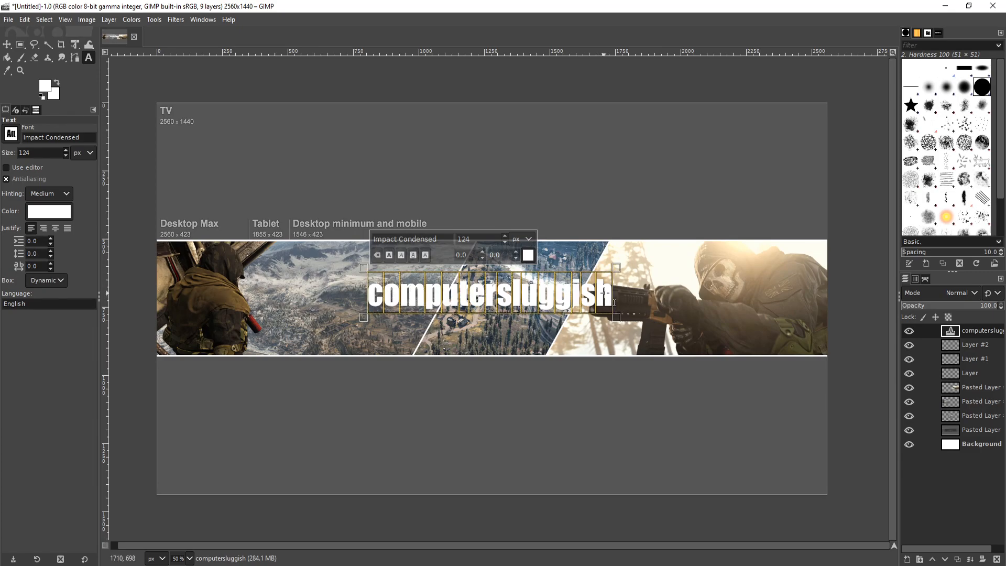
Make the "computersluggish" text italic and move it slightly left, clear of the gun barrel
{"action": "left_click", "coordinate": [401, 255]}
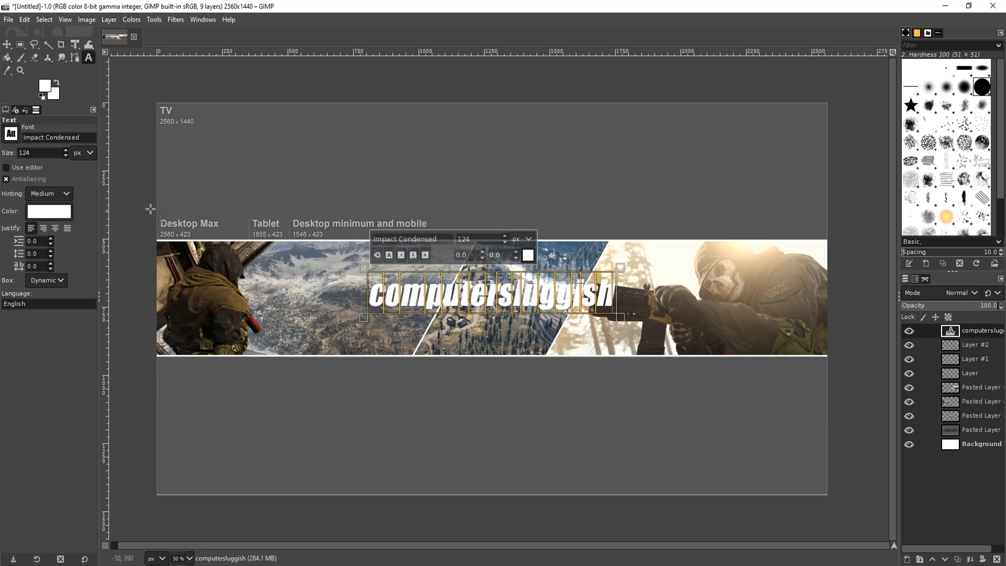
{"action": "left_click", "coordinate": [7, 44]}
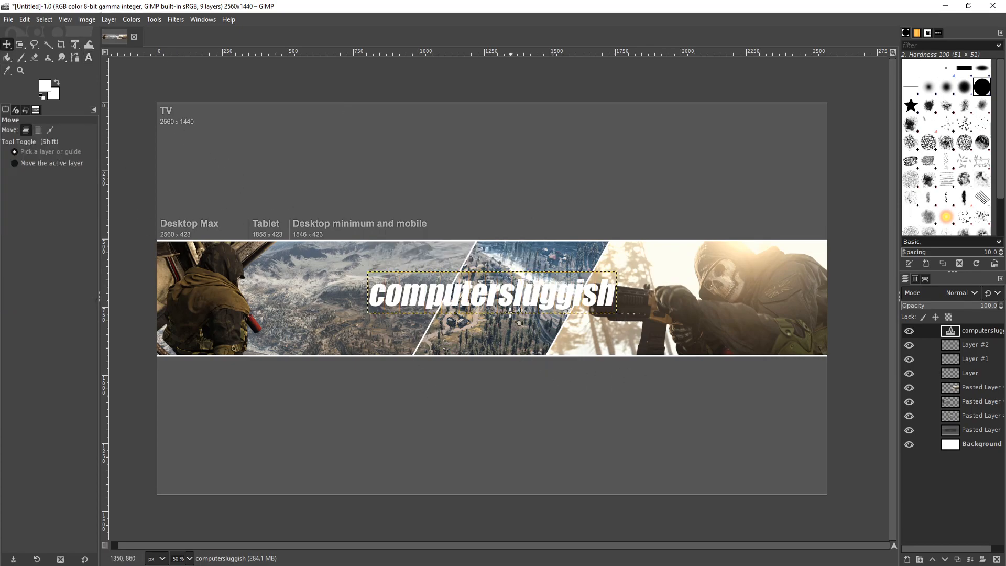
{"action": "left_click_drag", "start_coordinate": [516, 303], "coordinate": [483, 310]}
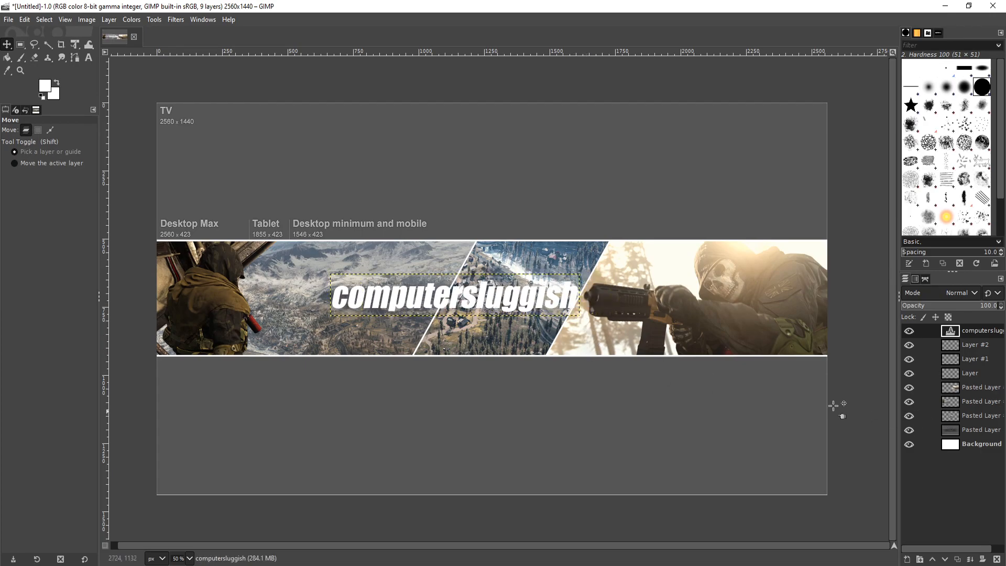
Hide the three game picture layers and move the channel name slightly up and left within the band's central safe area
{"action": "left_click", "coordinate": [910, 388]}
{"action": "left_click", "coordinate": [910, 402]}
{"action": "left_click", "coordinate": [910, 421]}
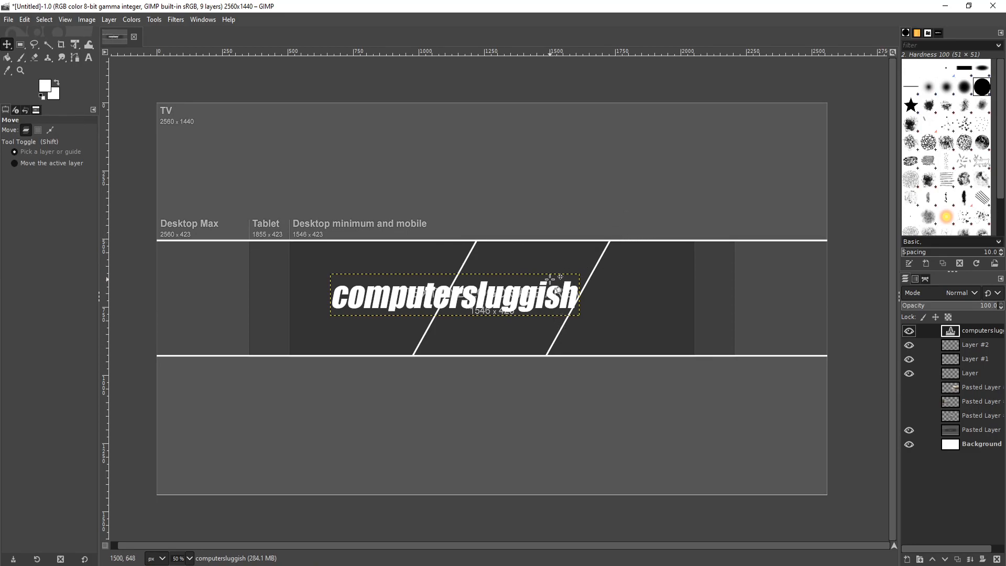
{"action": "scroll", "coordinate": [454, 303], "scroll_direction": "up", "scroll_amount": 1}
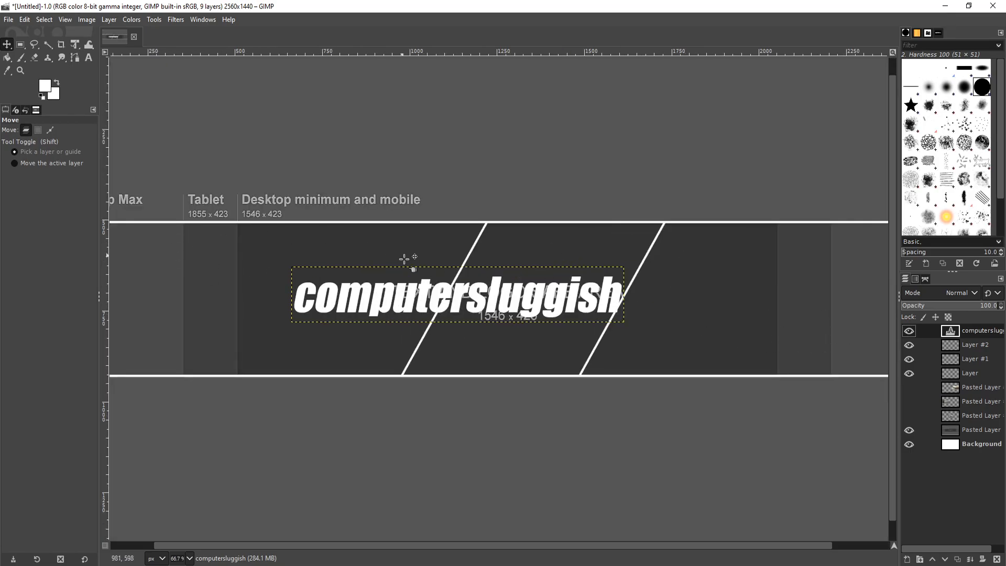
{"action": "left_click_drag", "start_coordinate": [376, 302], "coordinate": [359, 288]}
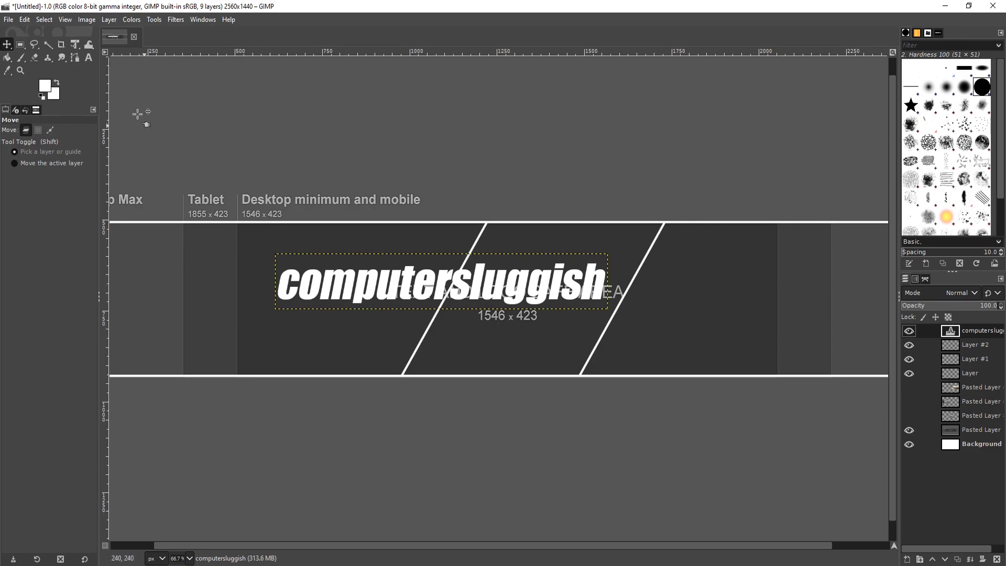
Add the text "coool!" in Impact Condensed below the channel name and set its size to 60 px
{"action": "left_click", "coordinate": [89, 58]}
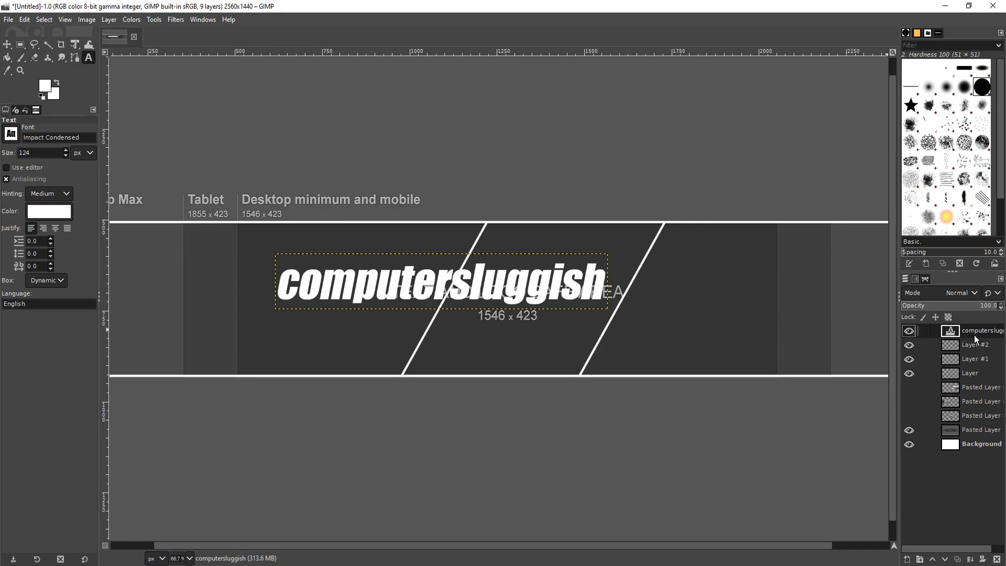
{"action": "left_click", "coordinate": [373, 325]}
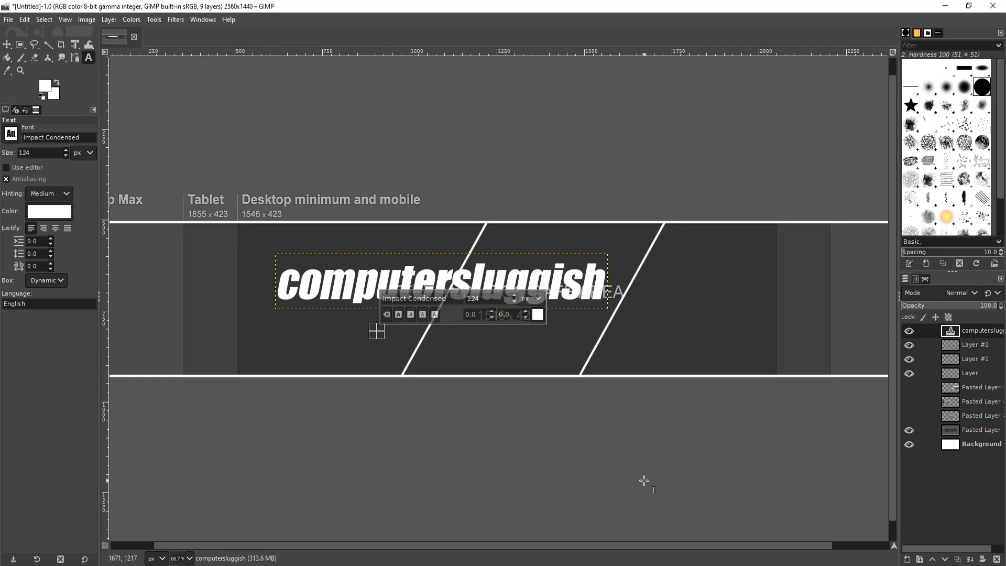
{"action": "type", "text": "c"}
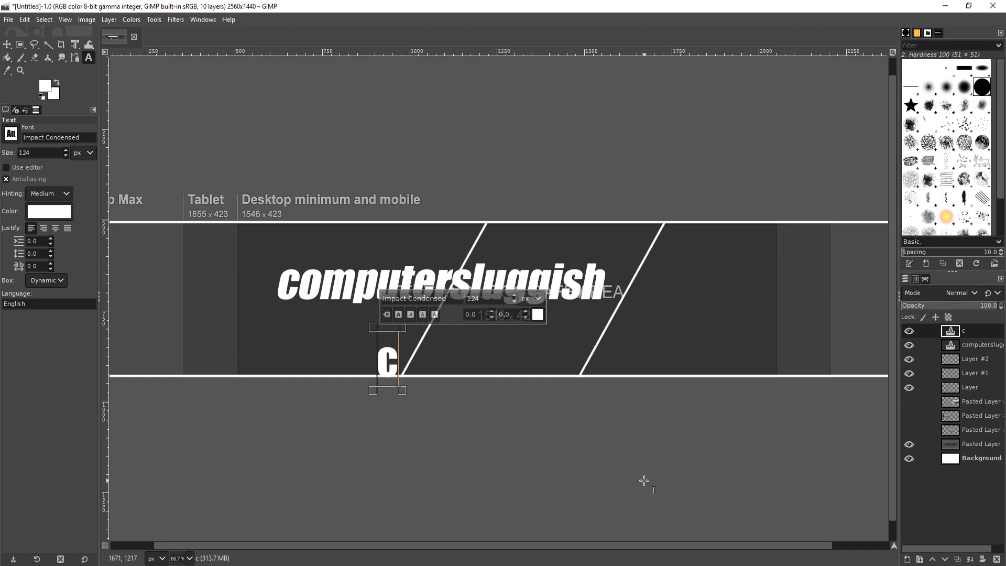
{"action": "type", "text": "oool"}
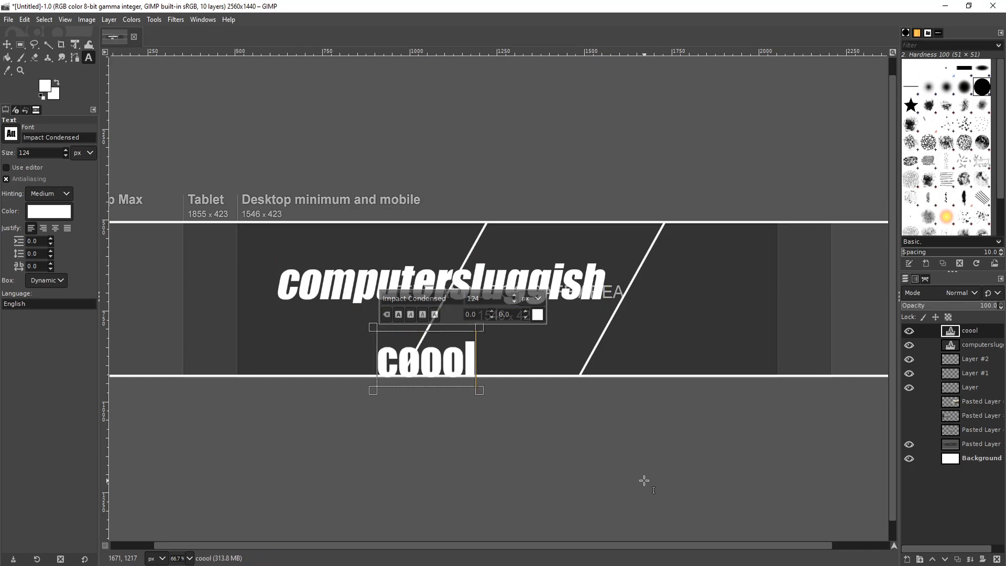
{"action": "type", "text": "!"}
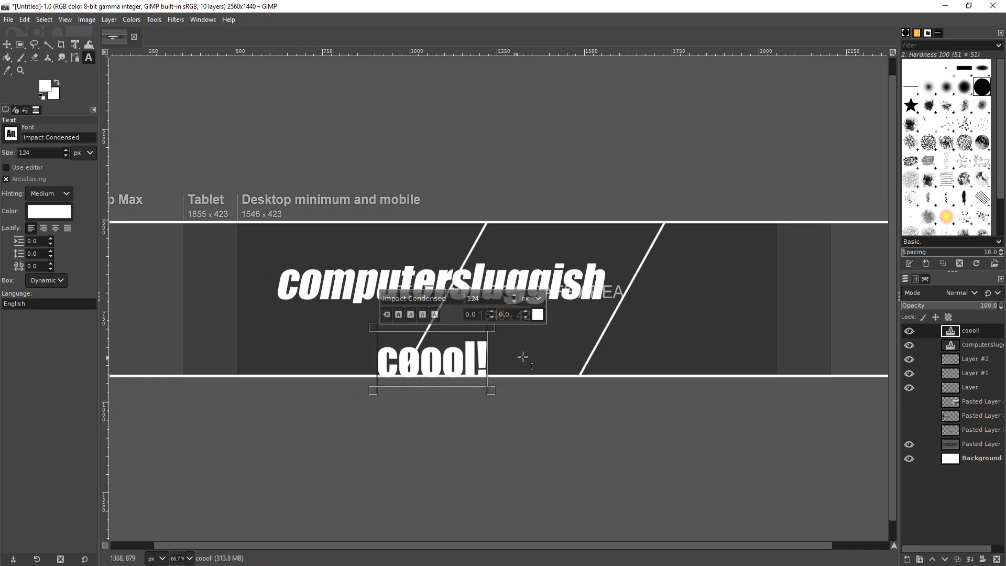
{"action": "left_click_drag", "start_coordinate": [379, 362], "coordinate": [481, 367]}
{"action": "left_click", "coordinate": [514, 302]}
{"action": "left_click", "coordinate": [513, 303]}
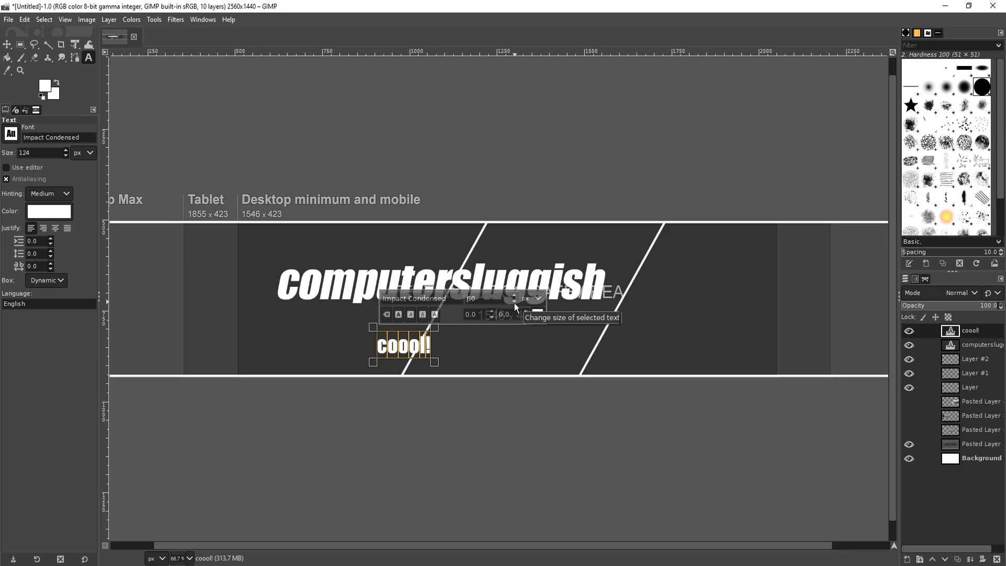
Move the "coool!" text just under the right end of the channel name
{"action": "left_click", "coordinate": [6, 46]}
{"action": "left_click_drag", "start_coordinate": [403, 346], "coordinate": [559, 323]}
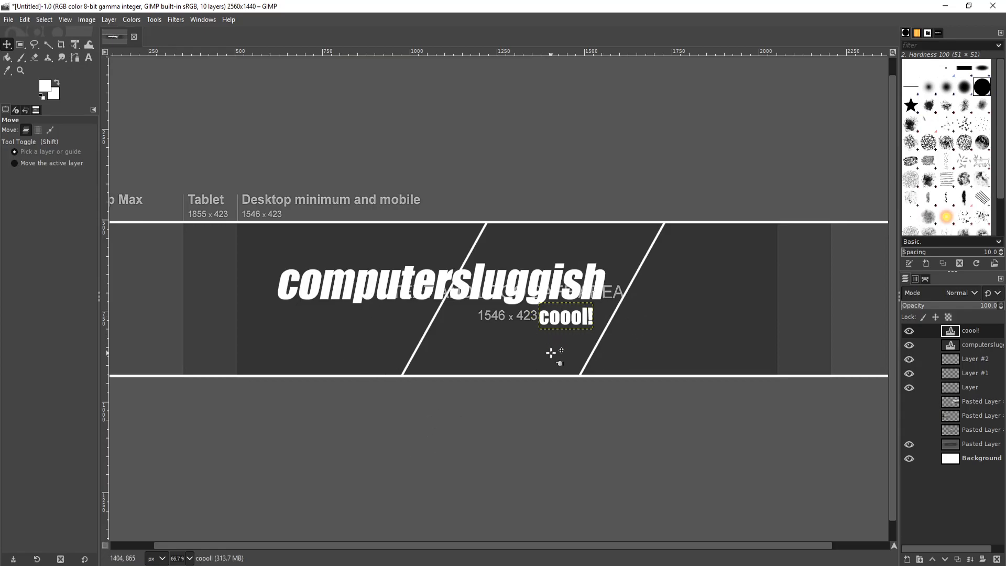
{"action": "scroll", "coordinate": [549, 352], "scroll_direction": "up", "scroll_amount": 1}
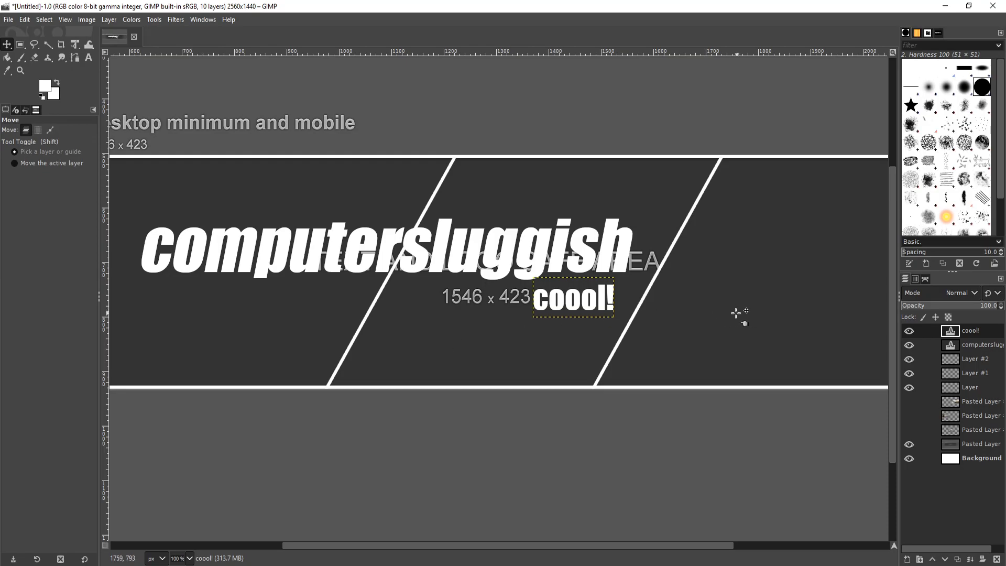
{"action": "left_click_drag", "start_coordinate": [551, 317], "coordinate": [552, 323]}
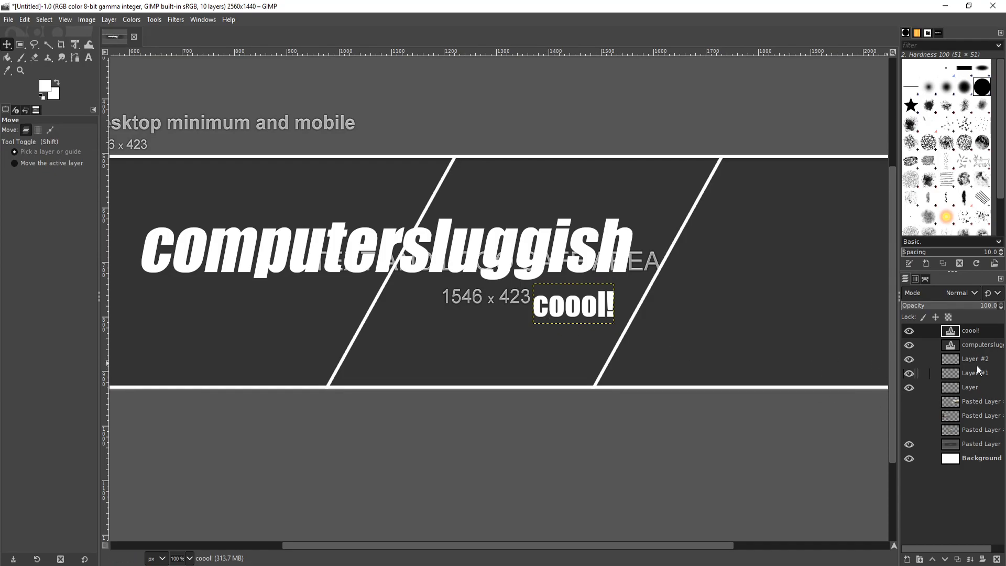
Start a Drop Shadow filter on the computersluggish layer and show the three hidden game picture layers again
{"action": "left_click", "coordinate": [995, 348]}
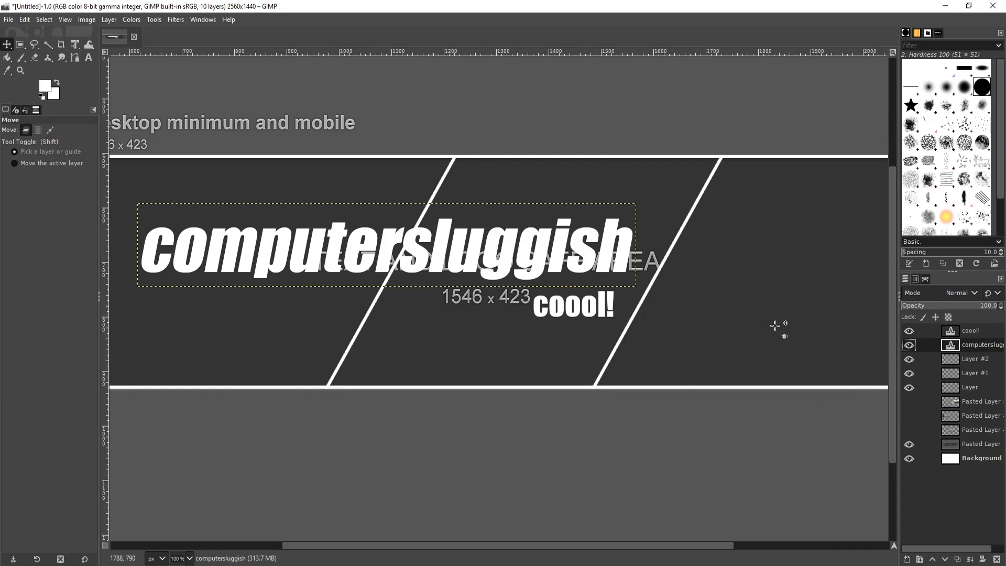
{"action": "left_click", "coordinate": [173, 20]}
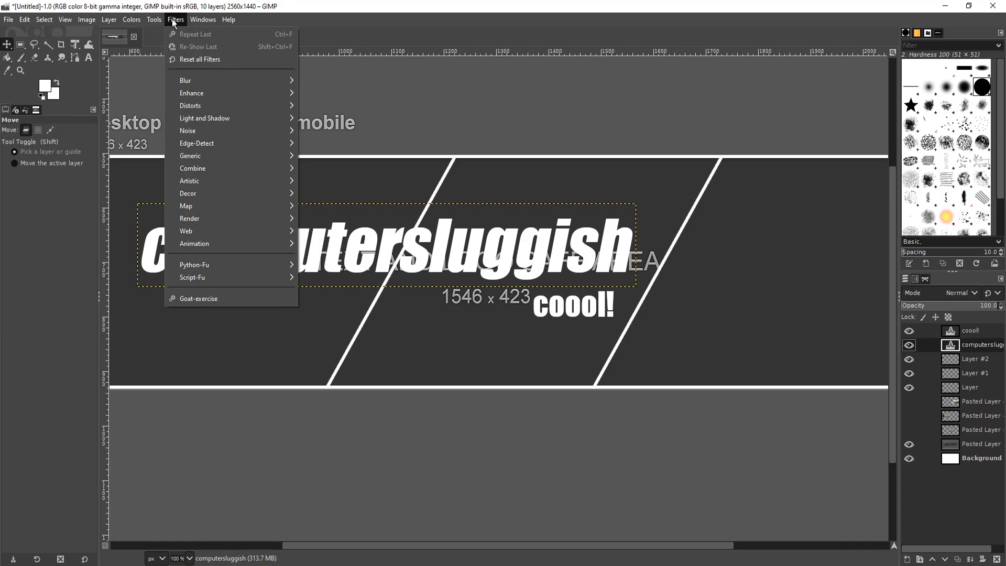
{"action": "mouse_move", "coordinate": [216, 120]}
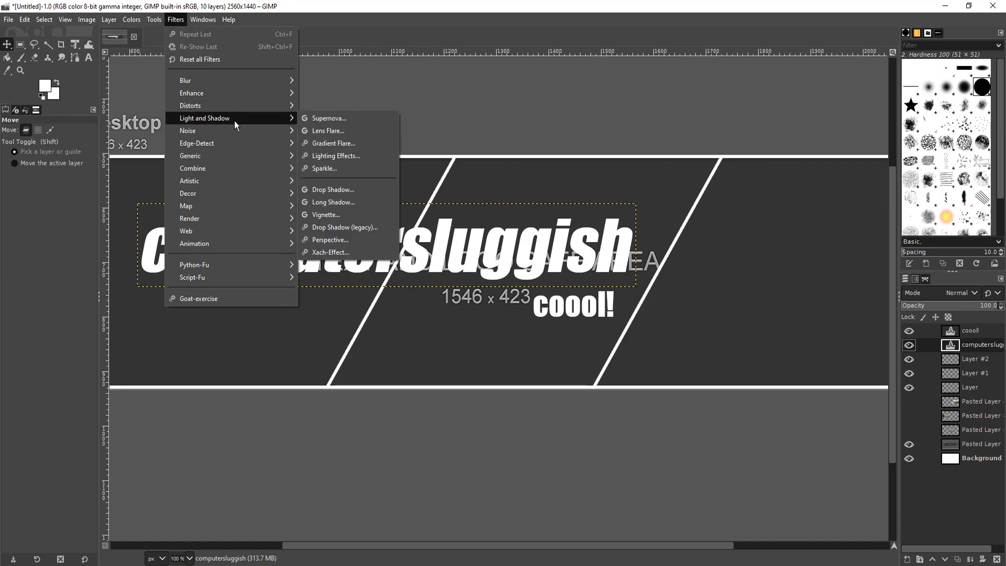
{"action": "left_click", "coordinate": [352, 190]}
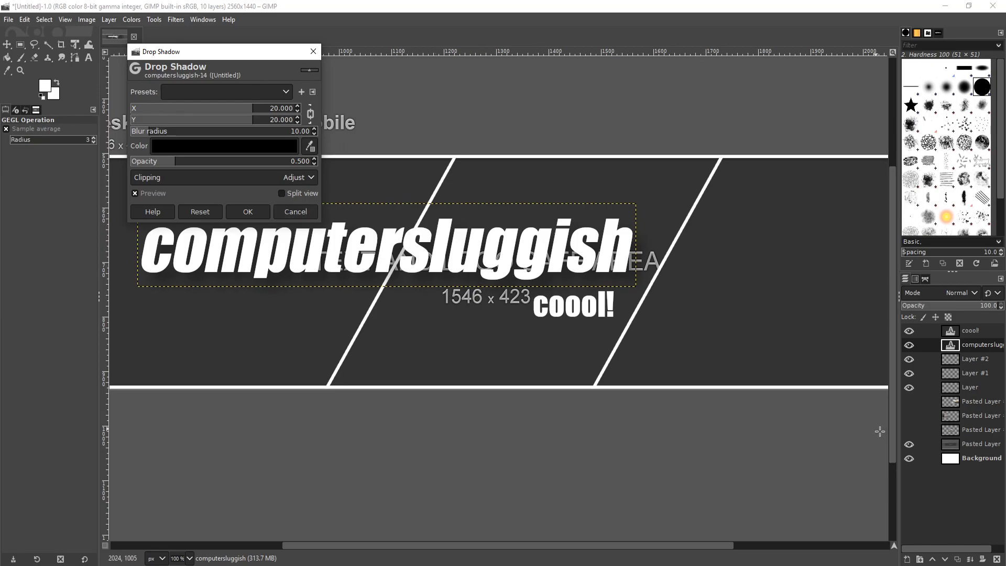
{"action": "left_click", "coordinate": [909, 401]}
{"action": "left_click", "coordinate": [911, 416]}
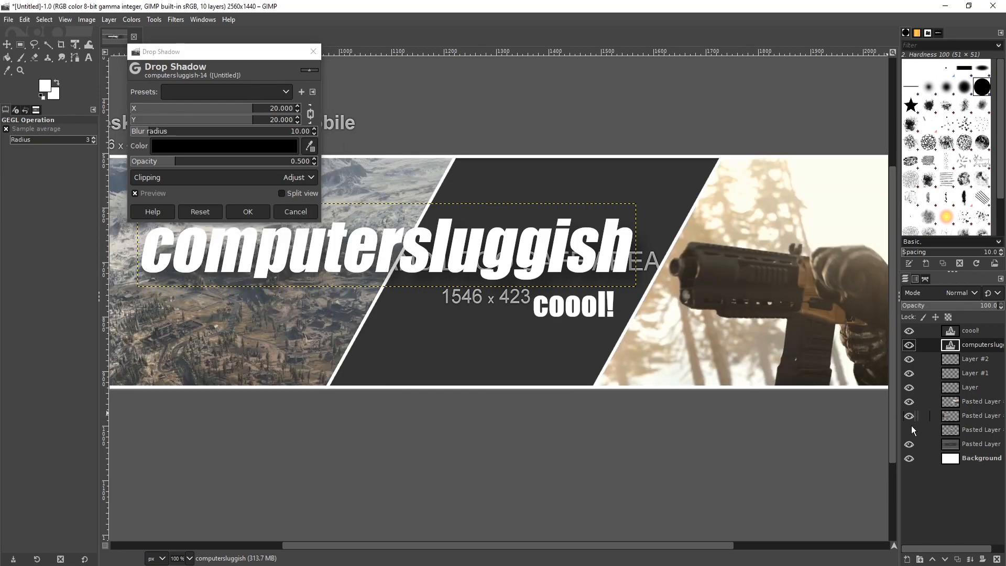
{"action": "left_click", "coordinate": [911, 430]}
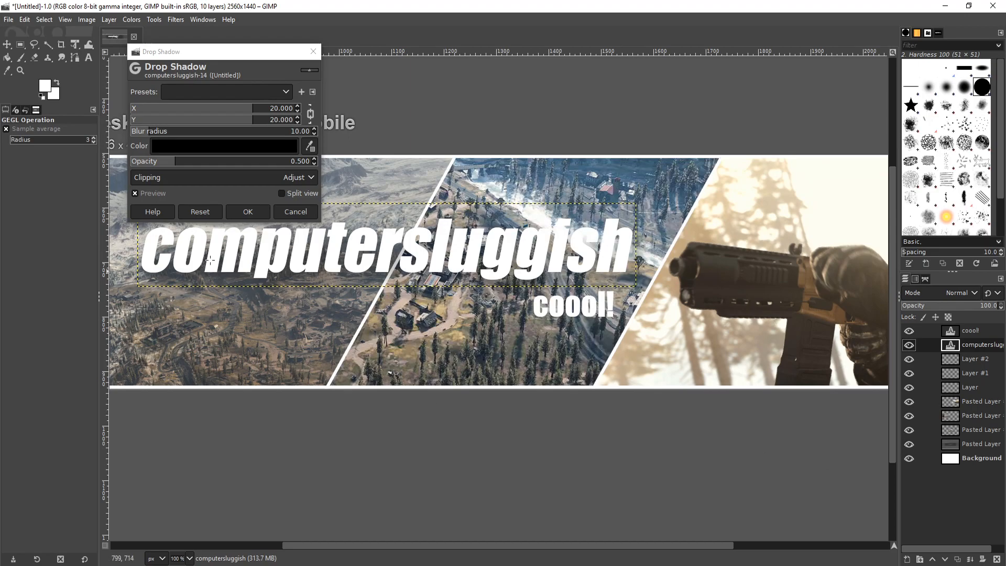
Apply a black drop shadow to the channel name with X and Y offsets of 9.744, blur radius 4.85 and opacity 1.390
{"action": "left_click", "coordinate": [199, 54]}
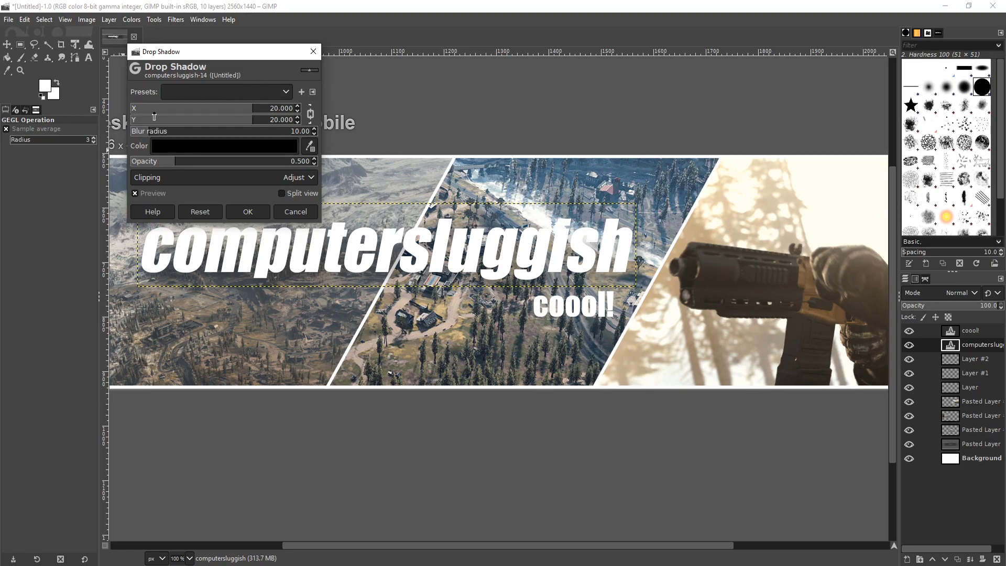
{"action": "mouse_move", "coordinate": [160, 112]}
{"action": "left_mouse_down"}
{"action": "mouse_move", "coordinate": [148, 115]}
{"action": "mouse_move", "coordinate": [162, 115]}
{"action": "left_mouse_up"}
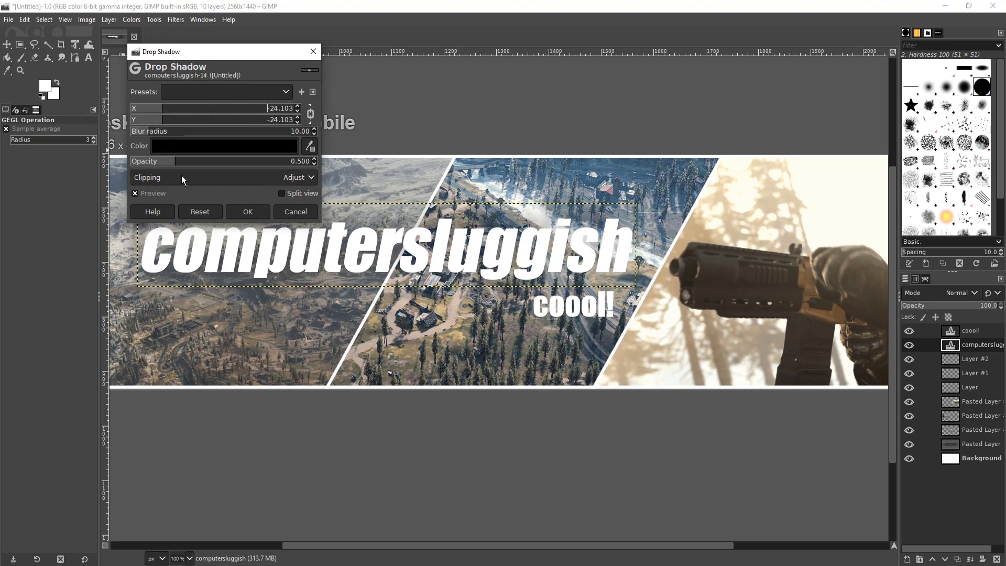
{"action": "left_click_drag", "start_coordinate": [188, 164], "coordinate": [241, 166]}
{"action": "left_click_drag", "start_coordinate": [241, 59], "coordinate": [370, 35]}
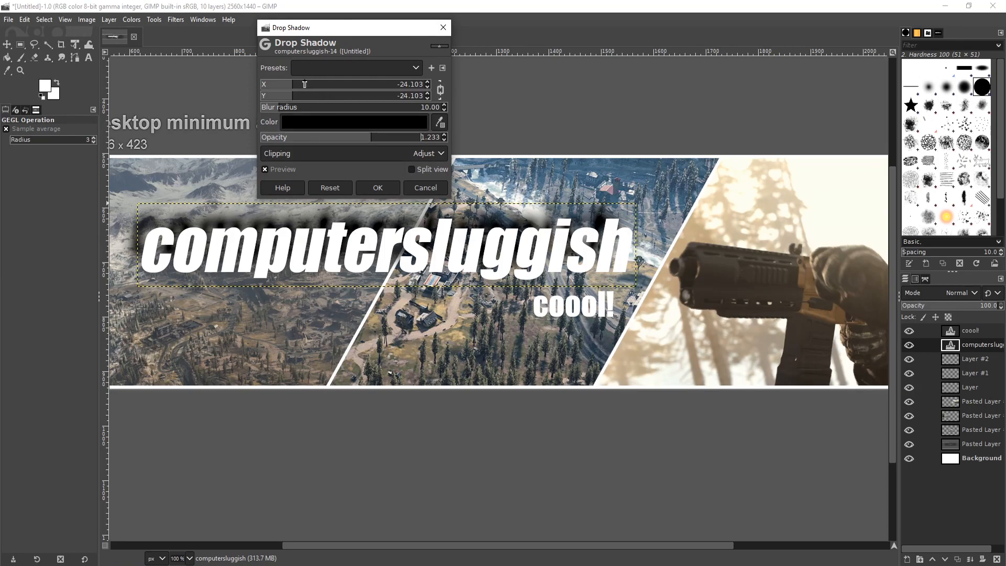
{"action": "left_click_drag", "start_coordinate": [301, 84], "coordinate": [378, 100]}
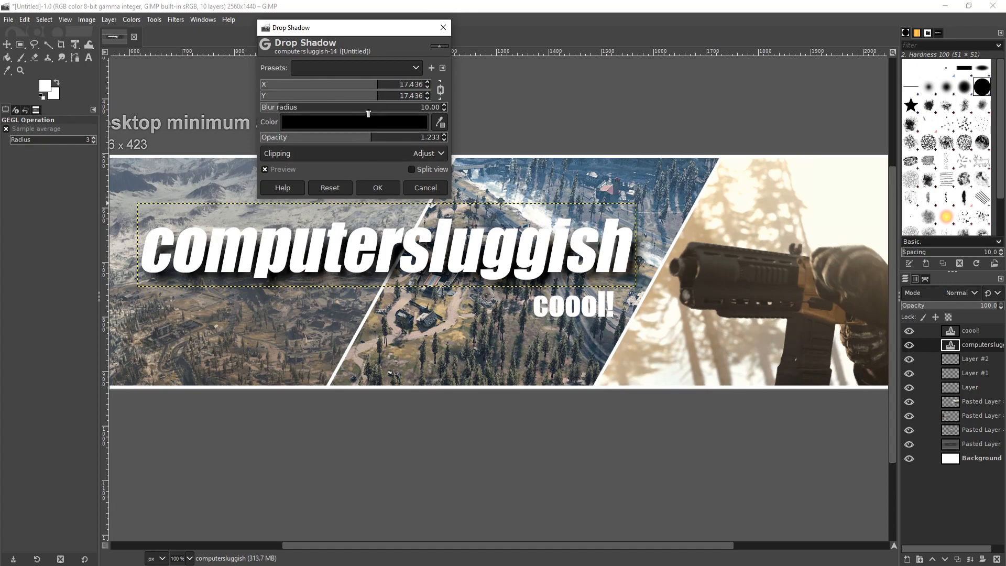
{"action": "left_click_drag", "start_coordinate": [296, 108], "coordinate": [273, 110]}
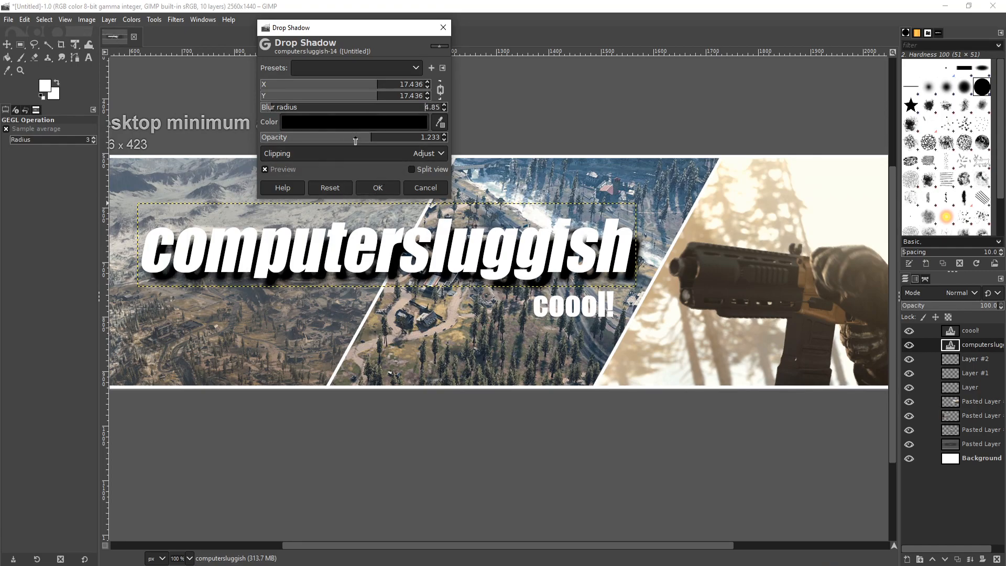
{"action": "left_click", "coordinate": [362, 88]}
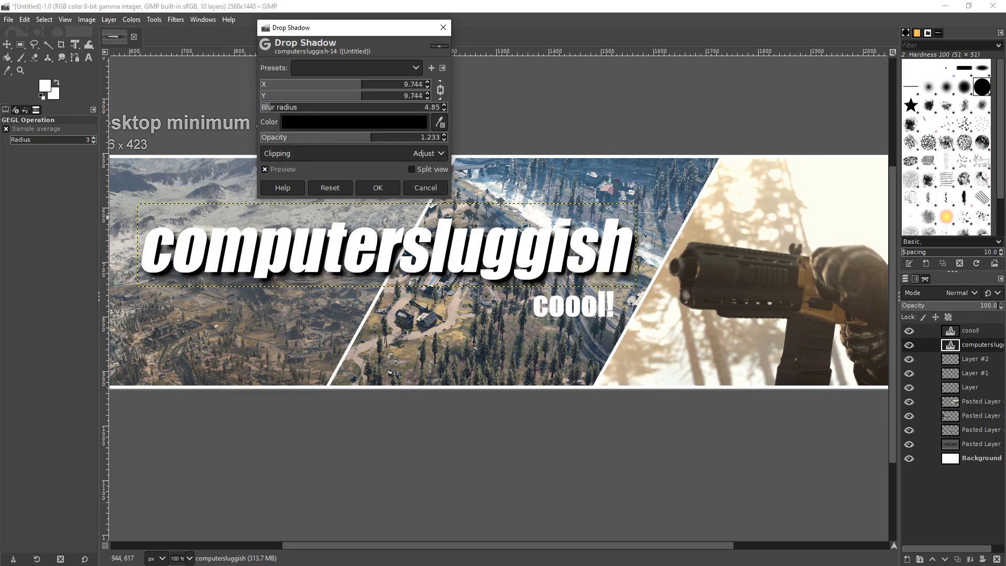
{"action": "left_click_drag", "start_coordinate": [364, 140], "coordinate": [387, 139]}
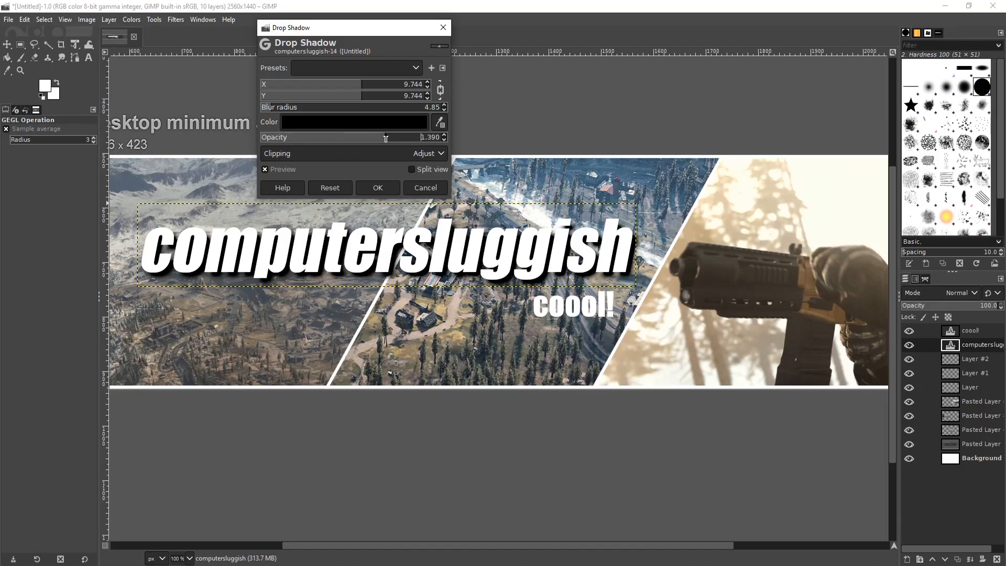
{"action": "left_click", "coordinate": [388, 190]}
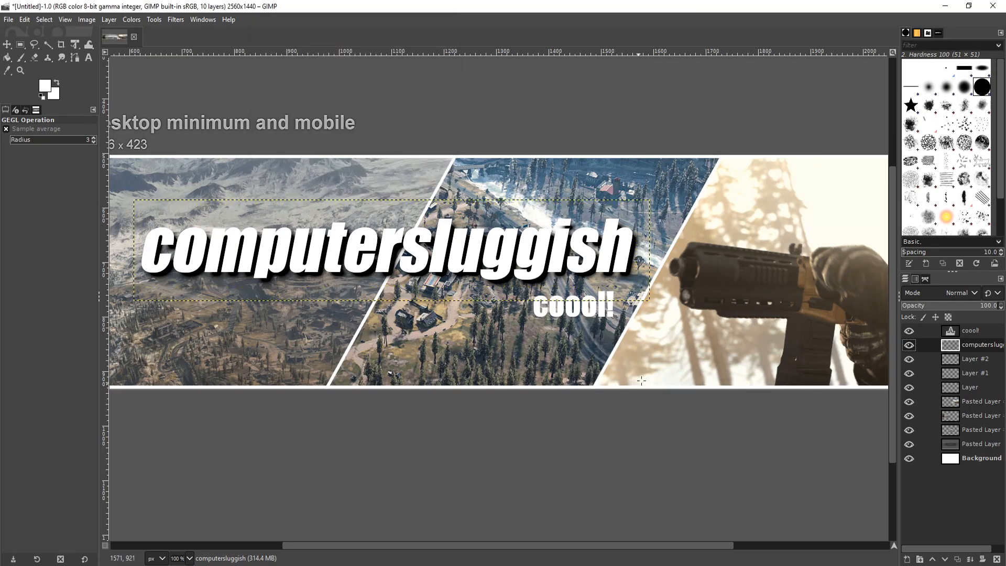
Replace the "coool!" text below the channel name with "TUTORIALS"
{"action": "left_click", "coordinate": [973, 331]}
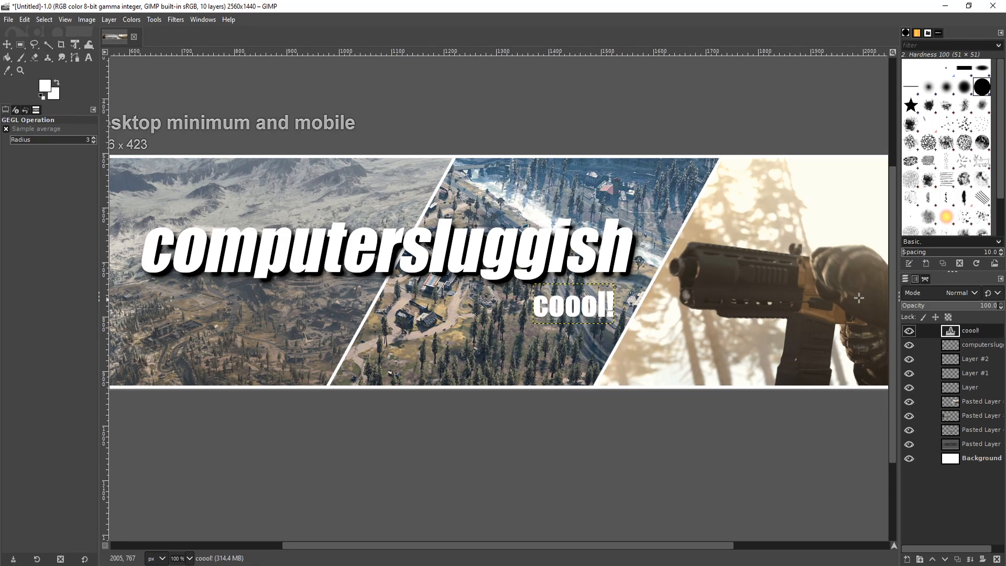
{"action": "left_click", "coordinate": [89, 59]}
{"action": "left_click", "coordinate": [590, 314]}
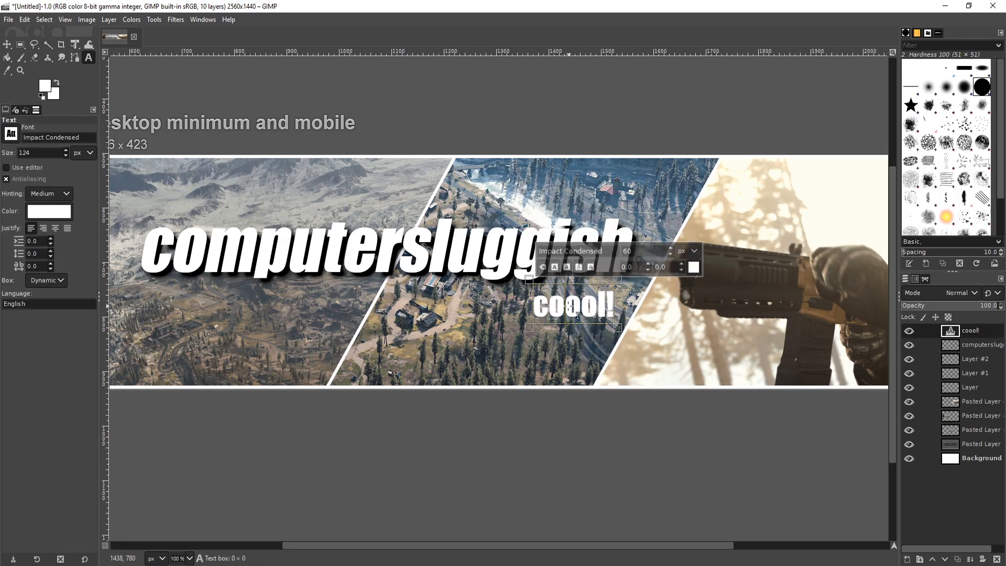
{"action": "key", "text": "BackSpace"}
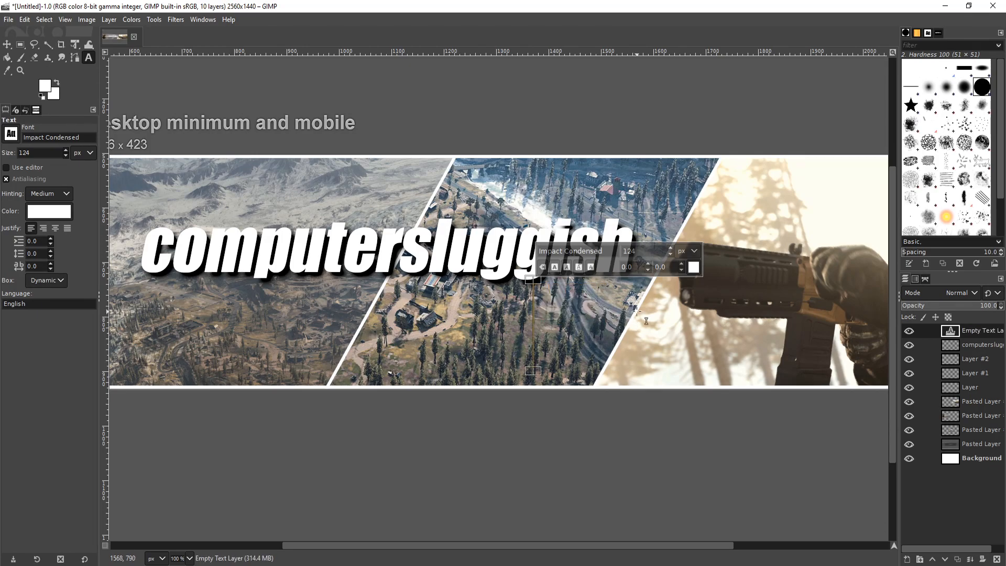
{"action": "type", "text": "tut"}
{"action": "key", "text": "BackSpace"}
{"action": "key", "text": "BackSpace"}
{"action": "key", "text": "BackSpace"}
{"action": "type", "text": "TUT"}
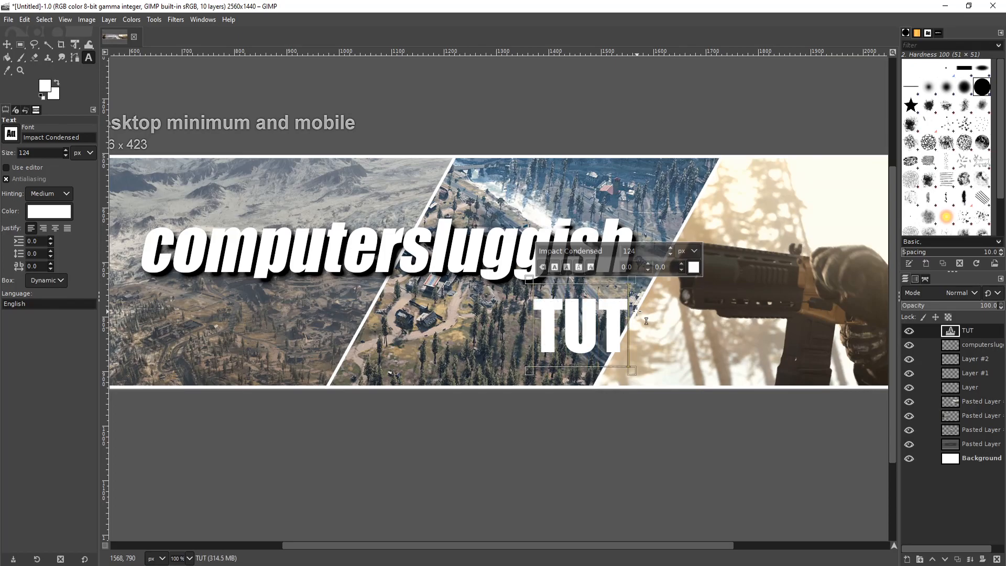
{"action": "type", "text": "ORIALS"}
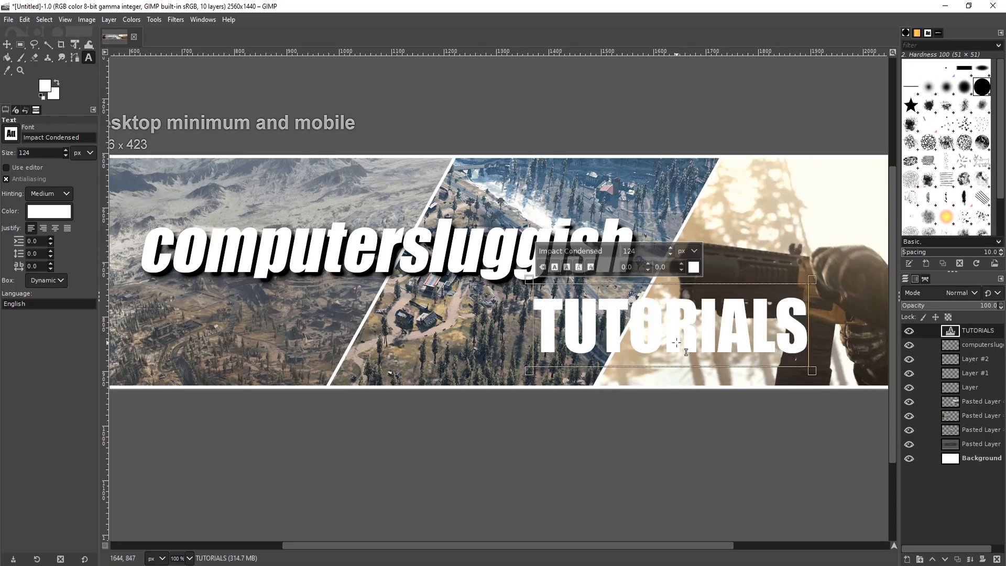
Append " - GIMP" to the tagline and move it directly beneath the channel name, starting near its first letter
{"action": "type", "text": " -"}
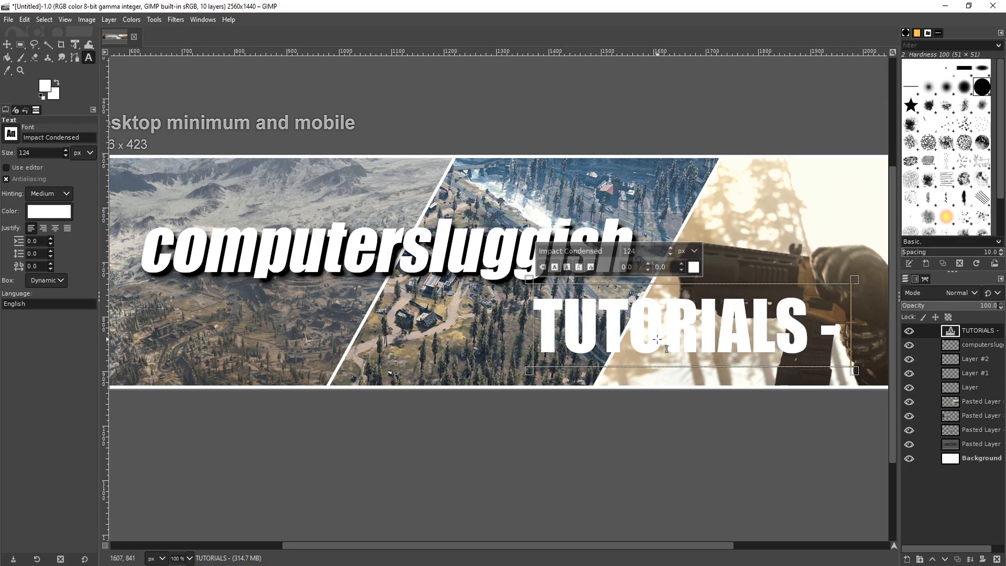
{"action": "type", "text": "G"}
{"action": "key", "text": "BackSpace"}
{"action": "type", "text": "GIMP"}
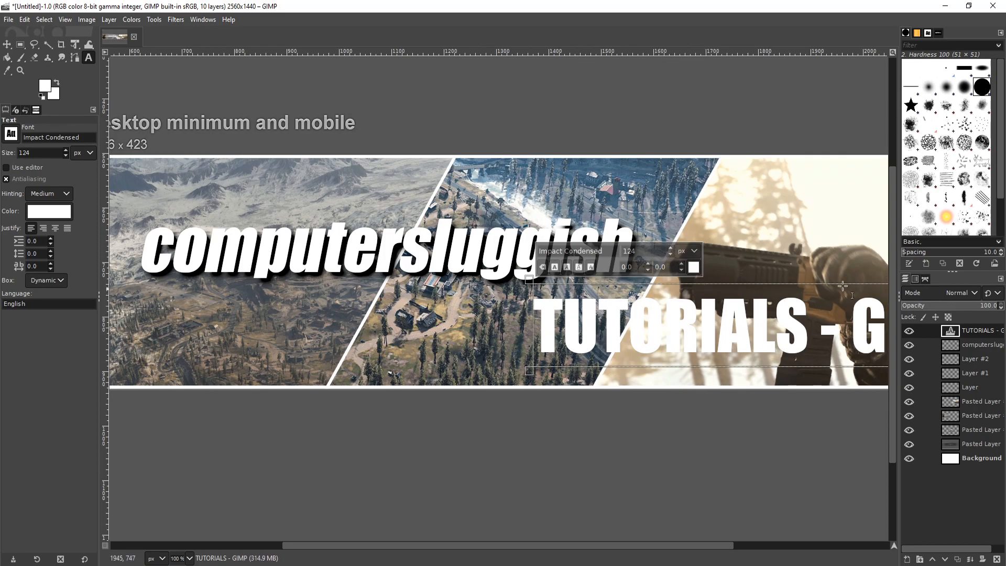
{"action": "left_click", "coordinate": [6, 44]}
{"action": "left_click_drag", "start_coordinate": [760, 349], "coordinate": [372, 343]}
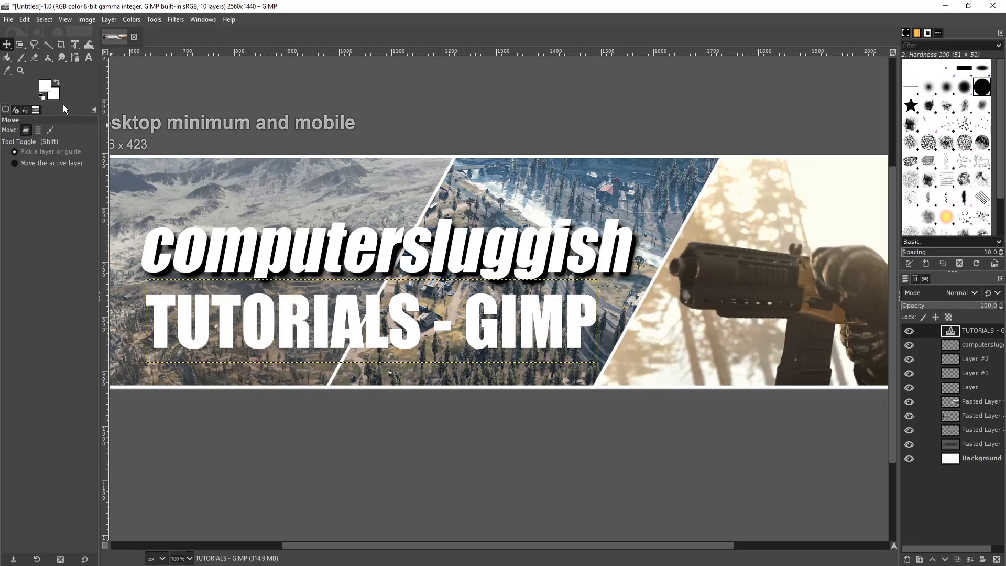
Extend the tagline with " - HARDWARE" after "GIMP"
{"action": "left_click", "coordinate": [89, 57]}
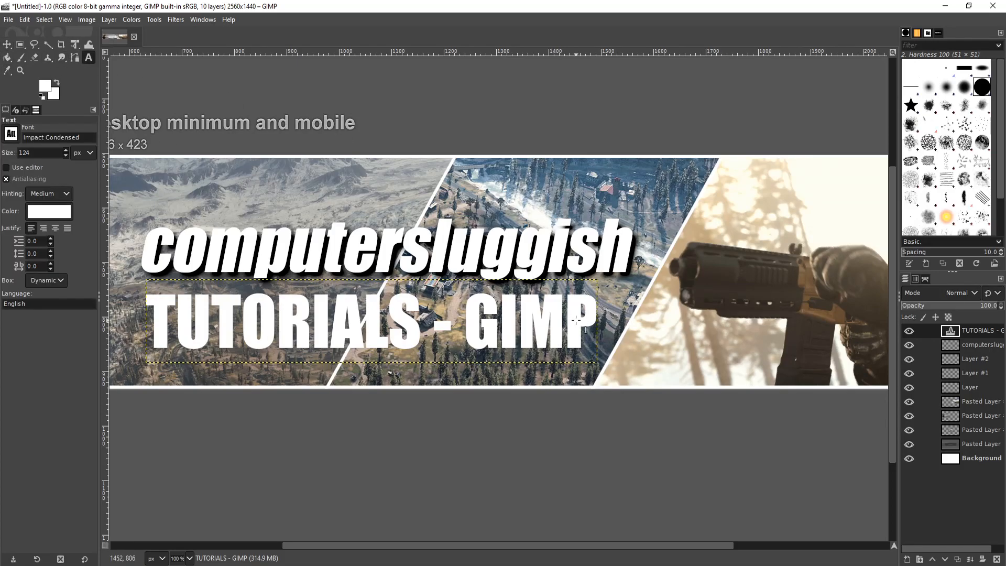
{"action": "left_click", "coordinate": [566, 359]}
{"action": "type", "text": "- "}
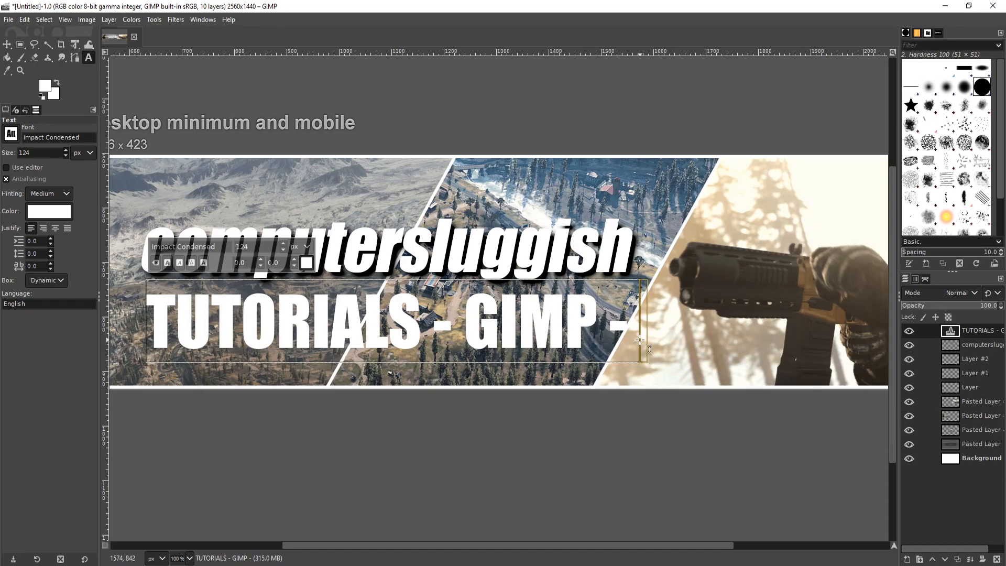
{"action": "type", "text": "HARDWARE"}
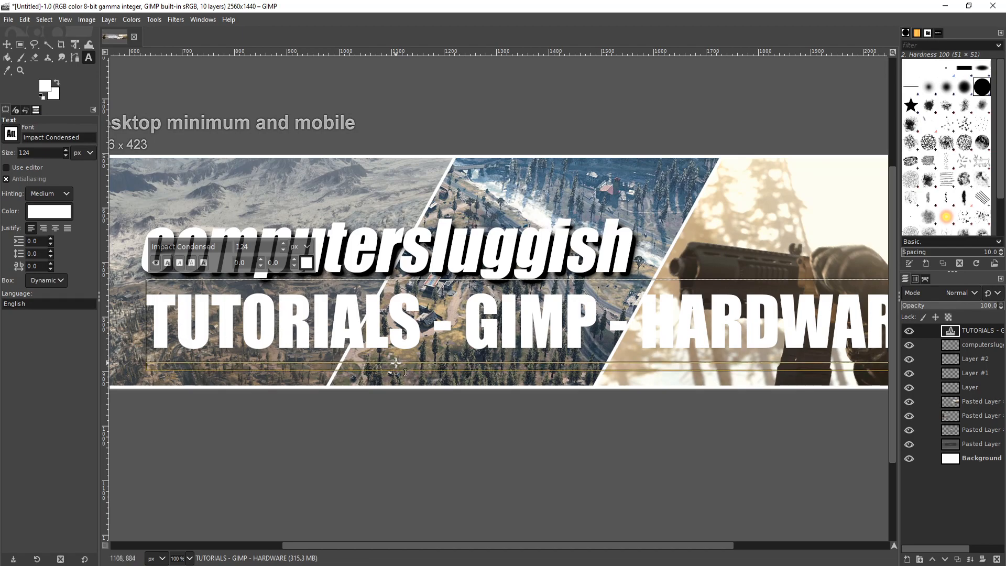
Set the size of the whole "TUTORIALS - GIMP - HARDWARE" tagline to 45 px
{"action": "scroll", "coordinate": [407, 362], "scroll_direction": "down", "scroll_amount": 1, "text": "ctrl"}
{"action": "left_click_drag", "start_coordinate": [229, 336], "coordinate": [728, 347]}
{"action": "left_click", "coordinate": [367, 278]}
{"action": "left_click_drag", "start_coordinate": [367, 278], "coordinate": [367, 278]}
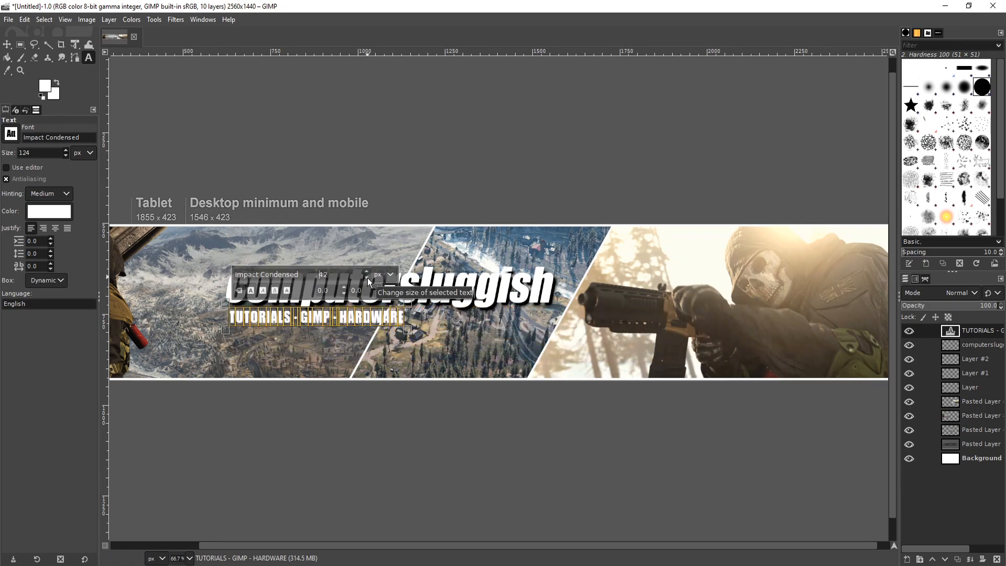
{"action": "double_click", "coordinate": [367, 272]}
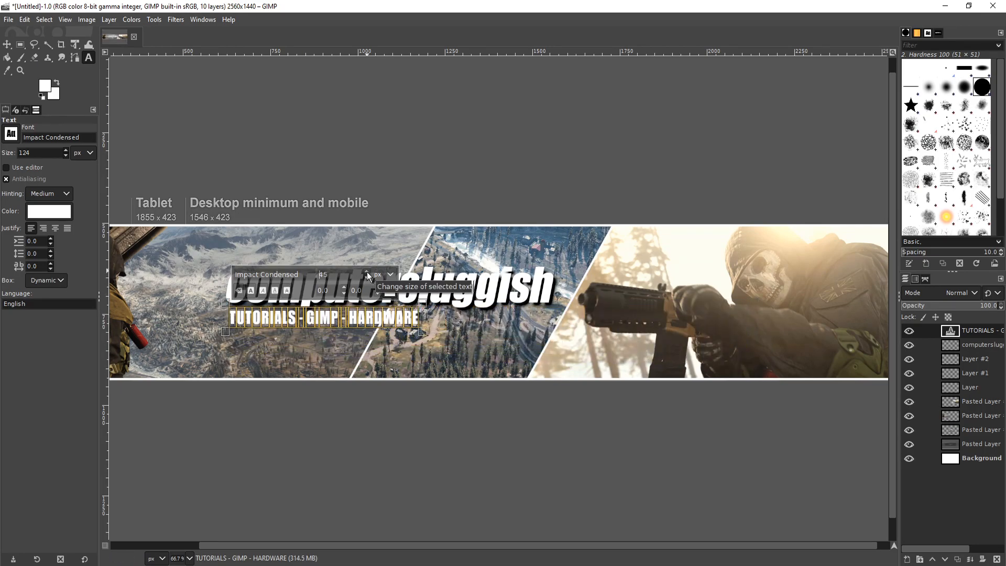
Move the tagline so it sits centered just beneath the channel name
{"action": "left_click", "coordinate": [7, 45]}
{"action": "scroll", "coordinate": [352, 337], "scroll_direction": "up", "scroll_amount": 1}
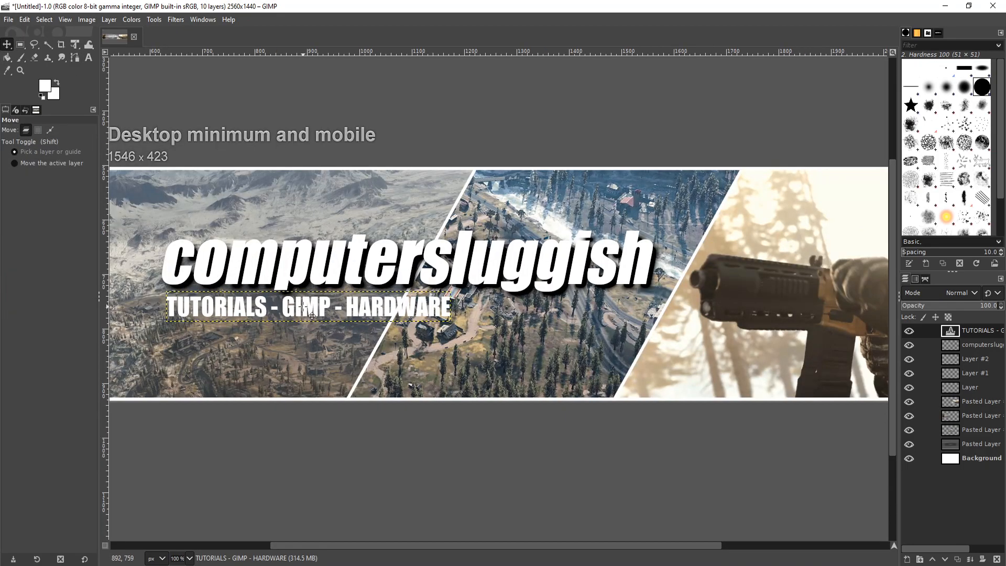
{"action": "left_click_drag", "start_coordinate": [313, 315], "coordinate": [497, 330]}
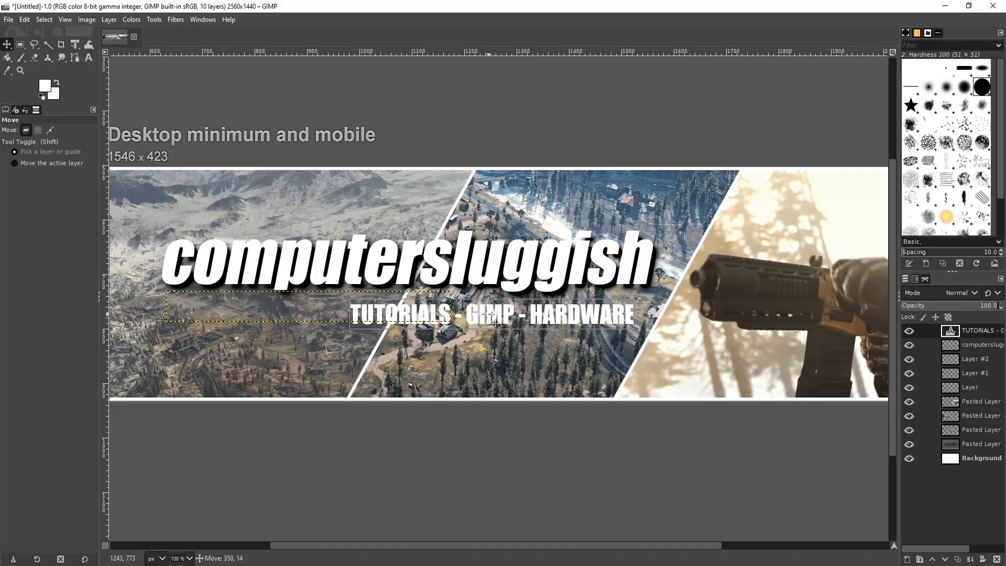
{"action": "scroll", "coordinate": [453, 303], "scroll_direction": "down", "scroll_amount": 1}
{"action": "scroll", "coordinate": [452, 303], "scroll_direction": "up", "scroll_amount": 1}
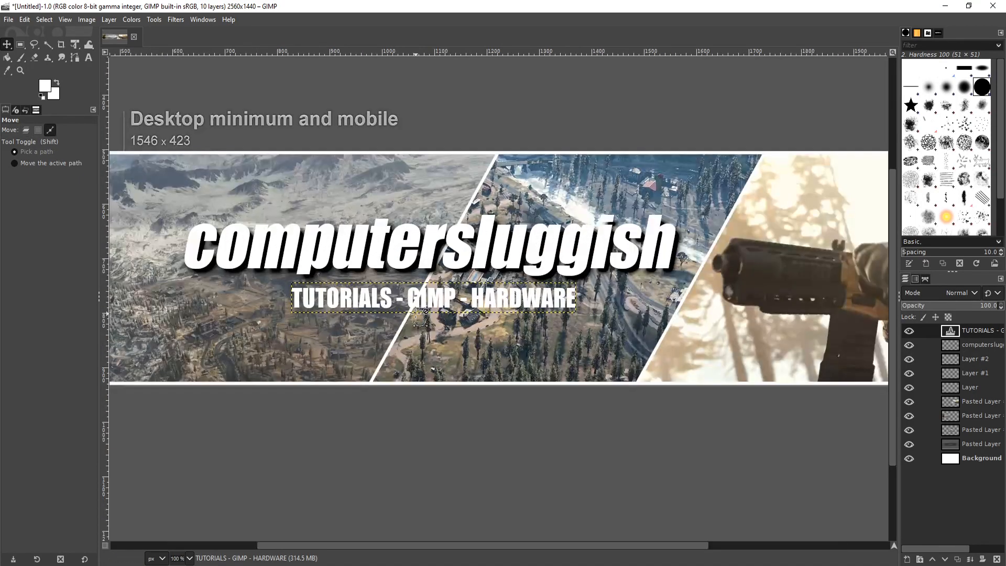
{"action": "scroll", "coordinate": [496, 304], "scroll_direction": "up", "scroll_amount": 1}
{"action": "scroll", "coordinate": [505, 315], "scroll_direction": "down", "scroll_amount": 1}
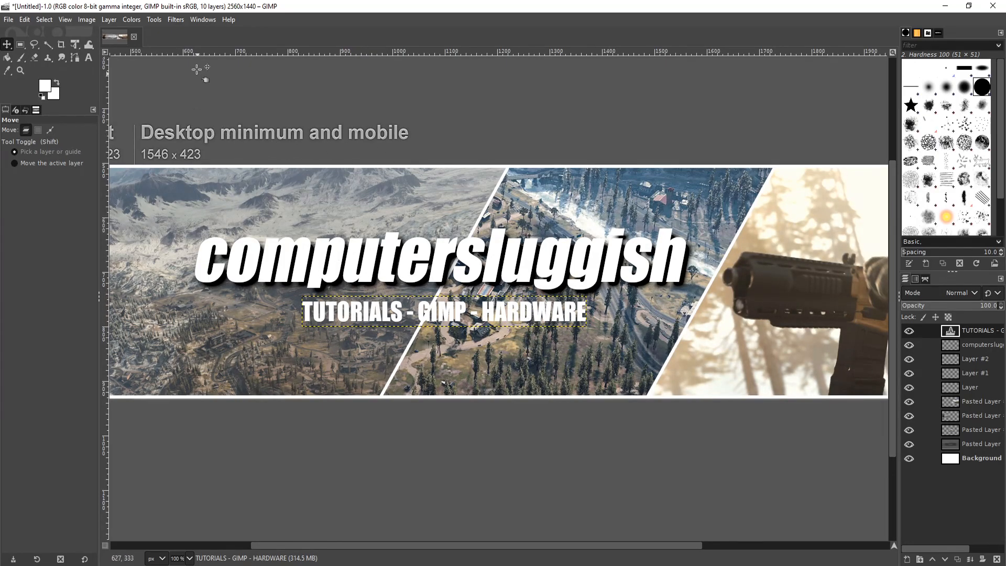
Apply a black drop shadow to the tagline with X and Y offsets of 5.128, blur radius 1.95 and opacity 1.081
{"action": "left_click", "coordinate": [175, 19]}
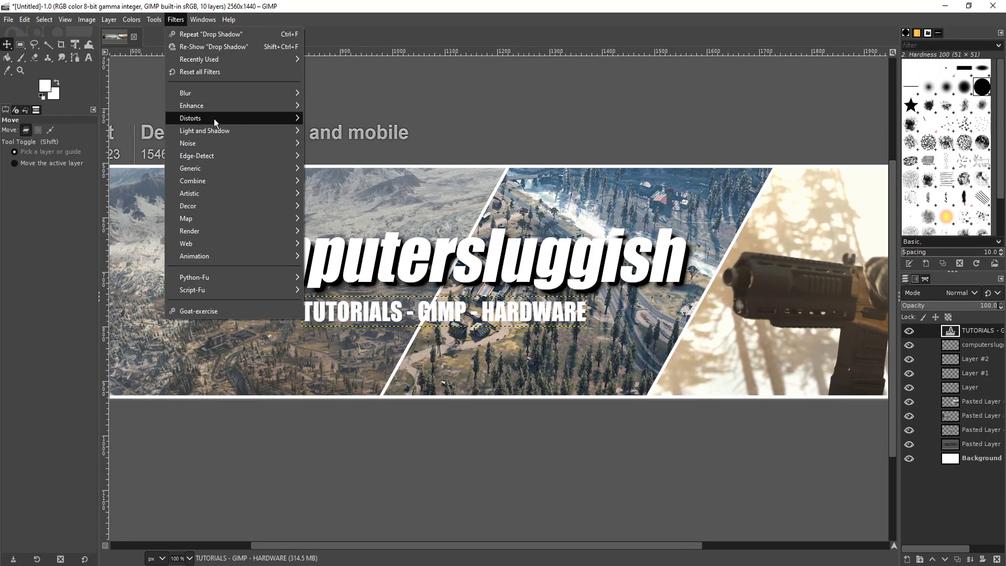
{"action": "mouse_move", "coordinate": [241, 130]}
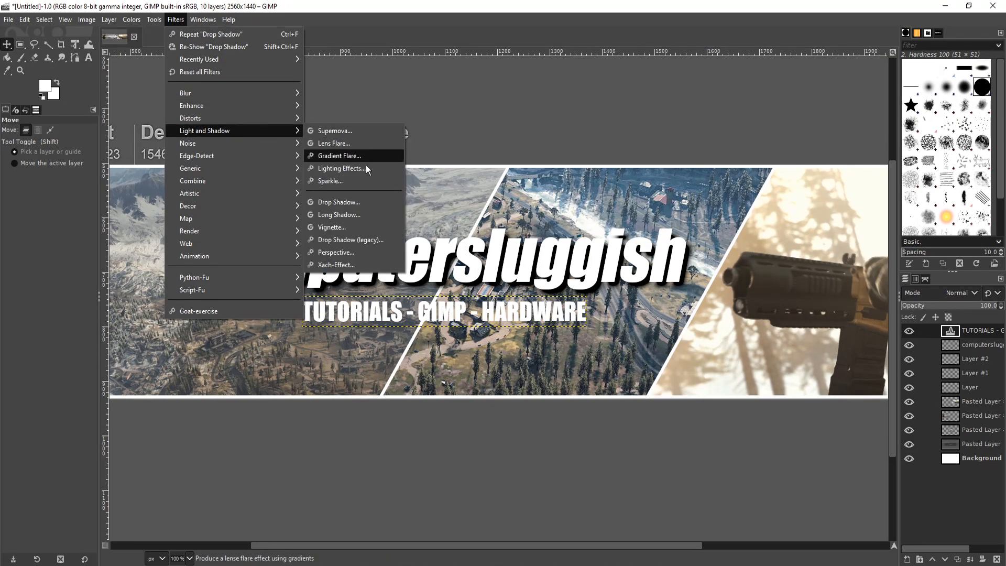
{"action": "left_click", "coordinate": [371, 201]}
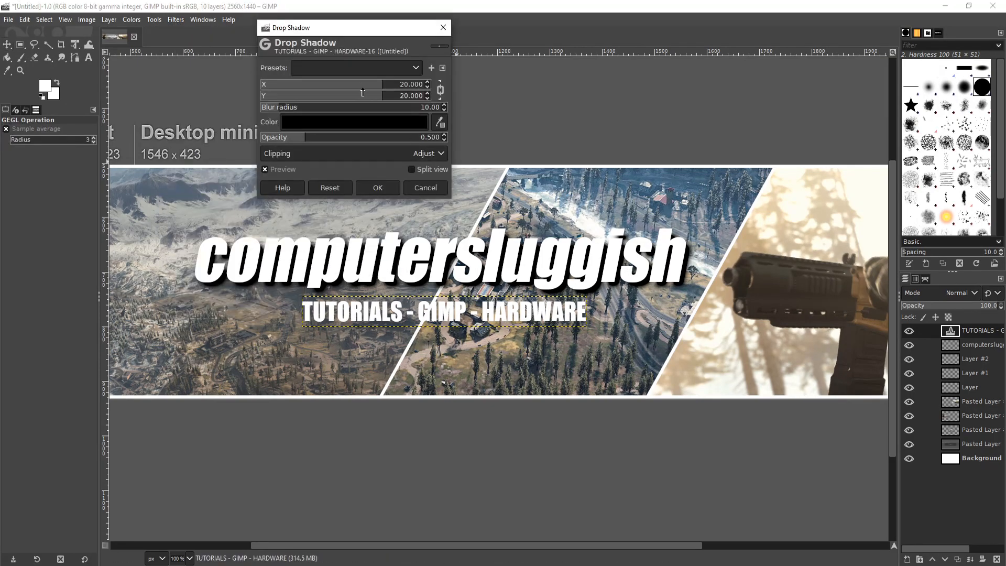
{"action": "left_click_drag", "start_coordinate": [306, 140], "coordinate": [271, 140]}
{"action": "left_click_drag", "start_coordinate": [350, 85], "coordinate": [377, 89]}
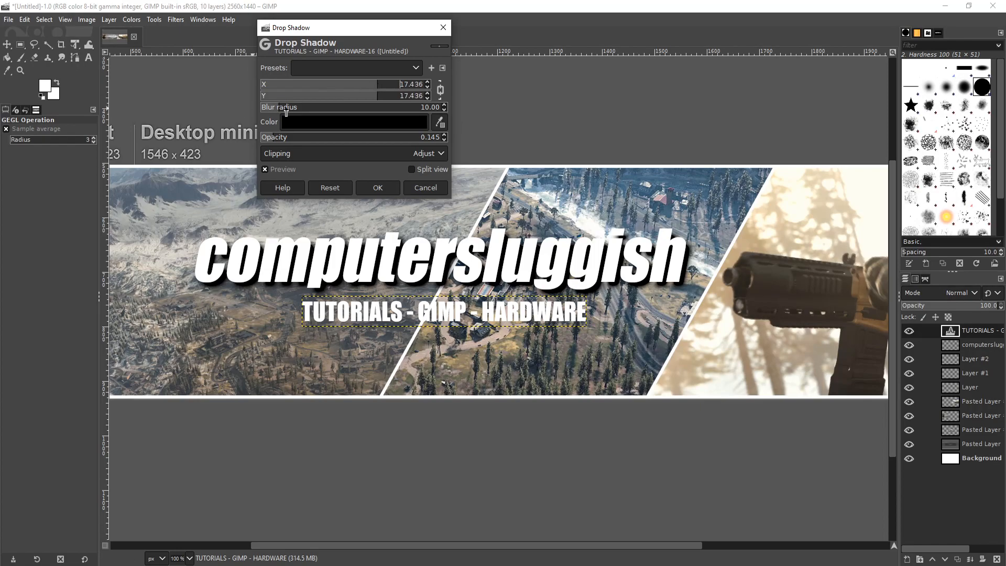
{"action": "left_click_drag", "start_coordinate": [283, 109], "coordinate": [358, 138]}
{"action": "mouse_move", "coordinate": [369, 94]}
{"action": "left_mouse_down"}
{"action": "mouse_move", "coordinate": [345, 103]}
{"action": "mouse_move", "coordinate": [384, 104]}
{"action": "left_mouse_up"}
{"action": "mouse_move", "coordinate": [273, 107]}
{"action": "left_mouse_down"}
{"action": "mouse_move", "coordinate": [336, 107]}
{"action": "mouse_move", "coordinate": [252, 108]}
{"action": "mouse_move", "coordinate": [266, 109]}
{"action": "left_mouse_up"}
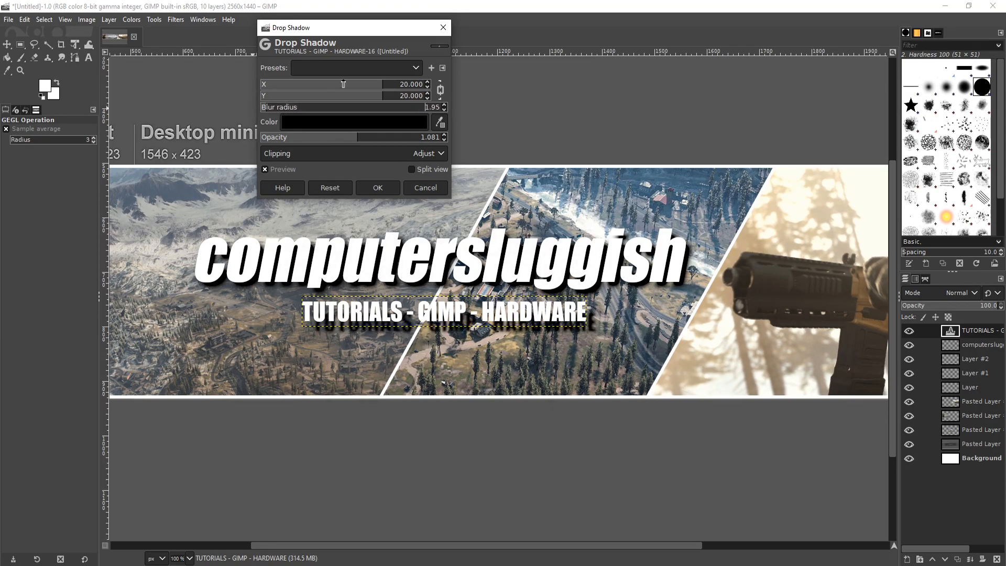
{"action": "left_click_drag", "start_coordinate": [345, 85], "coordinate": [353, 88]}
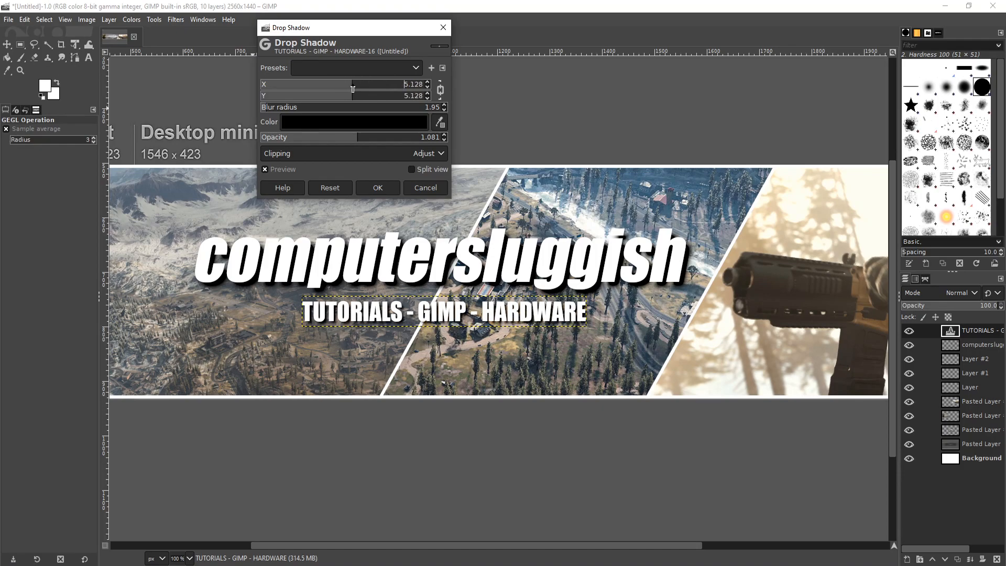
{"action": "left_click", "coordinate": [388, 190]}
Delete the pasted template layer directly above the Background layer
{"action": "scroll", "coordinate": [407, 371], "scroll_direction": "up", "scroll_amount": 2}
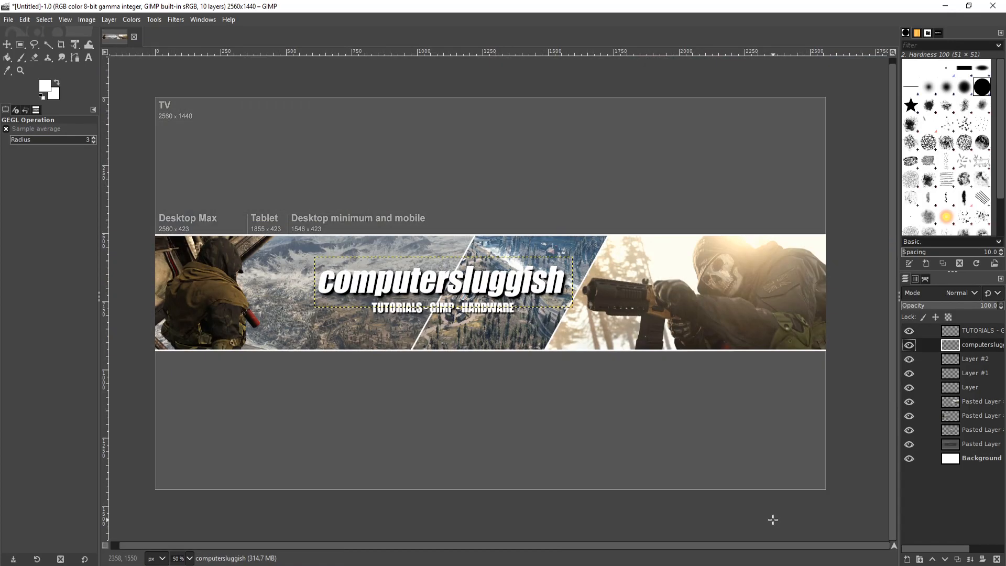
{"action": "left_click", "coordinate": [981, 444]}
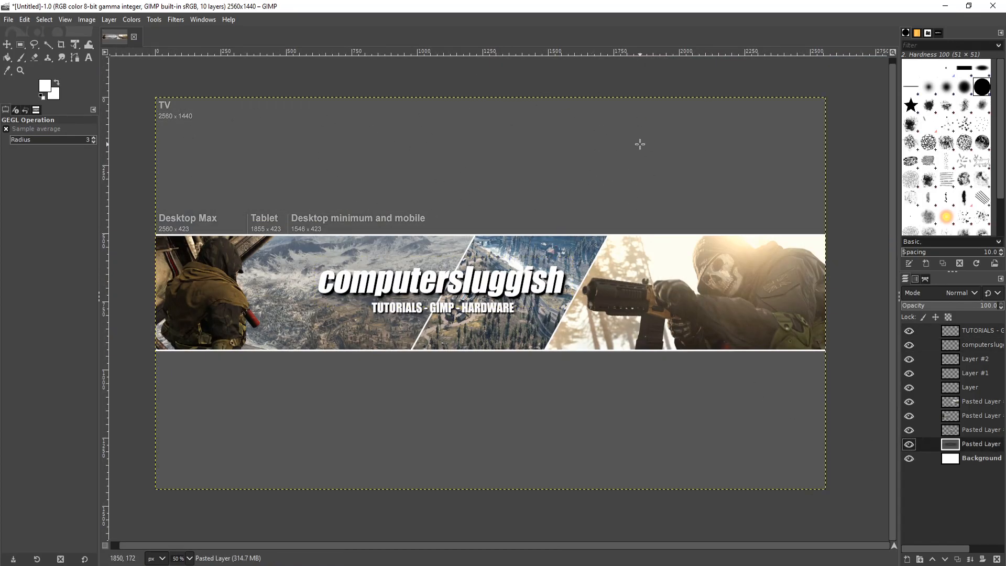
{"action": "right_click", "coordinate": [970, 445]}
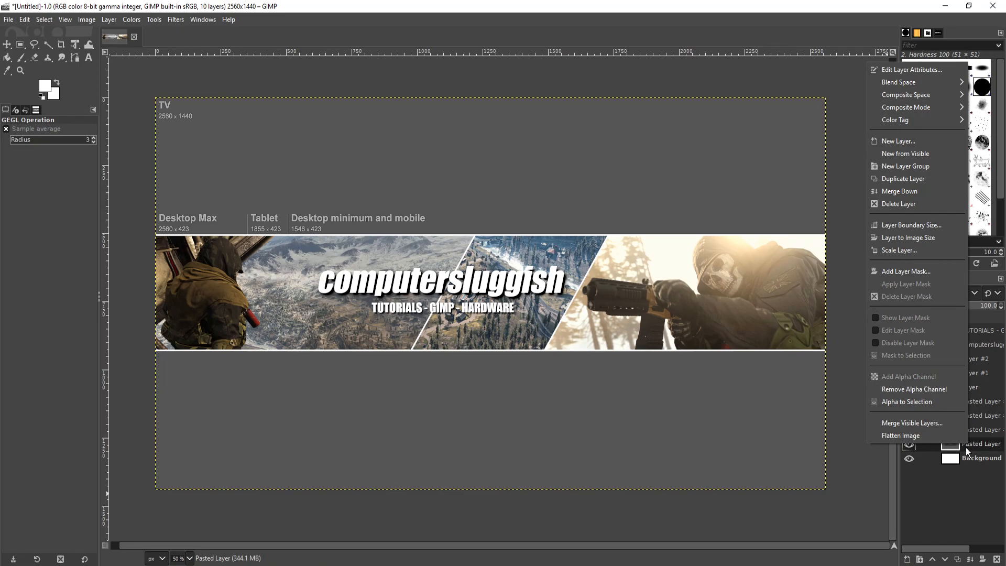
{"action": "left_click", "coordinate": [931, 203]}
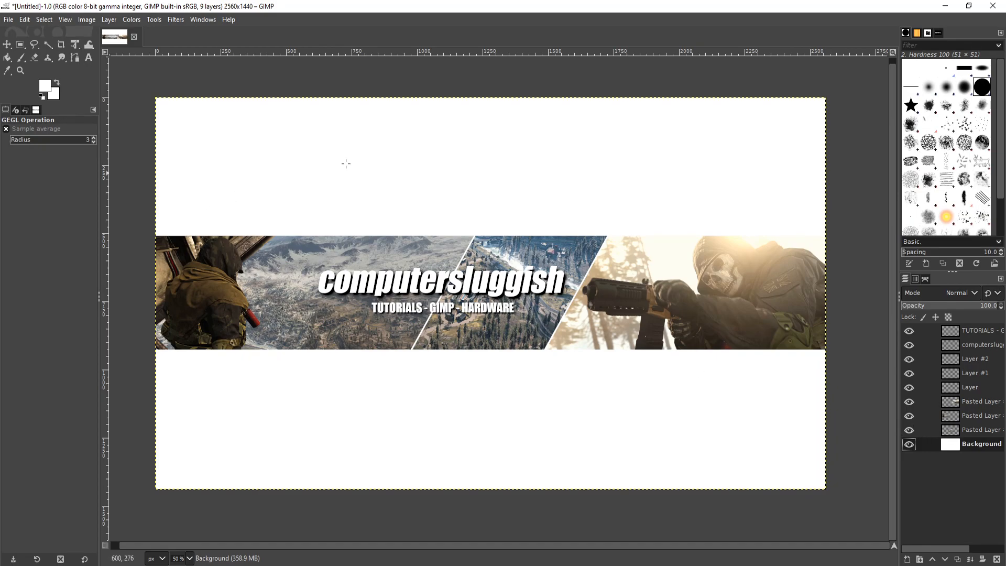
Choose a bright blue foreground color and bucket fill the white Background layer with it
{"action": "left_click", "coordinate": [7, 58]}
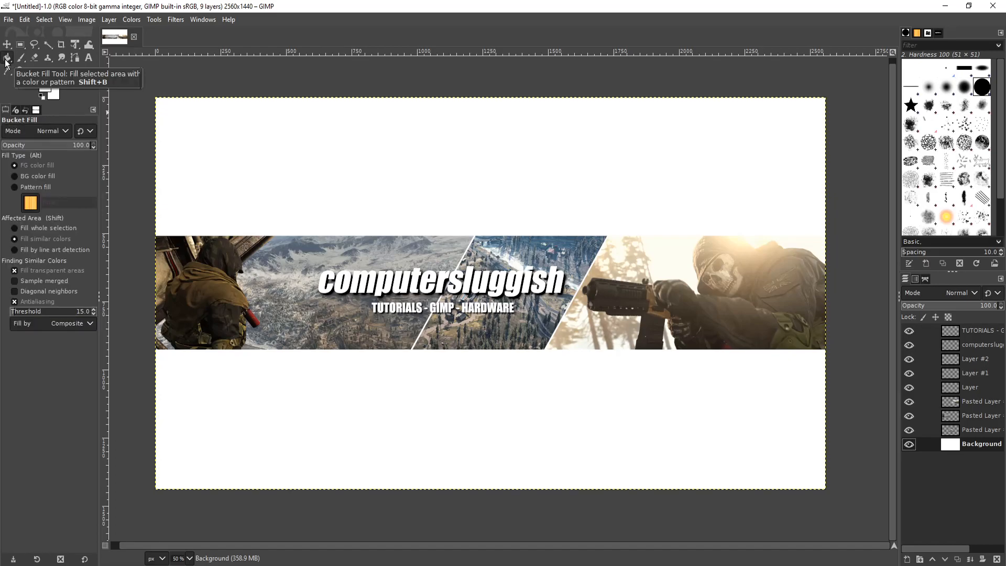
{"action": "left_click", "coordinate": [45, 85]}
{"action": "mouse_move", "coordinate": [102, 74]}
{"action": "left_mouse_down"}
{"action": "mouse_move", "coordinate": [99, 84]}
{"action": "mouse_move", "coordinate": [74, 49]}
{"action": "mouse_move", "coordinate": [84, 48]}
{"action": "left_mouse_up"}
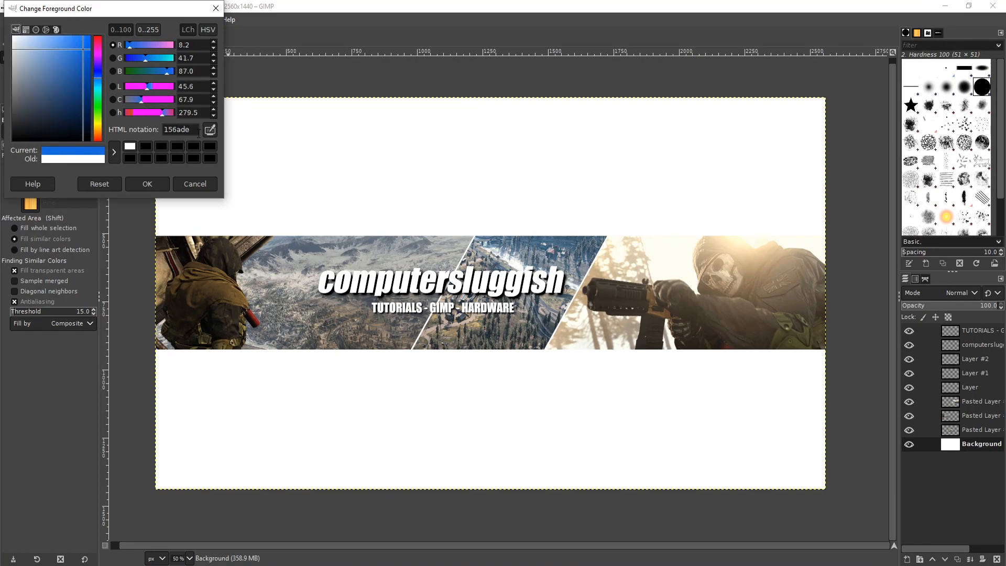
{"action": "left_click", "coordinate": [157, 185]}
{"action": "left_click", "coordinate": [741, 424]}
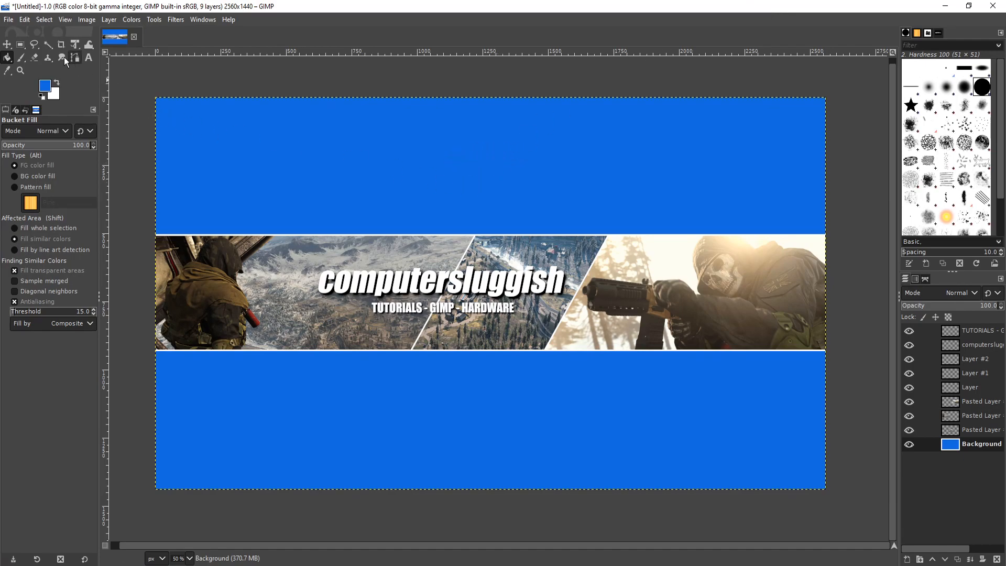
{"action": "left_click", "coordinate": [8, 19]}
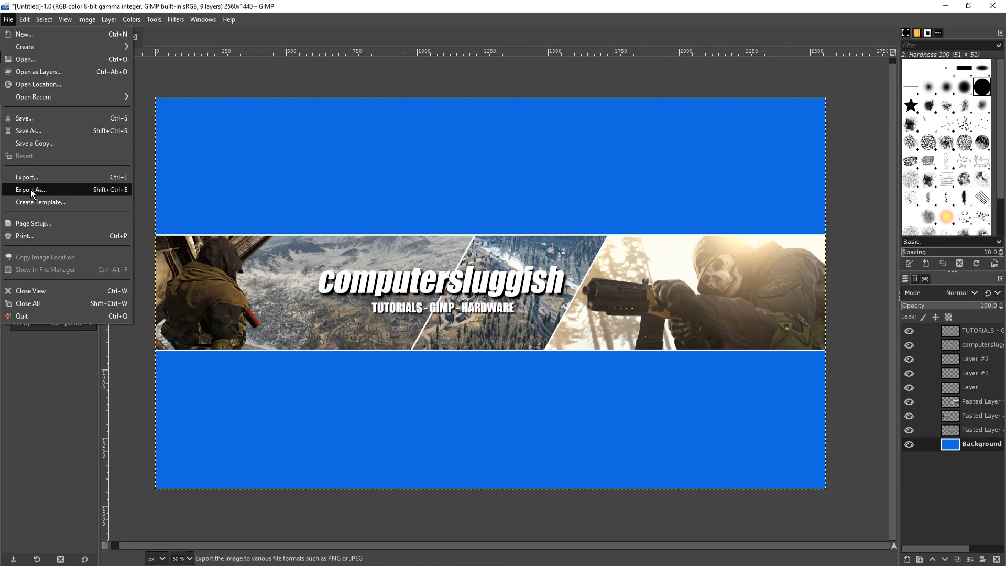
{"action": "left_click", "coordinate": [40, 176]}
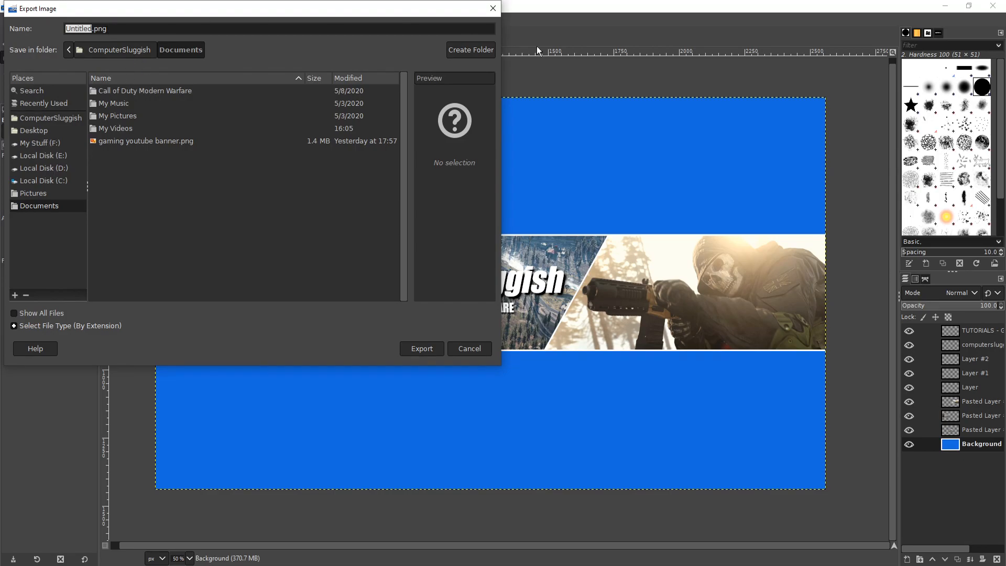
{"action": "left_click", "coordinate": [494, 9]}
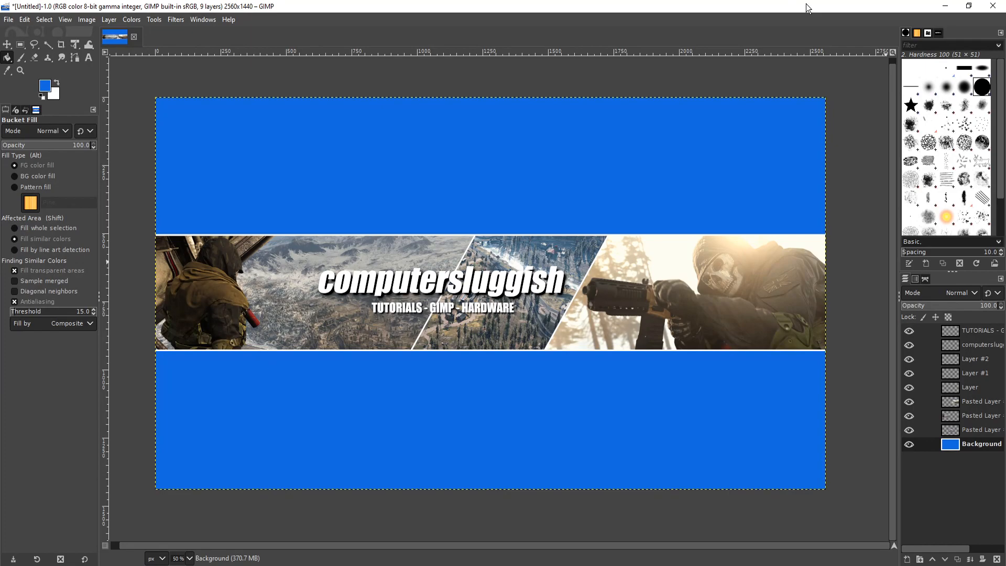